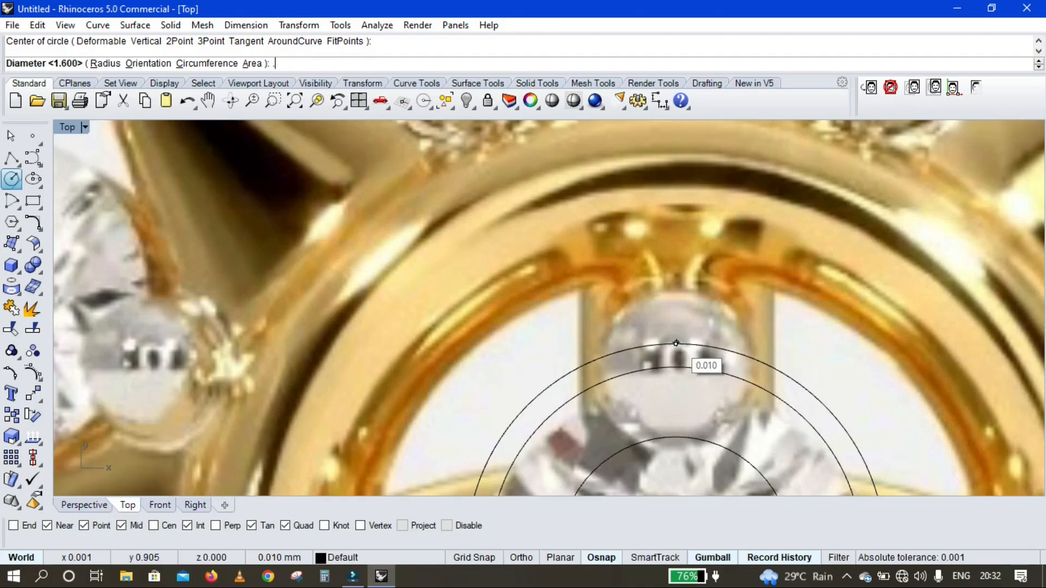
# Draw a 0.58 mm prong circle at the top of the centre stone and group it with its area centroid point
pyautogui.press('Return')
pyautogui.click(676, 275)
pyautogui.moveTo(676, 302); pyautogui.dragTo(686, 289)
pyautogui.write('AreaCentroid')
pyautogui.press('Return')
pyautogui.click(619, 332)
pyautogui.hotkey('ctrl', 'g')
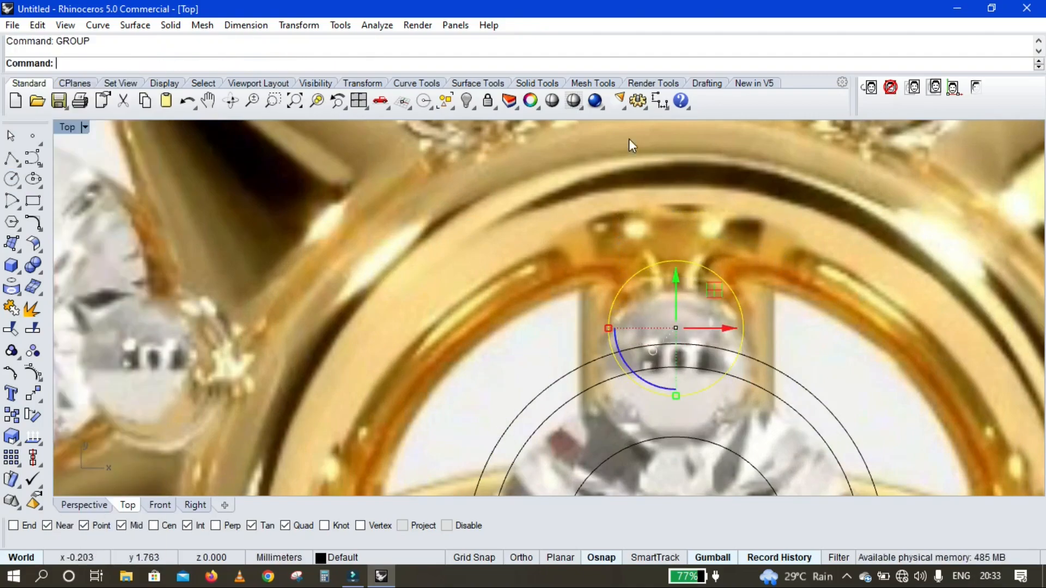
# Measure the overlap between the stone's circle and the prong circle's lower edge with a dimension
pyautogui.click(666, 107)
pyautogui.click(703, 130)
pyautogui.click(675, 328)
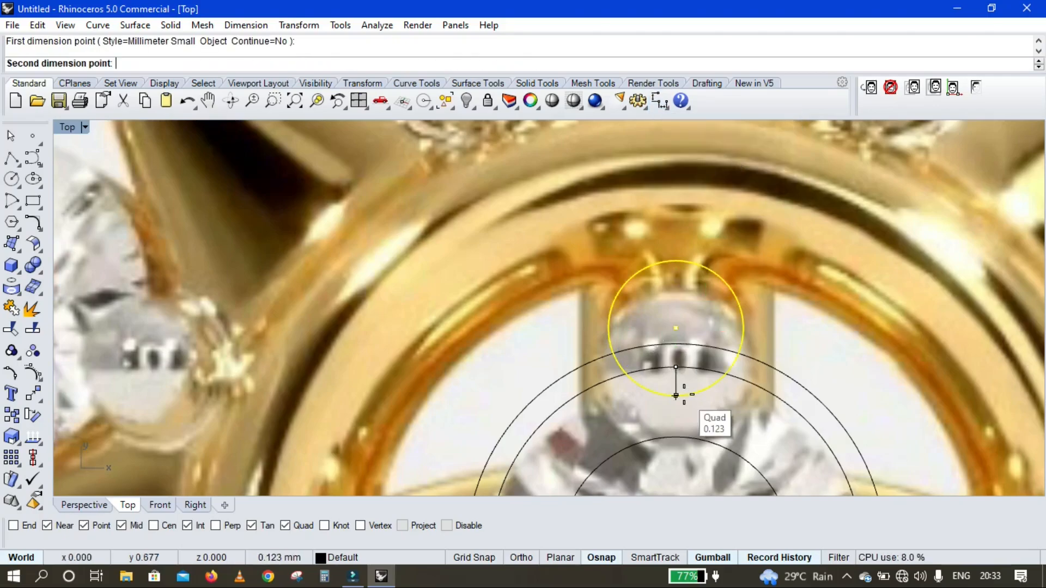
pyautogui.click(675, 395)
pyautogui.scroll(-5, 382, 370)
pyautogui.press('Escape')
# Polar-array the grouped prong circle around the stone's centre with 4 items over 360 degrees
pyautogui.scroll(6, 609, 302)
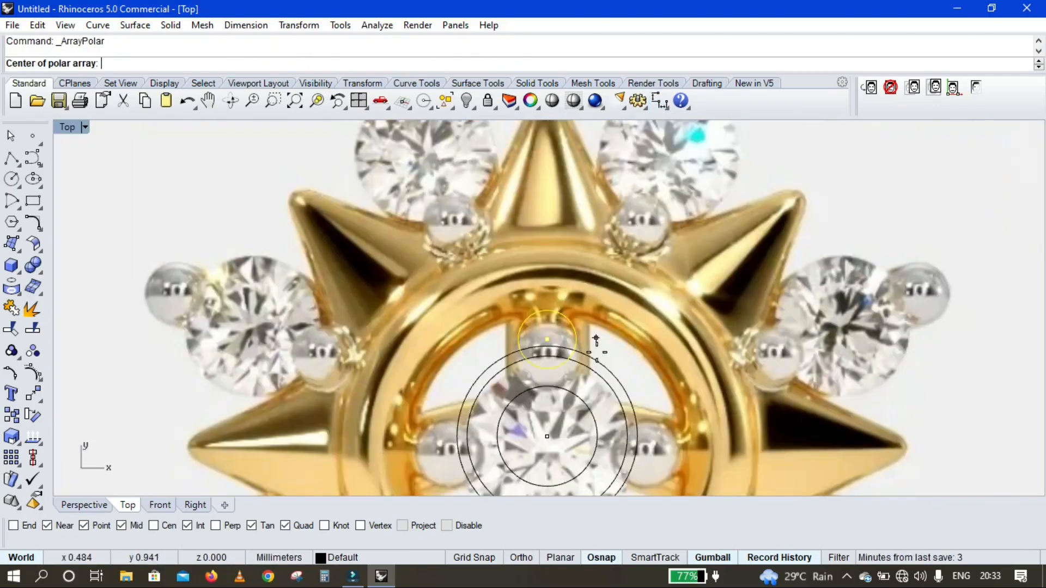
pyautogui.press('Escape')
pyautogui.click(42, 402)
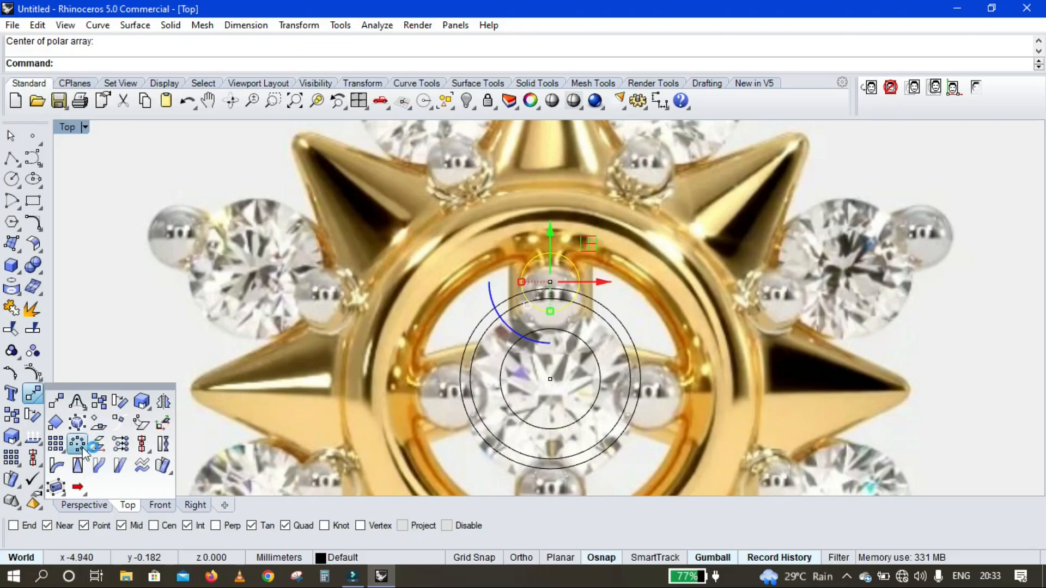
pyautogui.click(47, 485)
pyautogui.click(550, 379)
pyautogui.write('4')
pyautogui.press('Return')
pyautogui.press('Return')
pyautogui.press('Return')
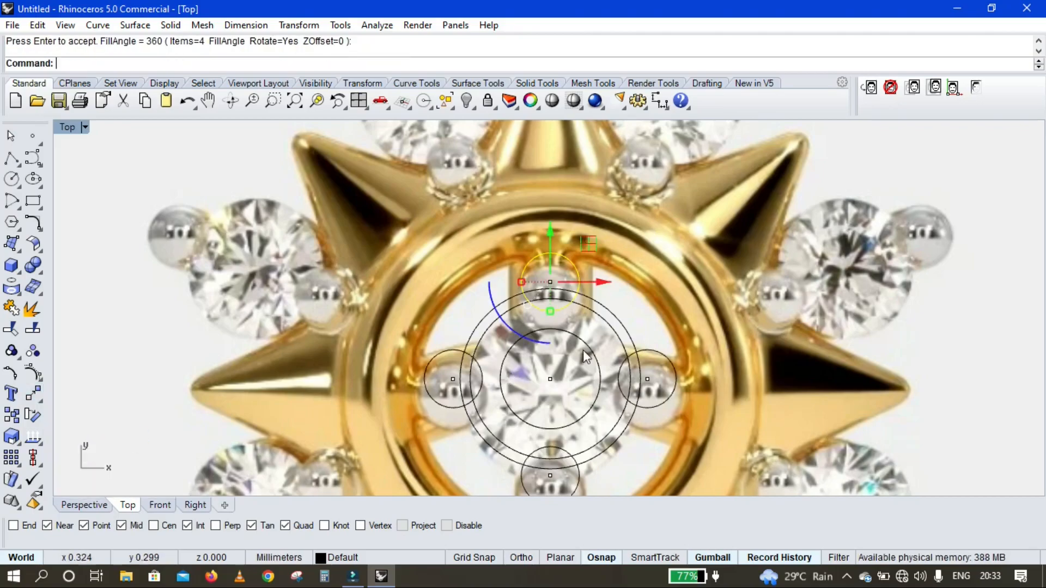
pyautogui.scroll(-6, 601, 332)
pyautogui.click(11, 179)
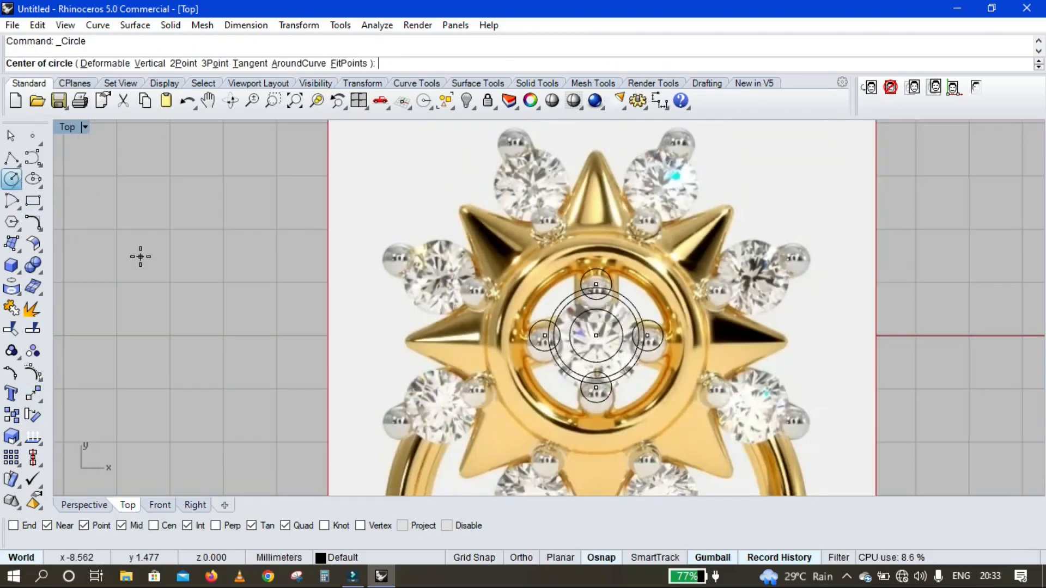
pyautogui.write('0')
pyautogui.press('Return')
pyautogui.scroll(3, 643, 261)
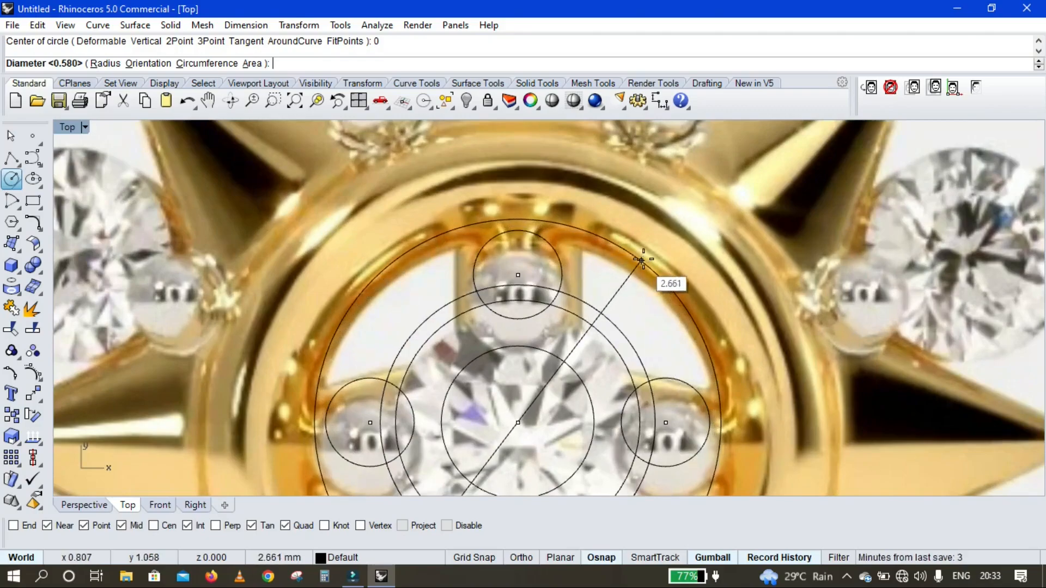
pyautogui.click(645, 259)
pyautogui.press('Return')
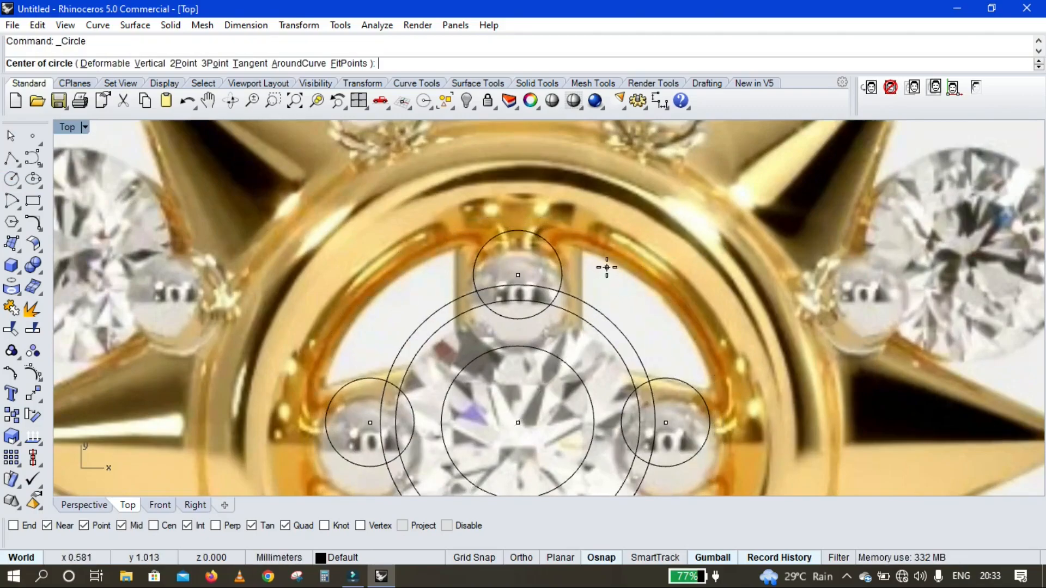
pyautogui.scroll(-5, 602, 269)
pyautogui.write('0')
pyautogui.press('Return')
pyautogui.scroll(2, 631, 243)
pyautogui.scroll(1, 630, 242)
pyautogui.press('Escape')
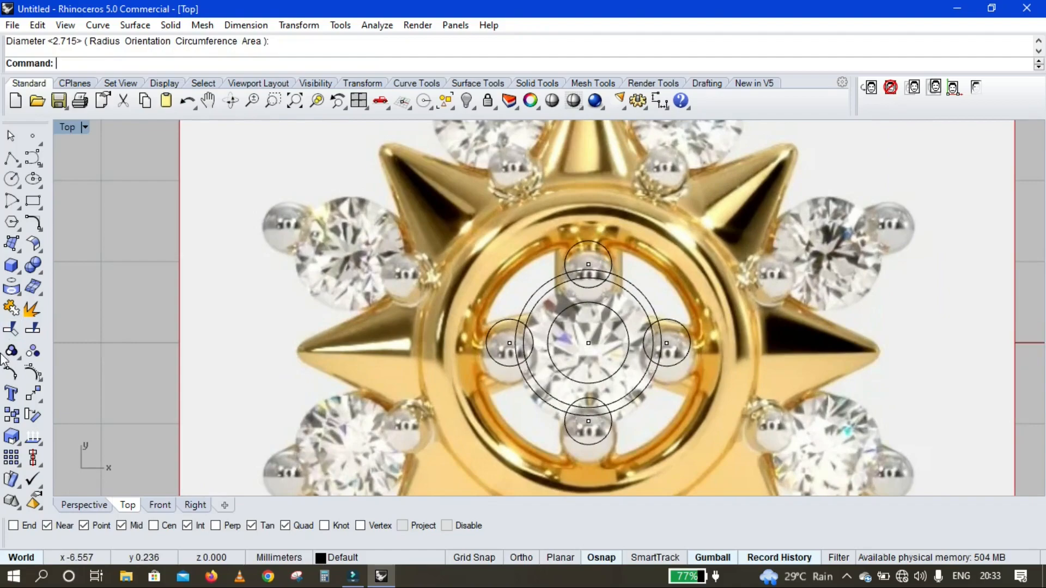
# Draw a circle about 2.68 mm in diameter, centred at the origin, along the inner edge of the gold ring
pyautogui.click(11, 179)
pyautogui.write('0')
pyautogui.press('Return')
pyautogui.scroll(2, 642, 218)
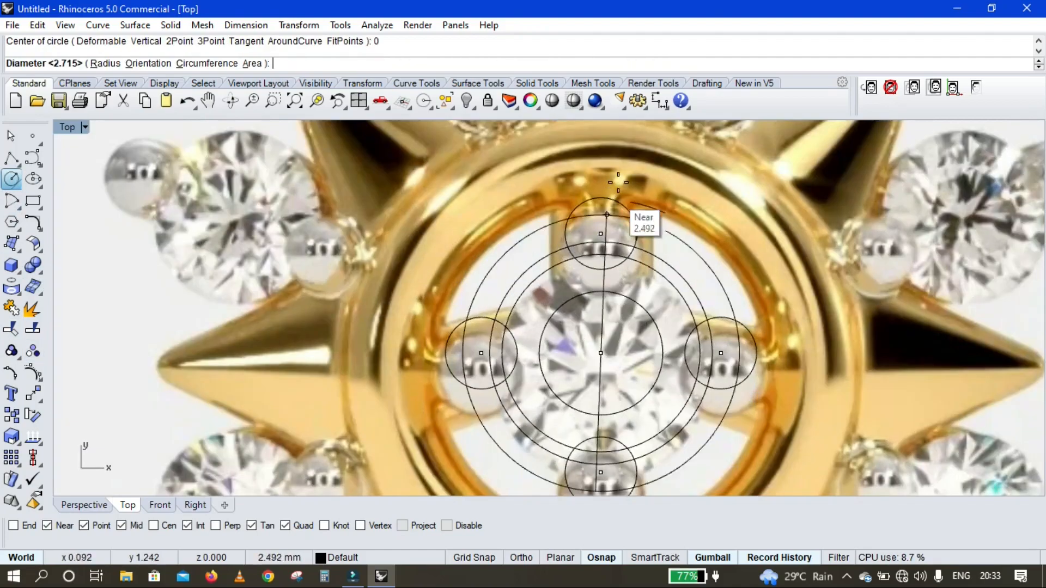
pyautogui.click(632, 186)
pyautogui.click(632, 186)
pyautogui.scroll(-3, 710, 296)
# Offset the new circle outward about 0.73 mm through a point on the gold ring's outer edge
pyautogui.write('offset')
pyautogui.press('Return')
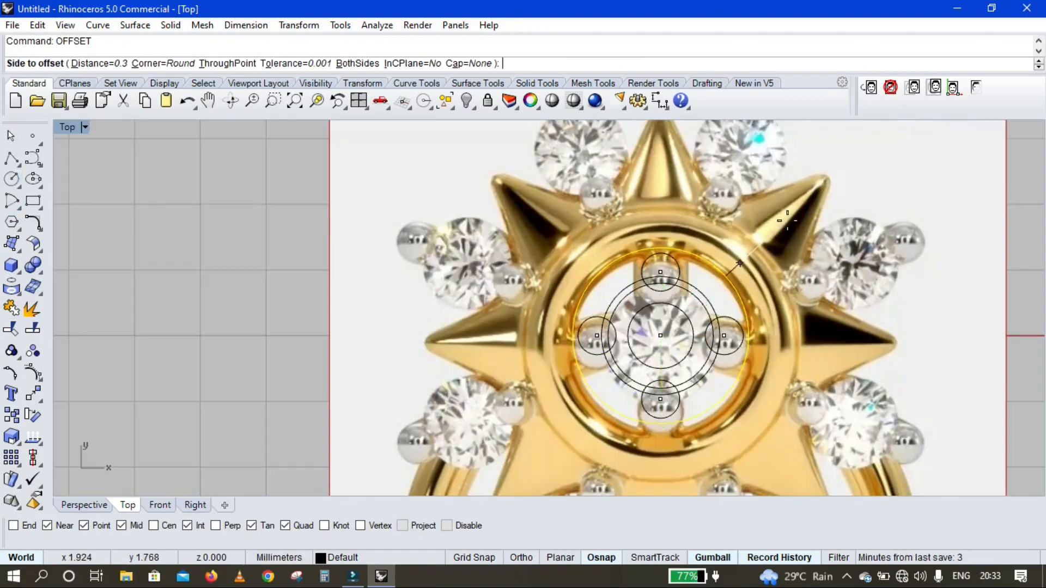
pyautogui.write('t')
pyautogui.press('Return')
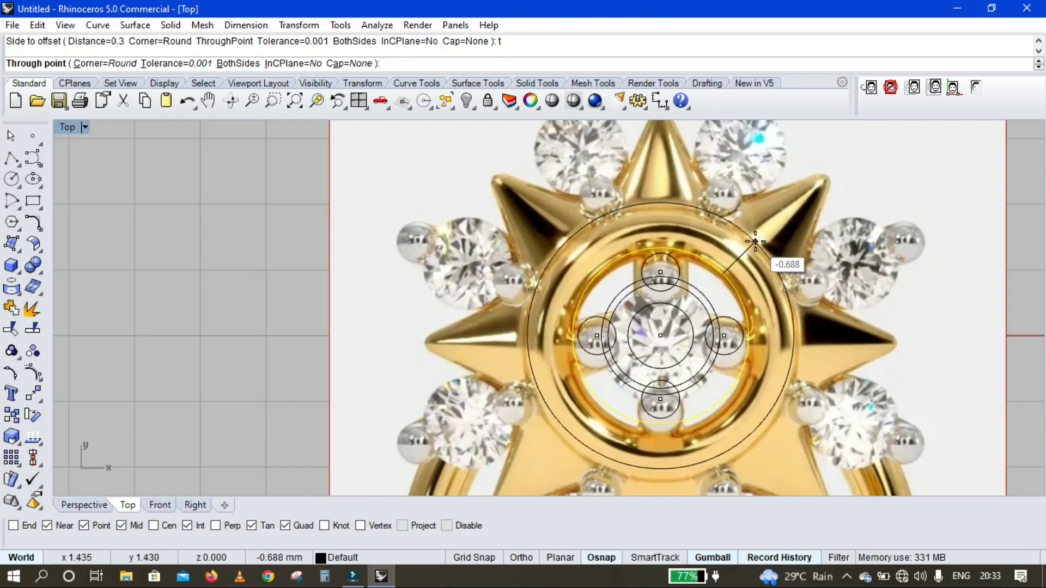
pyautogui.click(757, 243)
pyautogui.scroll(-2, 759, 244)
pyautogui.scroll(2, 715, 314)
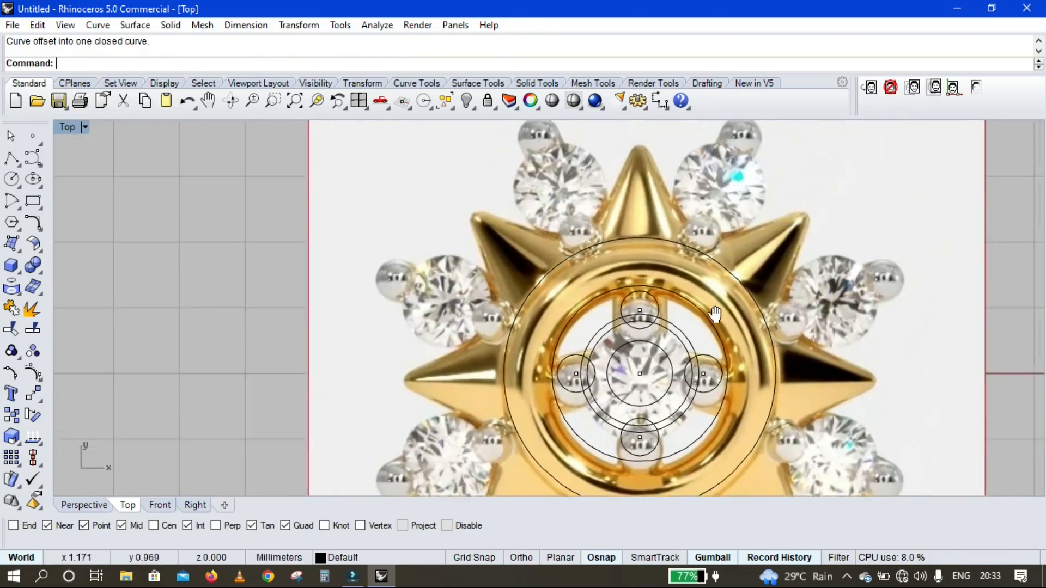
pyautogui.scroll(-2, 628, 300)
pyautogui.scroll(3, 532, 254)
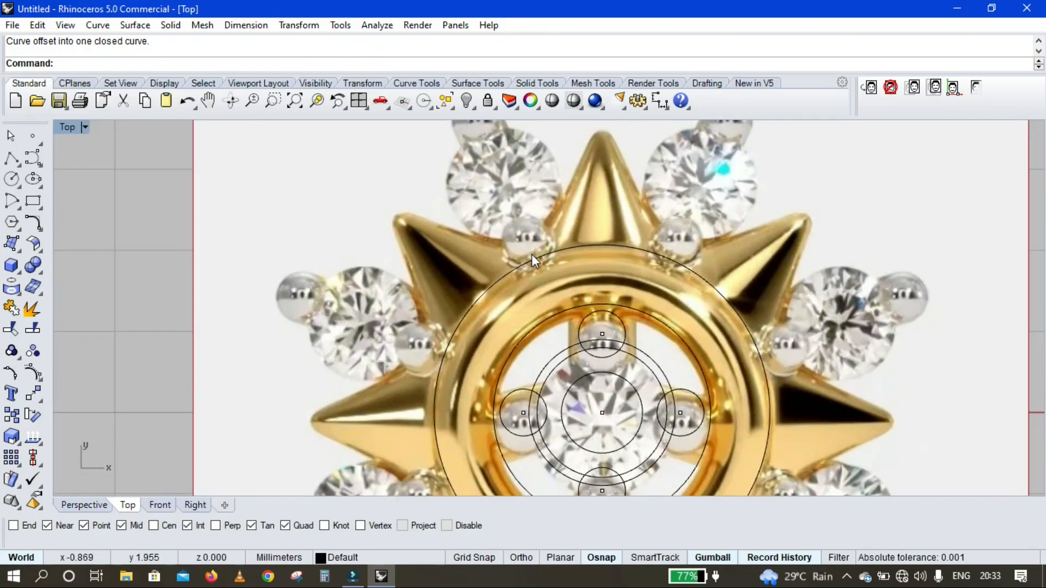
# Draw a vertical guide line from the origin up past the tip of the top spike
pyautogui.click(13, 159)
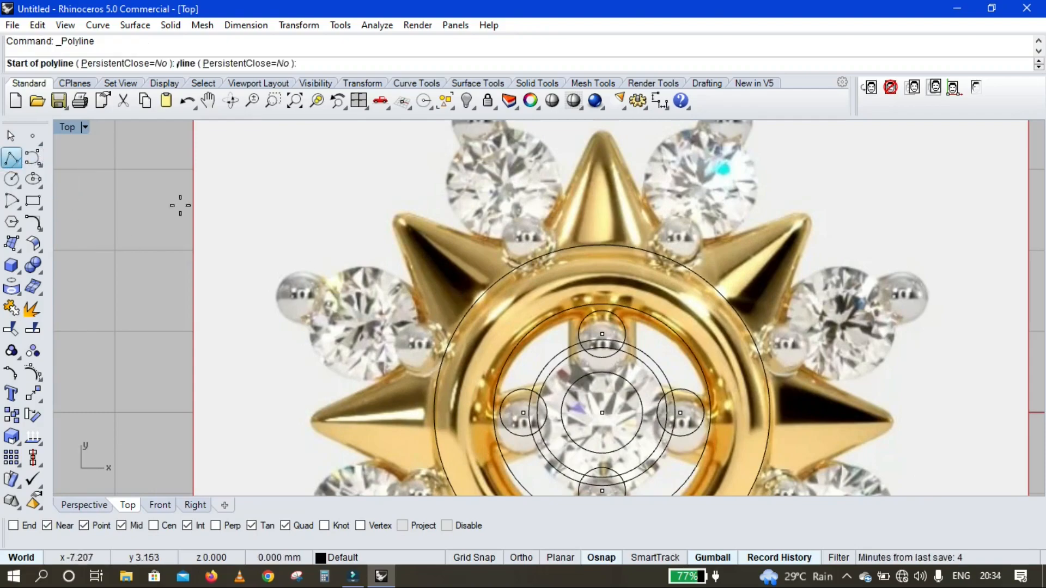
pyautogui.scroll(-2, 626, 278)
pyautogui.write('0')
pyautogui.press('Return')
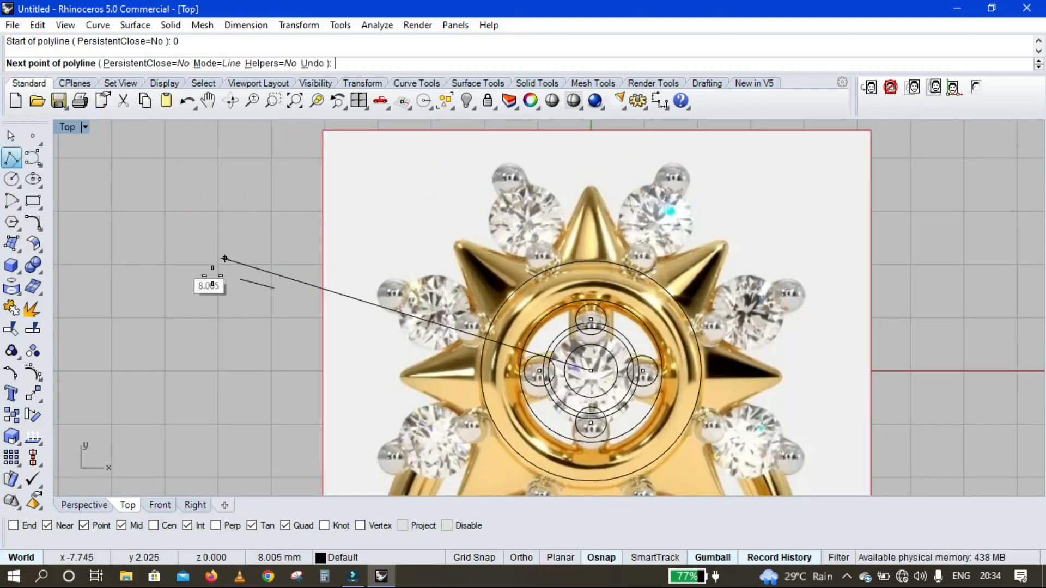
pyautogui.moveTo(588, 185); pyautogui.dragTo(574, 258, button='right')
pyautogui.click(574, 259)
pyautogui.rightClick(574, 182)
pyautogui.scroll(-3, 578, 218)
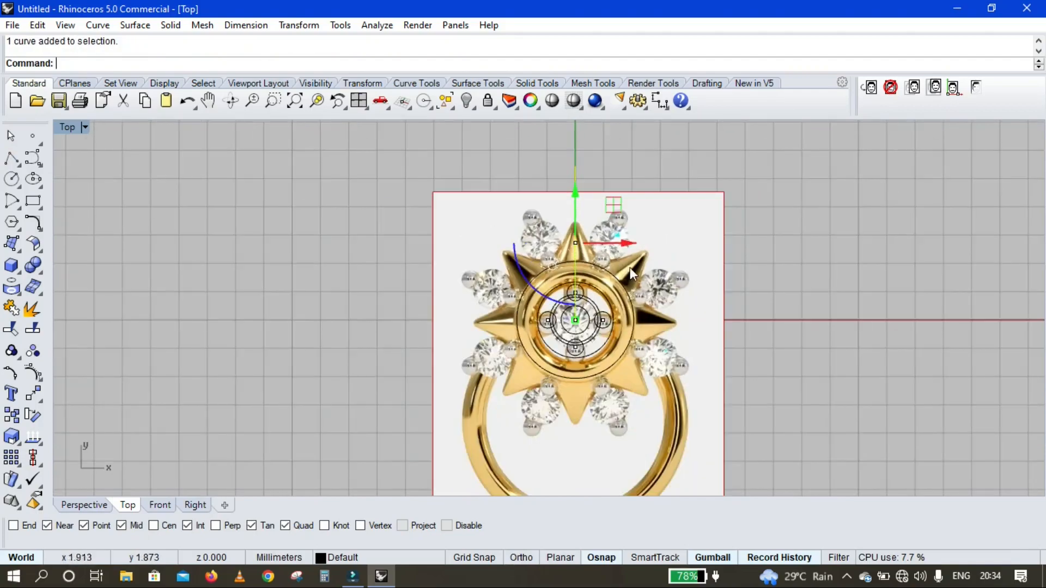
# Polar-array the vertical guide line around the origin with 16 items over 360 degrees
pyautogui.write('ap')
pyautogui.press('Return')
pyautogui.write('0')
pyautogui.press('Return')
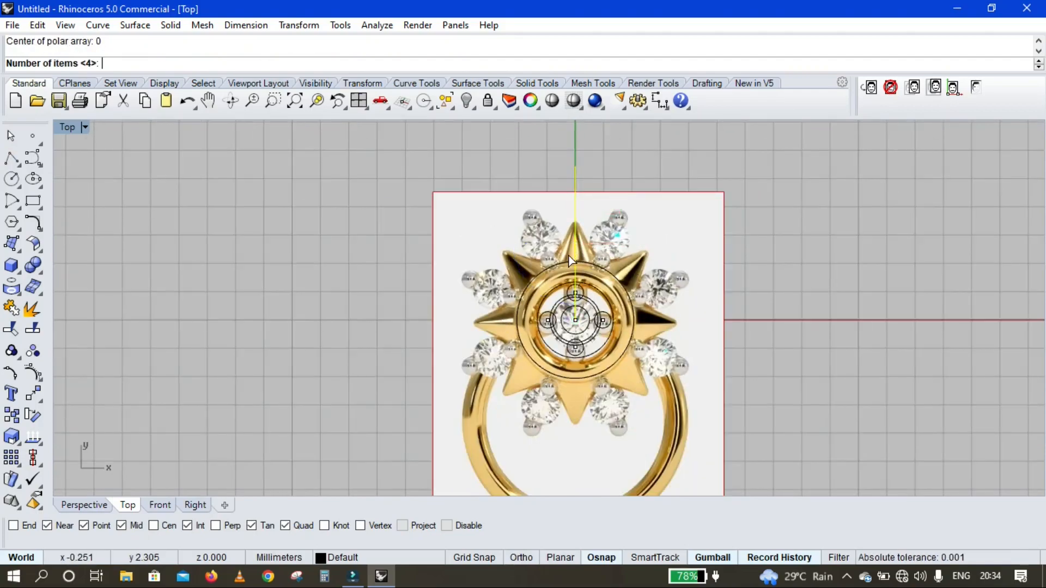
pyautogui.write('16')
pyautogui.press('Return')
pyautogui.press('Return')
pyautogui.press('Return')
# Draw a line about 1.86 mm long along the top spike's left edge, from the outer ring circle to the vertical guide
pyautogui.write('pl')
pyautogui.press('Return')
pyautogui.scroll(6, 578, 267)
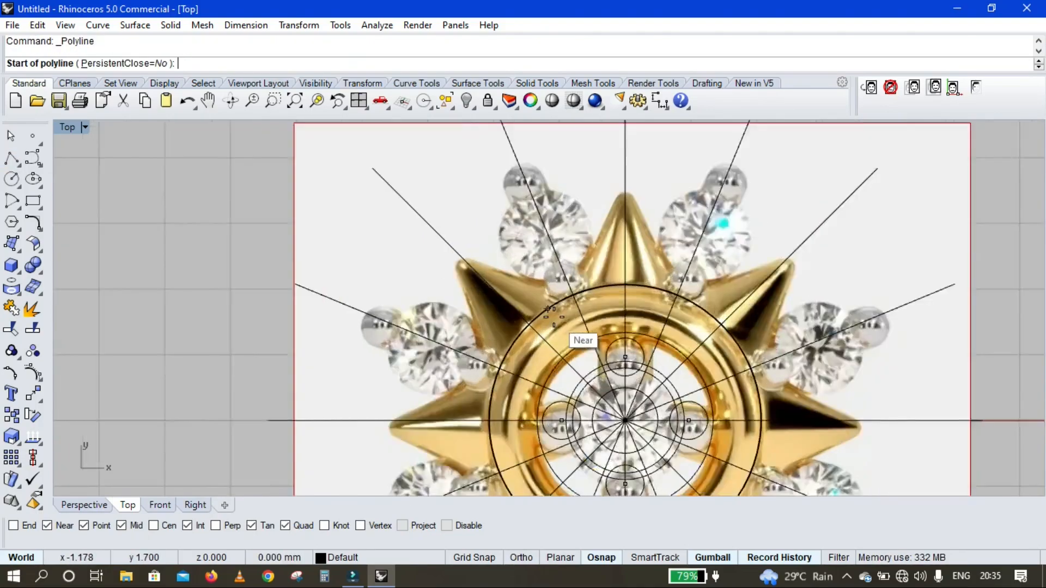
pyautogui.scroll(-2, 591, 278)
pyautogui.scroll(5, 570, 280)
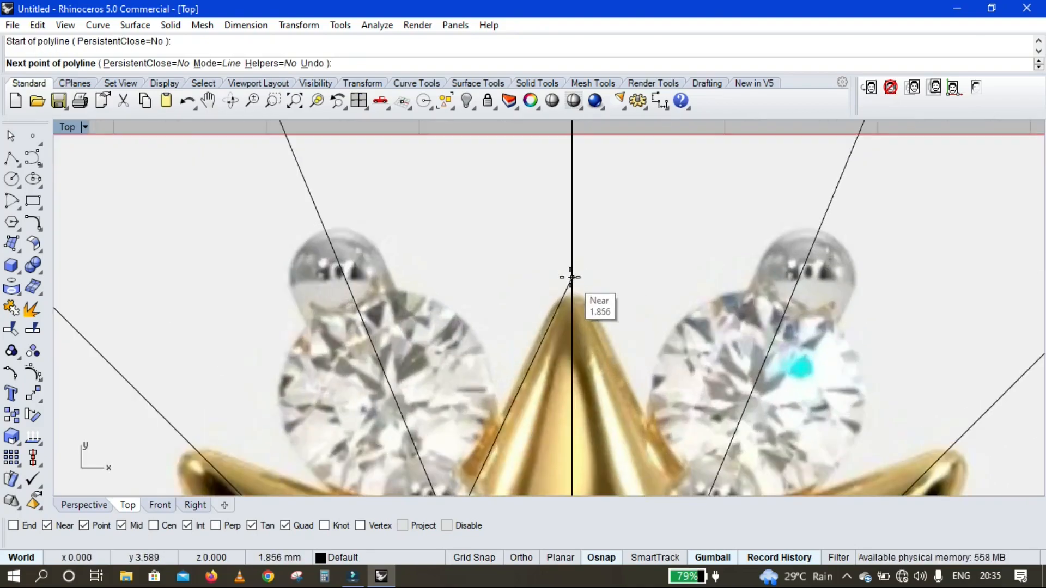
pyautogui.click(571, 279)
pyautogui.rightClick(555, 294)
pyautogui.scroll(-3, 483, 322)
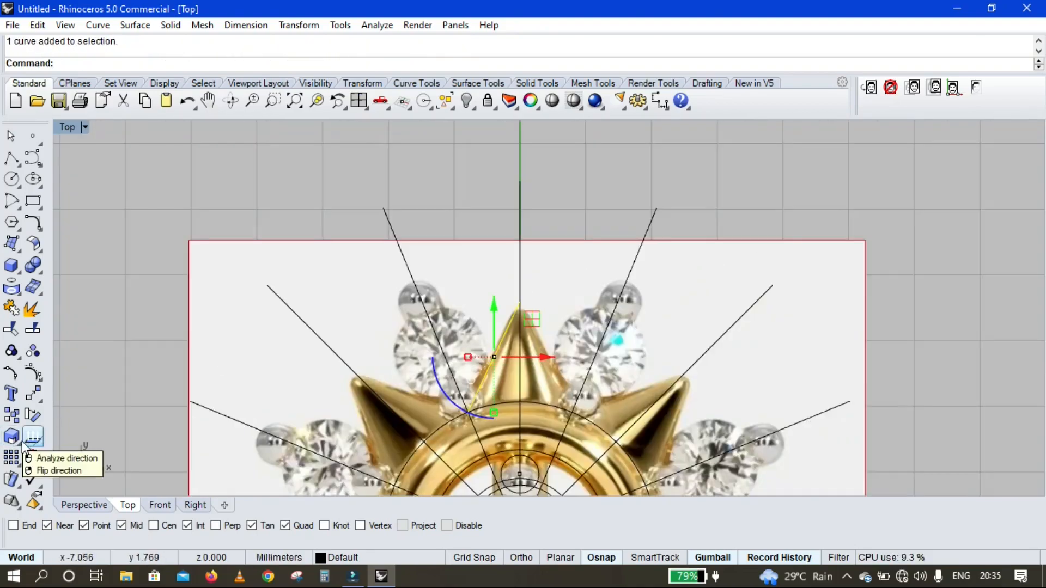
# Scale the spike's edge line from its tip to about 2.15 mm, extending its lower end past the outer ring circle
pyautogui.click(19, 442)
pyautogui.click(75, 444)
pyautogui.click(518, 300)
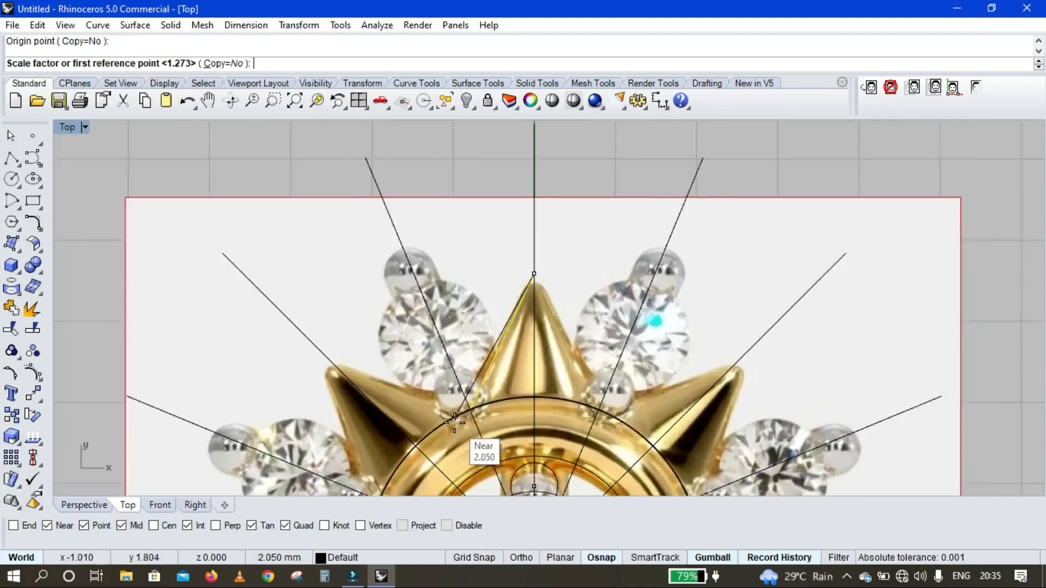
pyautogui.scroll(4, 475, 433)
pyautogui.click(496, 387)
pyautogui.scroll(-3, 476, 432)
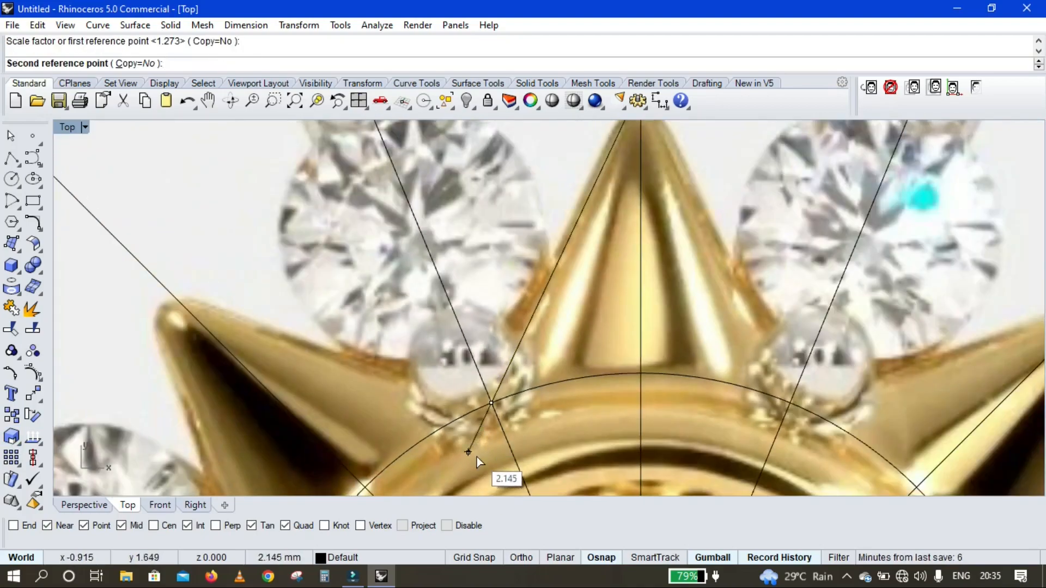
pyautogui.click(475, 455)
# Mirror the spike's edge line across the vertical guide line
pyautogui.click(38, 398)
pyautogui.click(143, 403)
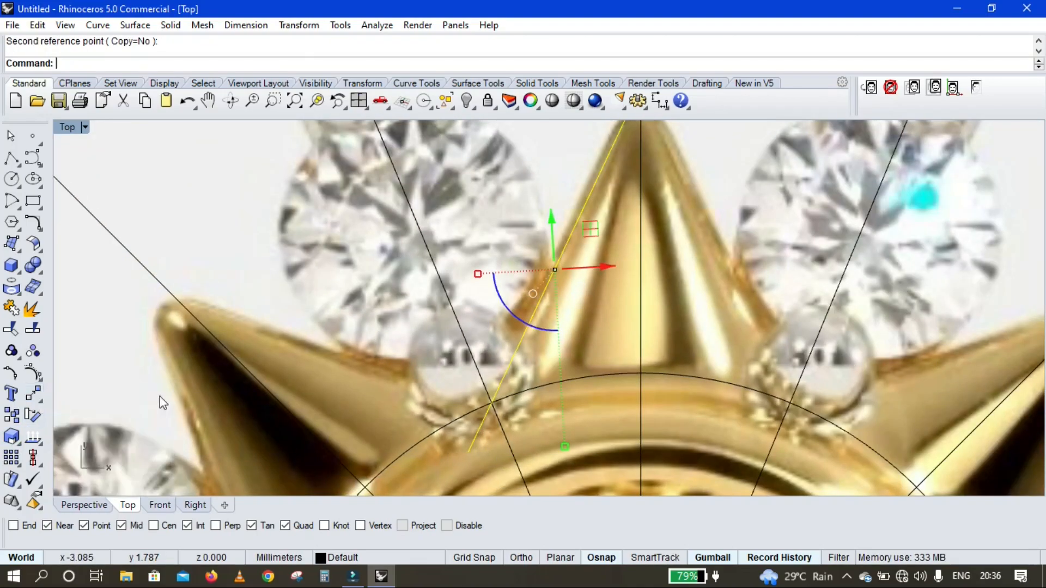
pyautogui.click(641, 252)
pyautogui.click(640, 376)
pyautogui.scroll(-3, 715, 276)
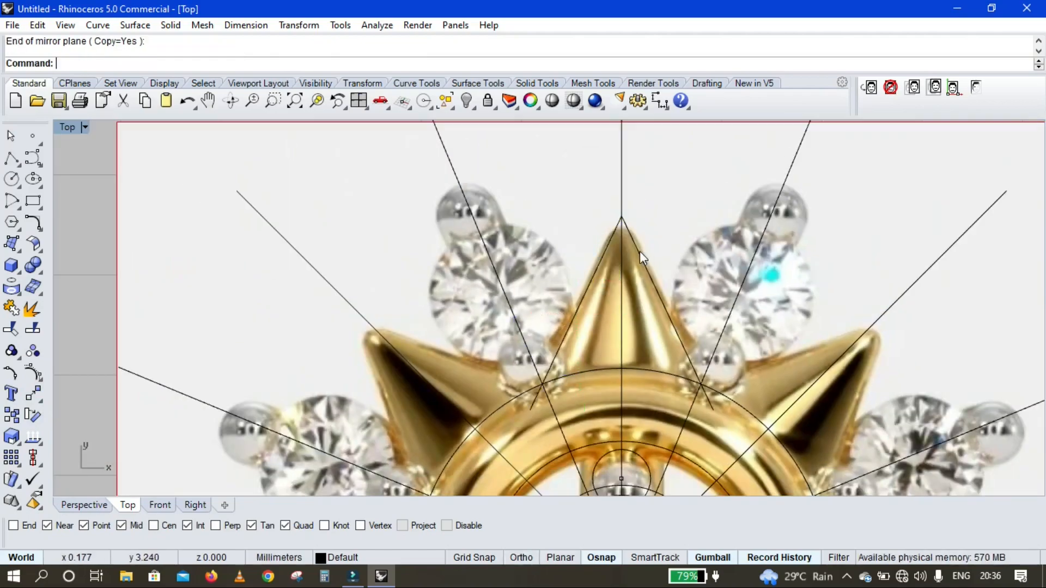
# Polar-array both edge lines of the top spike around the origin with 8 items over 360 degrees
pyautogui.click(41, 402)
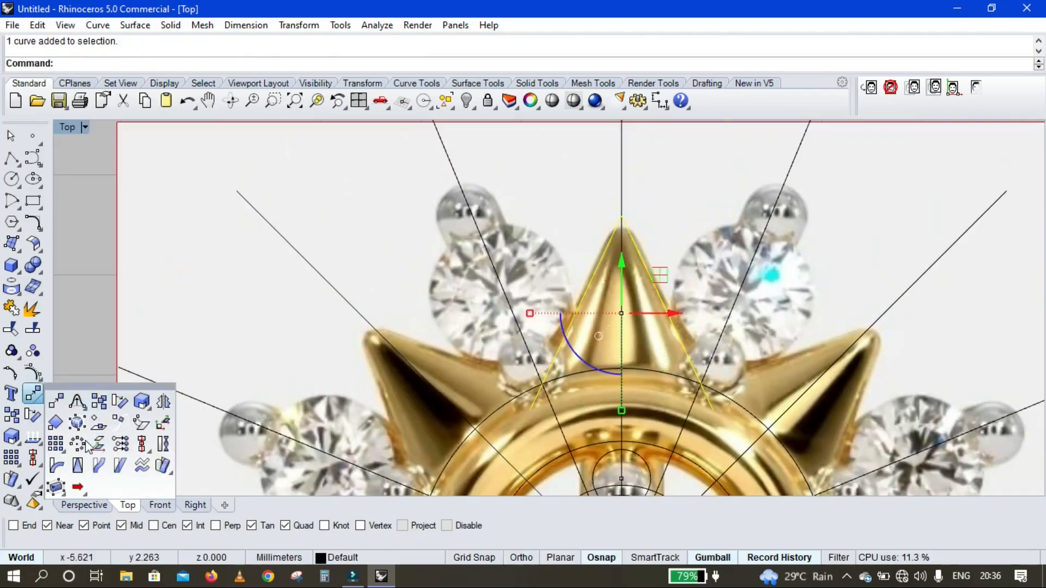
pyautogui.click(86, 441)
pyautogui.scroll(-9, 460, 264)
pyautogui.write('0')
pyautogui.press('Return')
pyautogui.write('8')
pyautogui.press('Return')
pyautogui.press('Return')
pyautogui.press('Return')
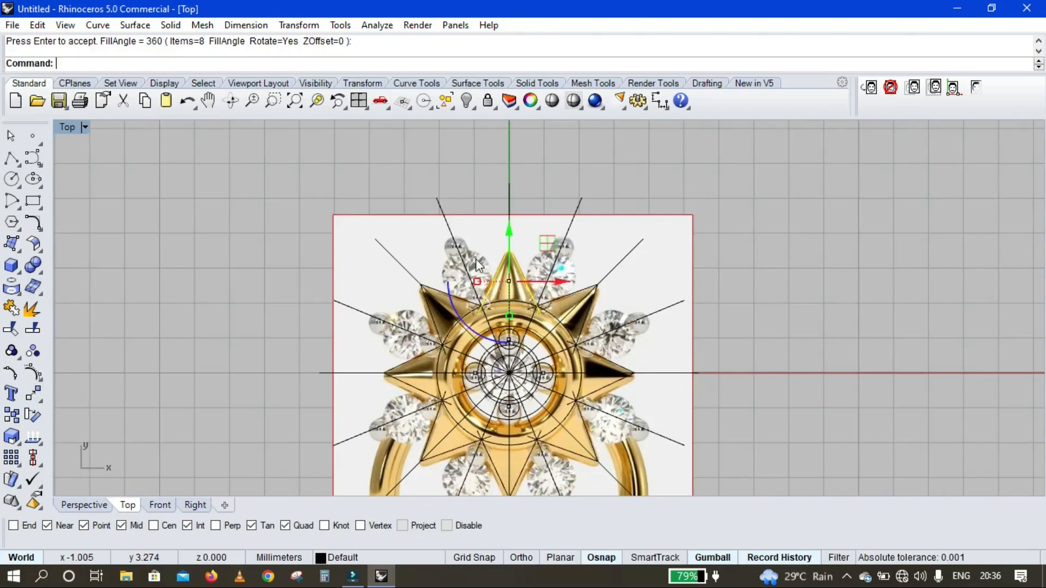
# Hide the reference picture by turning off Layer 01
pyautogui.click(343, 558)
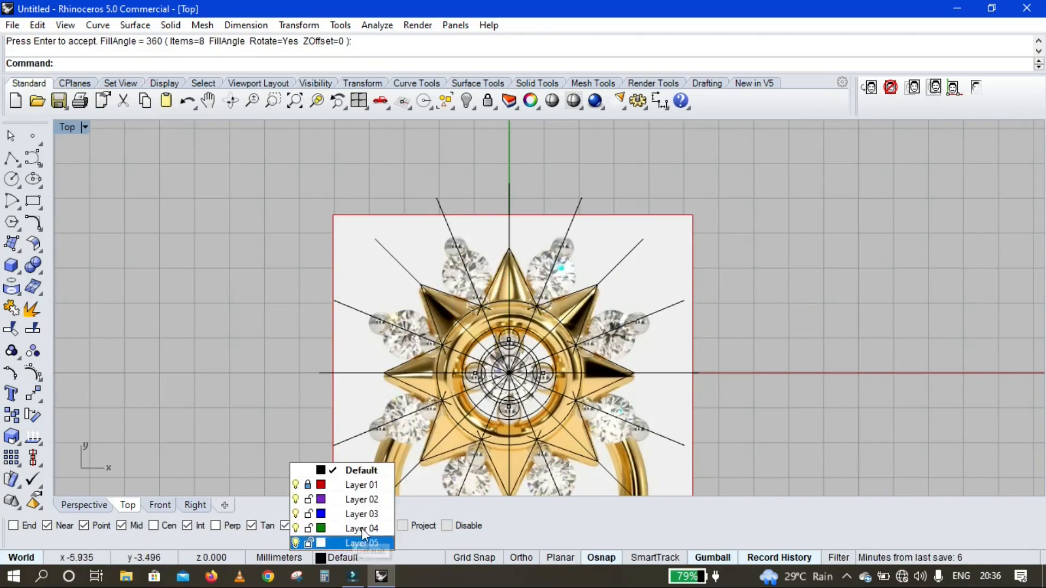
pyautogui.scroll(-3, 681, 285)
pyautogui.click(295, 484)
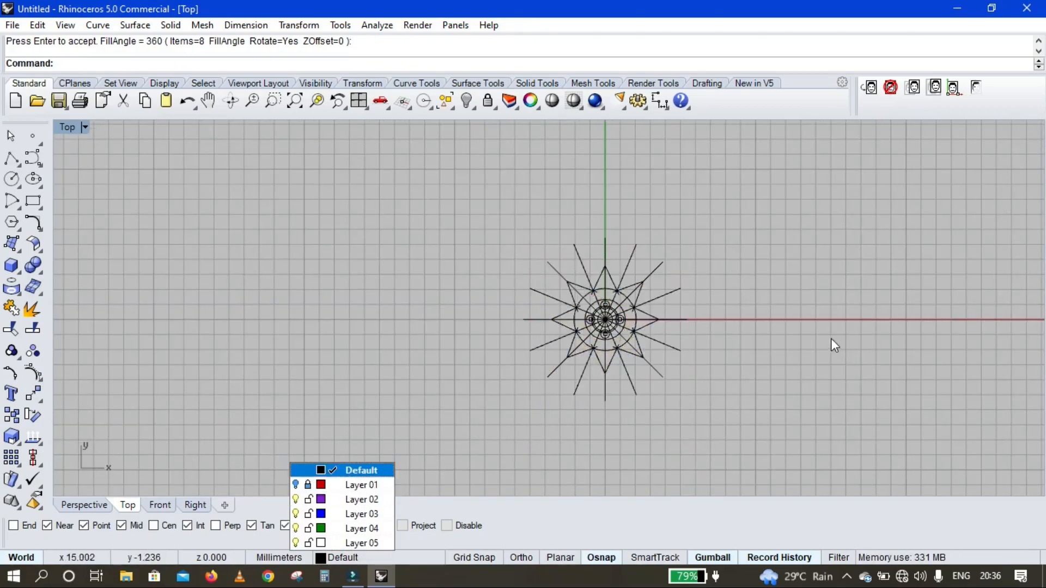
# Draw a 1.2 mm diameter circle near the guide line between the top spike and the spike to its right
pyautogui.click(11, 179)
pyautogui.scroll(6, 566, 250)
pyautogui.click(566, 236)
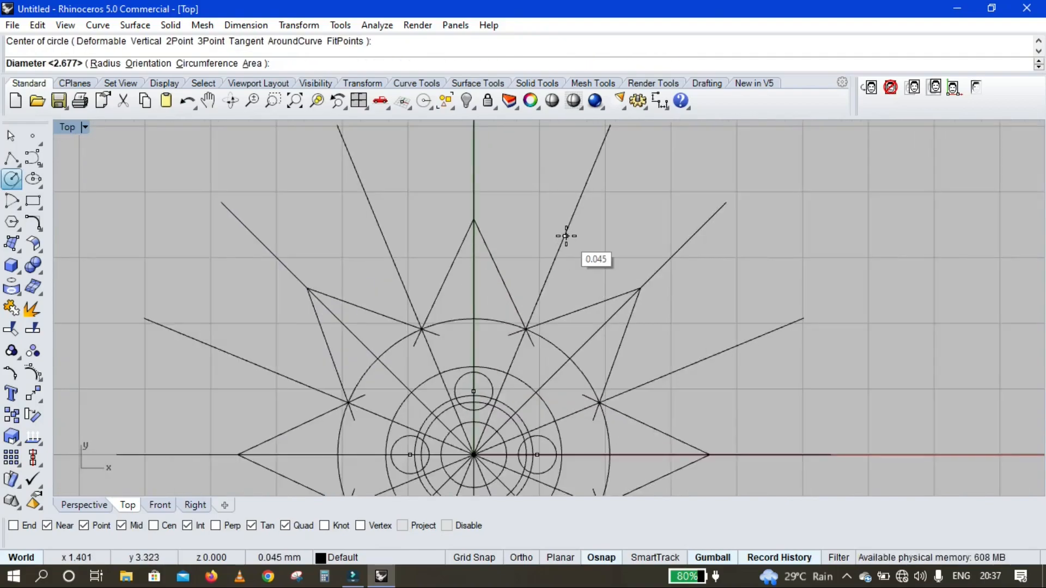
pyautogui.write('1.2')
pyautogui.press('Return')
# Offset the 1.2 mm circle 0.3 mm inward and 0.1 mm outward
pyautogui.click(602, 209)
pyautogui.write('O')
pyautogui.press('Return')
pyautogui.scroll(8, 619, 236)
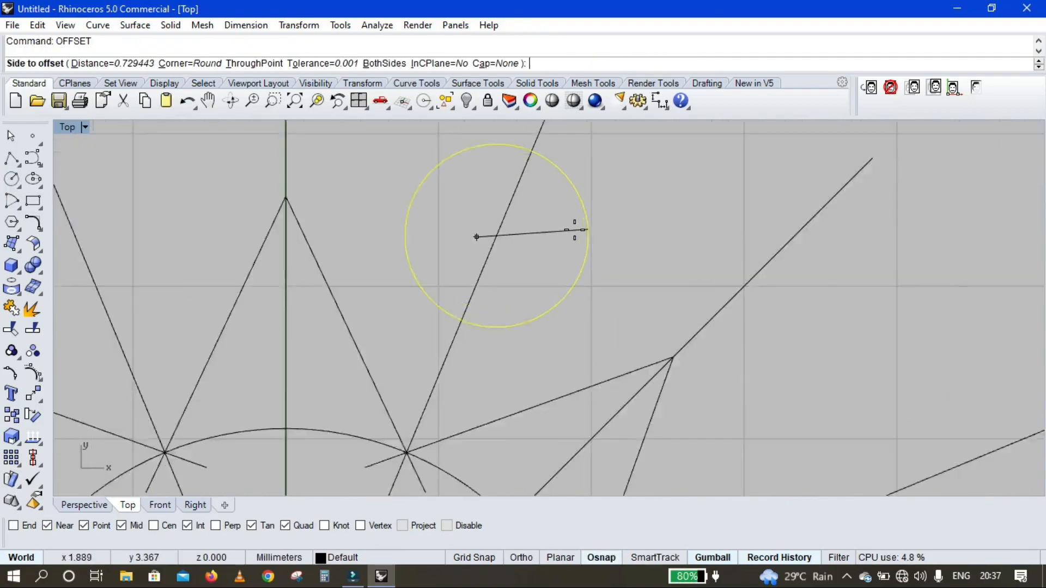
pyautogui.scroll(6, 575, 230)
pyautogui.write('.3')
pyautogui.press('Return')
pyautogui.click(575, 230)
pyautogui.press('Return')
pyautogui.write('.1')
pyautogui.press('Return')
pyautogui.click(692, 199)
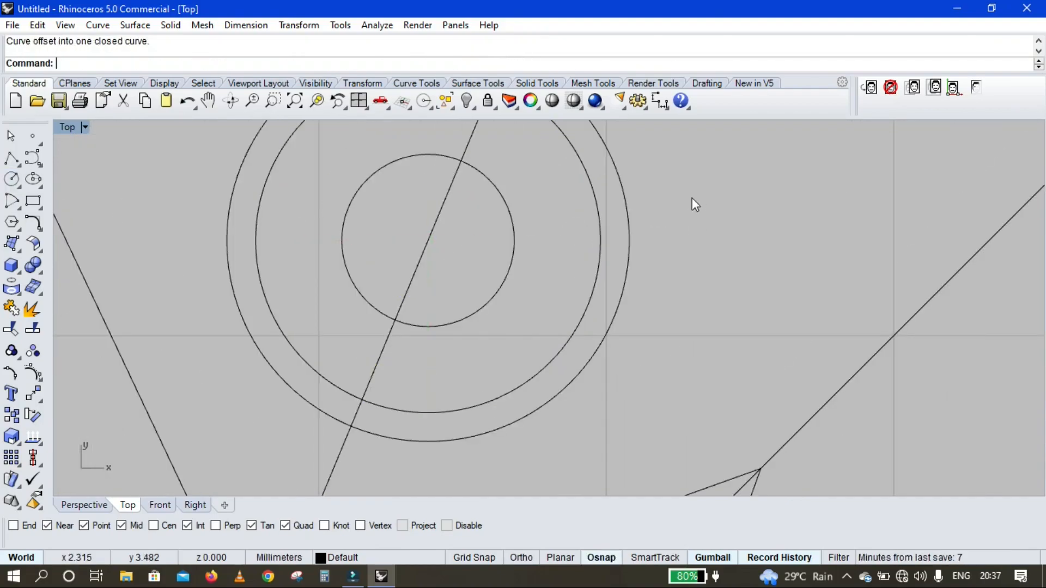
# Add an area centroid point to the three concentric stone circles and group them together
pyautogui.moveTo(692, 198); pyautogui.dragTo(486, 313)
pyautogui.write('a')
pyautogui.press('Return')
pyautogui.moveTo(717, 226); pyautogui.dragTo(411, 325)
pyautogui.keyDown('ctrl'); pyautogui.click(385, 345); pyautogui.keyUp('ctrl')
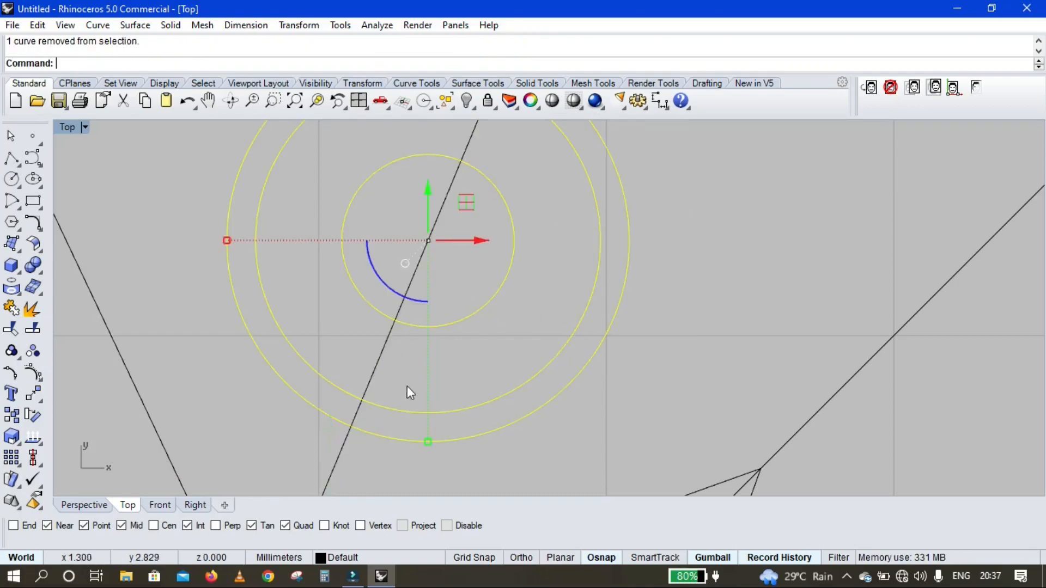
pyautogui.scroll(-8, 410, 391)
pyautogui.write('g')
pyautogui.press('Return')
# Move the grouped stone circles along the slanted guide line, down between the two neighbouring spikes
pyautogui.click(33, 394)
pyautogui.scroll(-2, 376, 392)
pyautogui.click(461, 220)
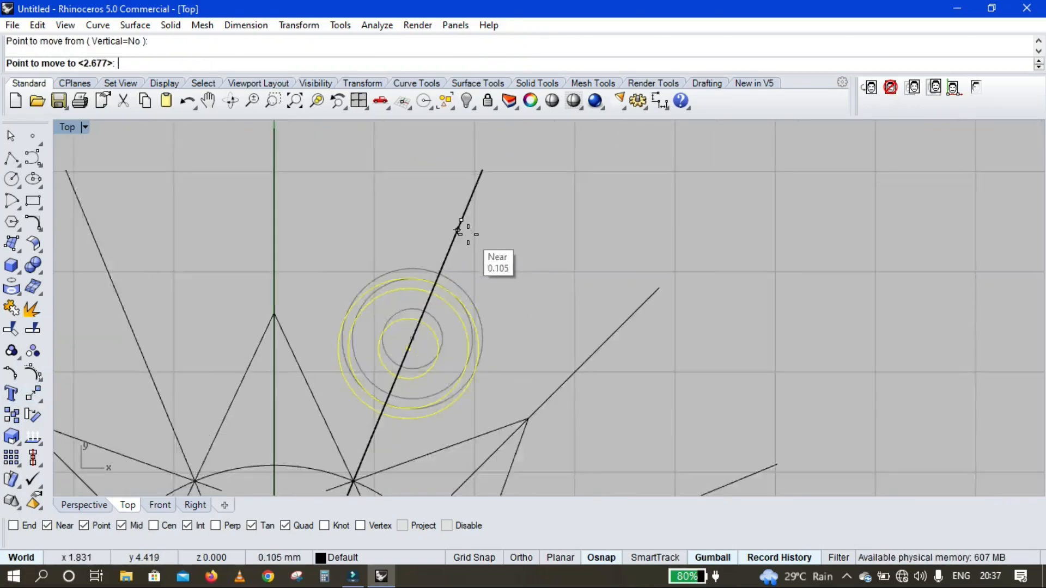
pyautogui.scroll(2, 466, 232)
pyautogui.click(441, 267)
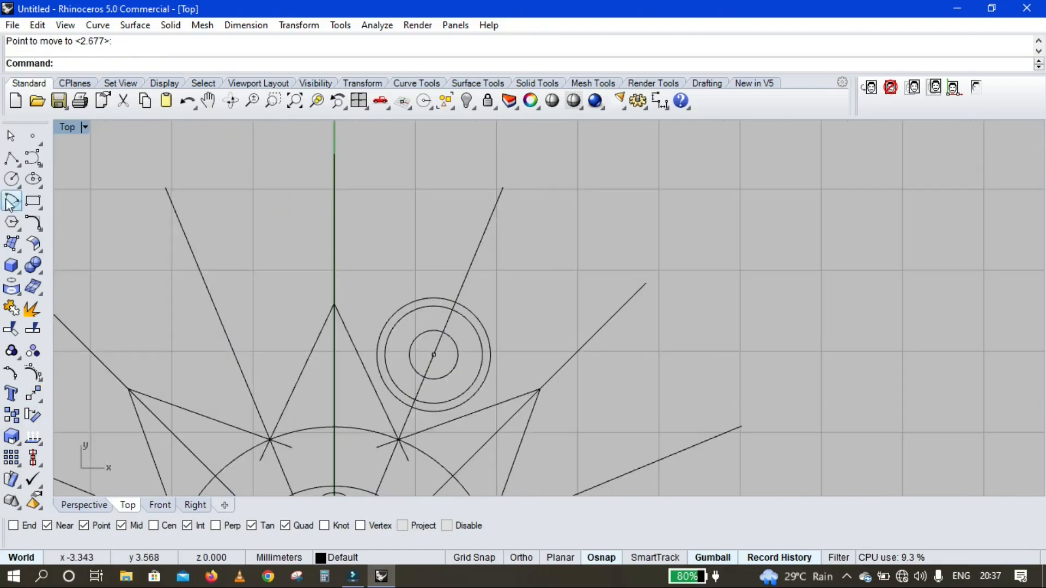
# Draw a 0.5 mm diameter prong circle where the slanted guide line crosses the outer edge of the outer stone circles
pyautogui.click(12, 179)
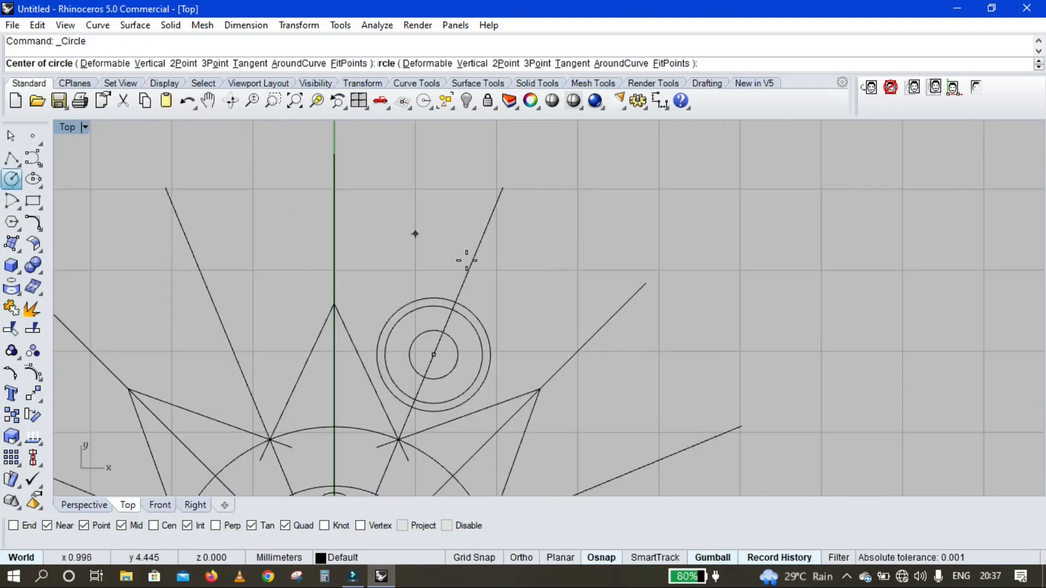
pyautogui.scroll(3, 467, 260)
pyautogui.click(445, 331)
pyautogui.scroll(2, 459, 281)
pyautogui.write('.')
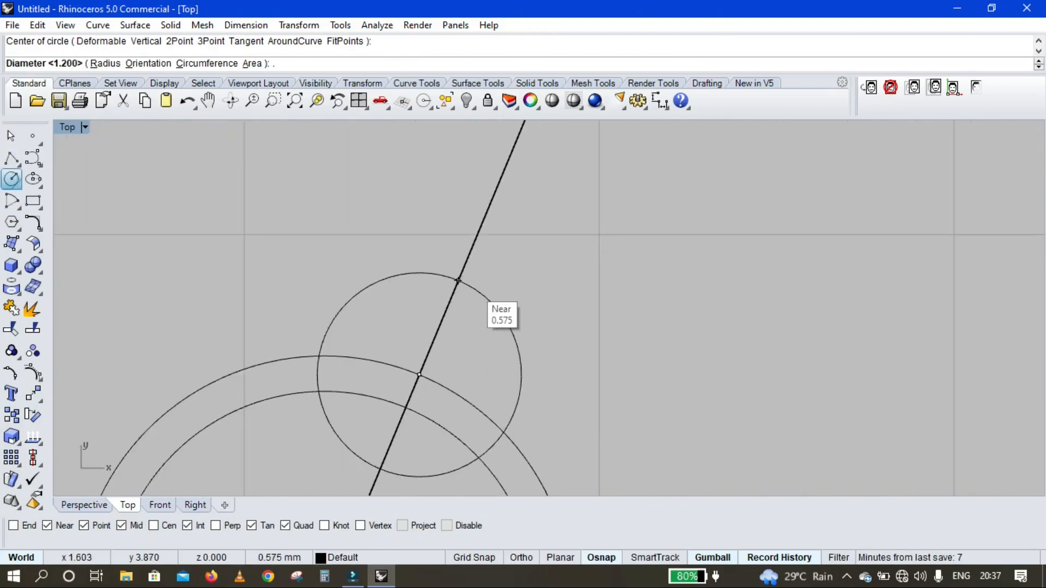
pyautogui.write('5')
pyautogui.press('Return')
# Add an area centroid point to the 0.5 mm circle and move both slightly outward along the guide line
pyautogui.click(469, 301)
pyautogui.write('=')
pyautogui.press('Return')
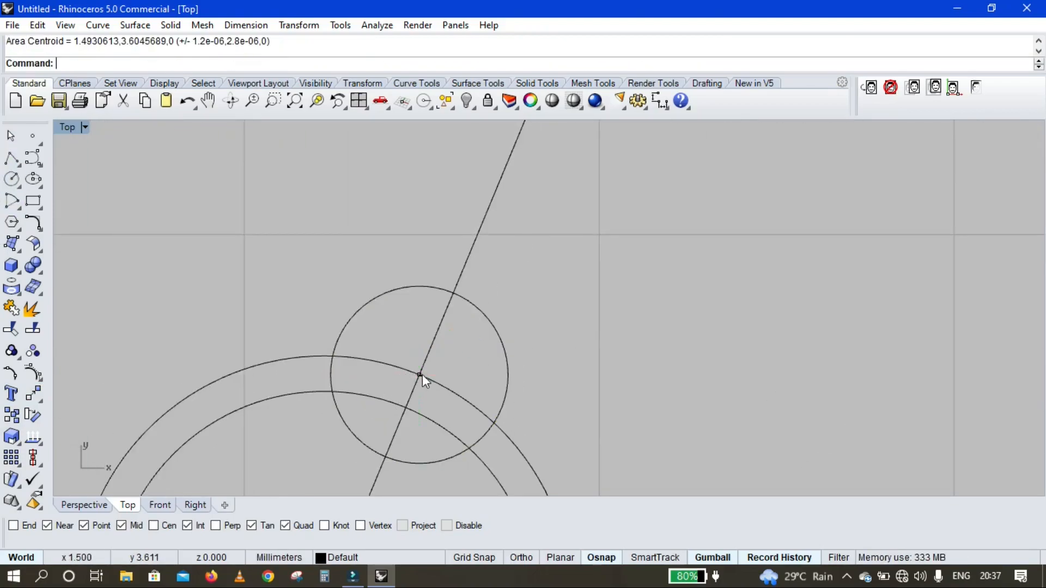
pyautogui.click(422, 375)
pyautogui.click(501, 336)
pyautogui.write('m')
pyautogui.press('Return')
pyautogui.click(467, 258)
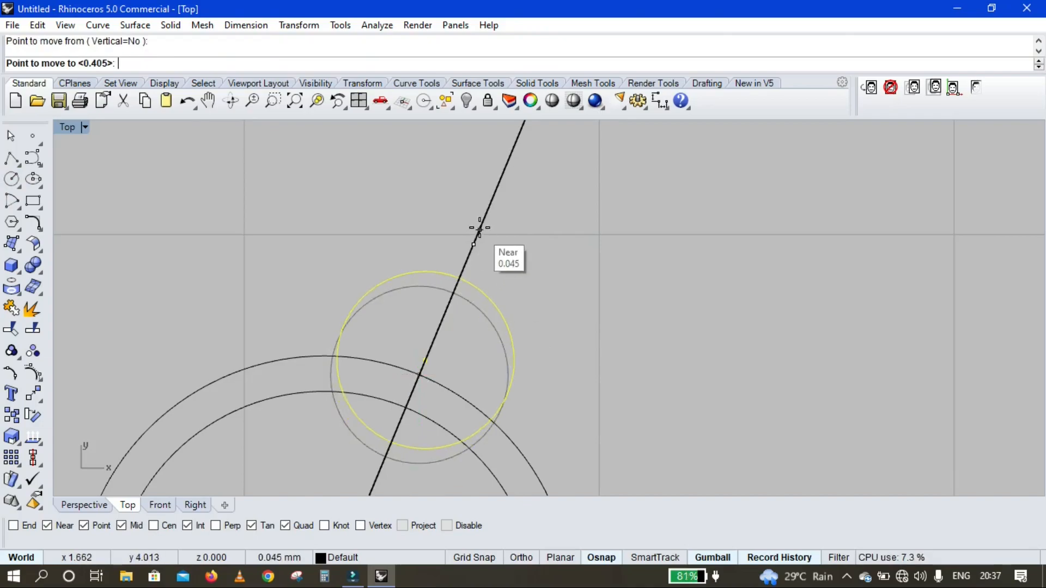
pyautogui.click(483, 219)
# Polar array the small prong circle and its centre point around the stone centre as 2 items over 360 degrees
pyautogui.scroll(-10, 484, 220)
pyautogui.write('ap')
pyautogui.press('Return')
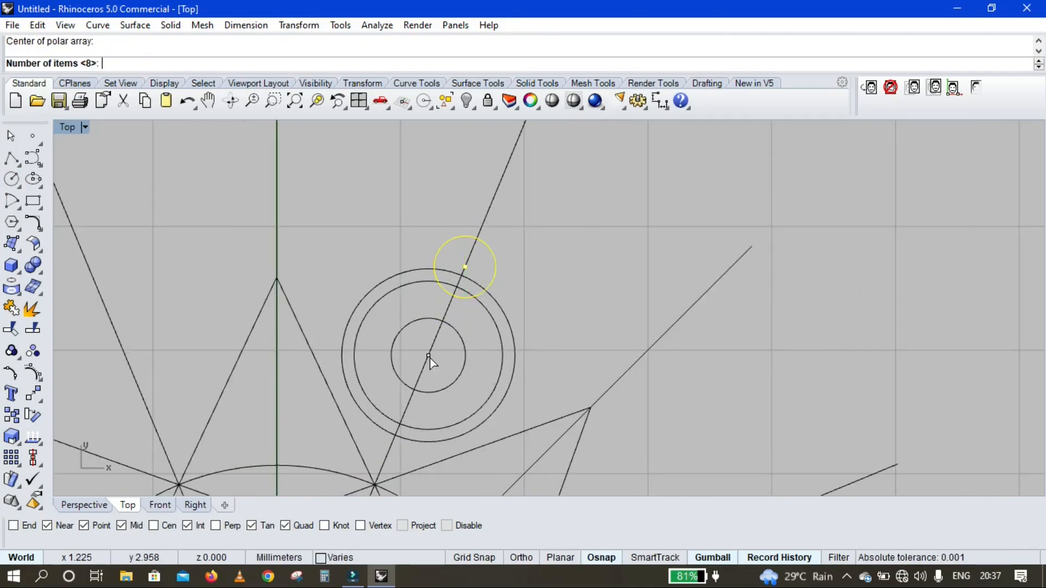
pyautogui.write('2')
pyautogui.press('Return')
pyautogui.press('Return')
pyautogui.press('Return')
# Move the stone circles together with both prong circles about 0.12 mm inward along the slanted guide line
pyautogui.keyDown('shift'); pyautogui.click(420, 452); pyautogui.keyUp('shift')
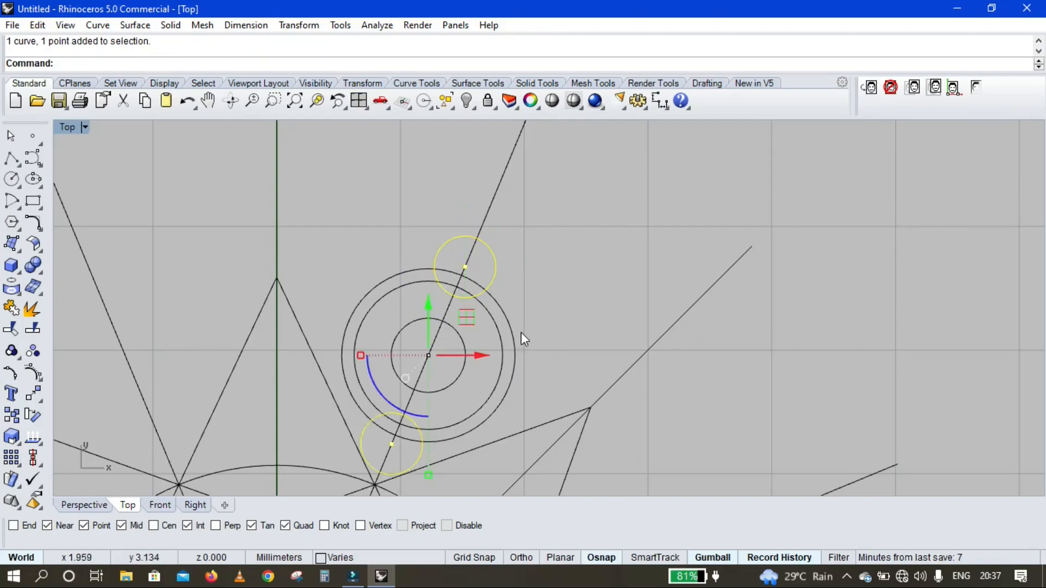
pyautogui.keyDown('shift'); pyautogui.click(512, 335); pyautogui.keyUp('shift')
pyautogui.write('m')
pyautogui.press('Return')
pyautogui.click(507, 166)
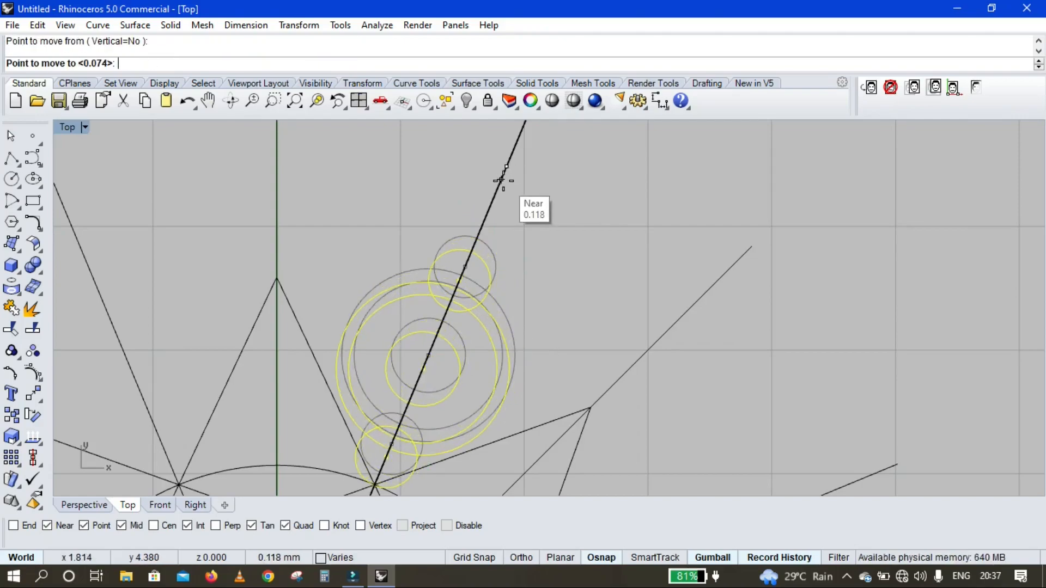
pyautogui.click(501, 181)
pyautogui.press('Escape')
# Group the stone circles with their prongs and polar array the group around the origin as 8 items over 360 degrees
pyautogui.scroll(-8, 464, 243)
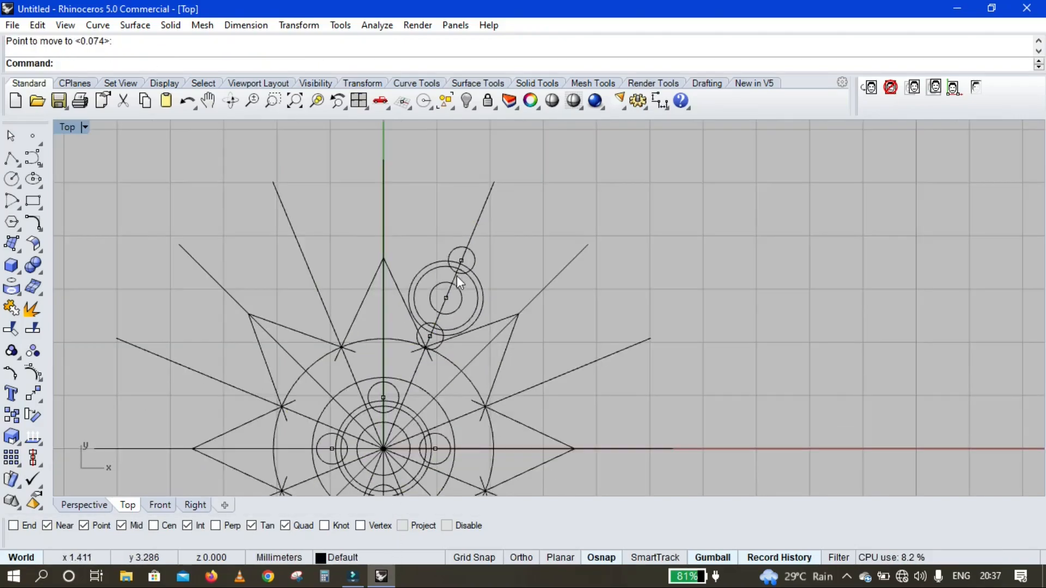
pyautogui.scroll(2, 457, 276)
pyautogui.hotkey('ctrl', 'l')
pyautogui.write('G')
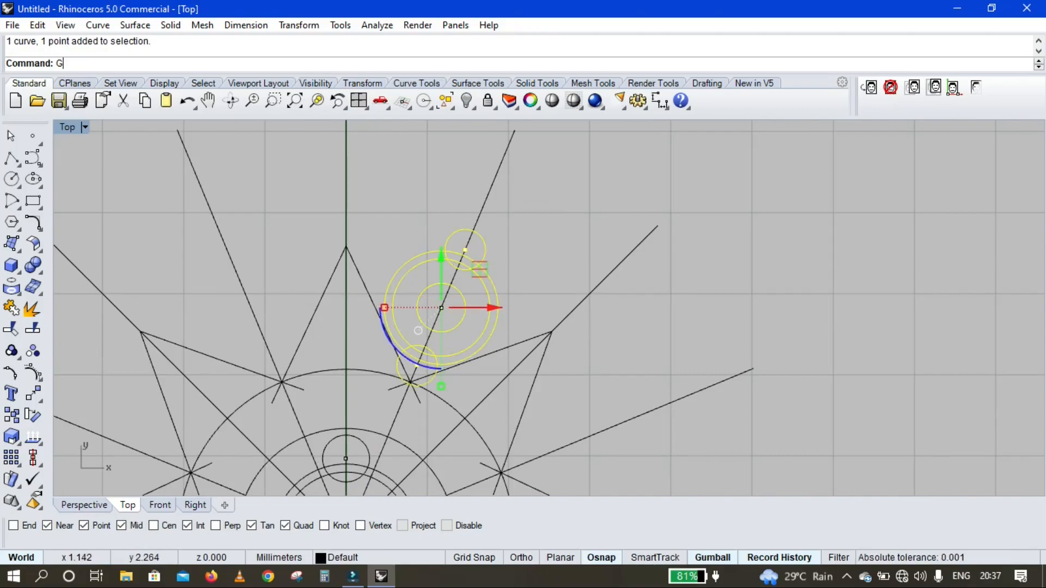
pyautogui.write('roup')
pyautogui.press('Return')
pyautogui.scroll(-3, 511, 293)
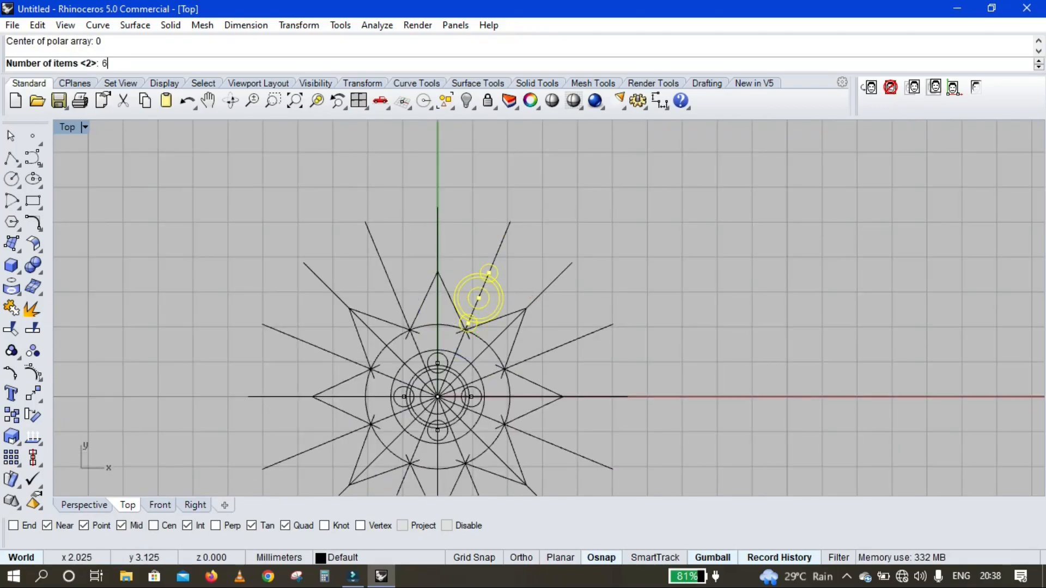
pyautogui.press('Return')
pyautogui.press('Return')
# Delete all the radial guide lines running out from the centre of the design
pyautogui.scroll(-2, 633, 272)
pyautogui.scroll(4, 597, 321)
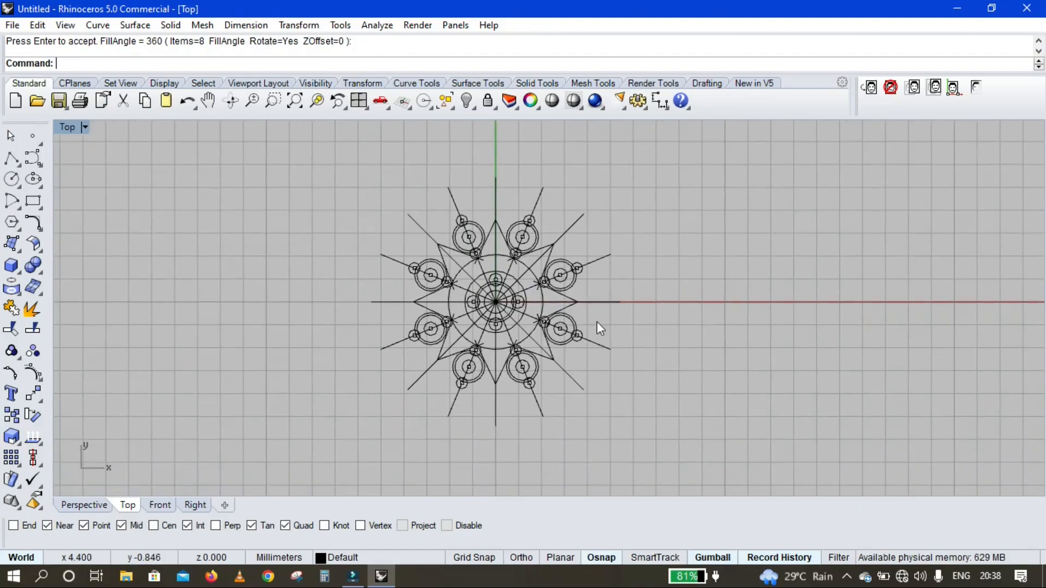
pyautogui.scroll(-3, 516, 285)
pyautogui.press('Delete')
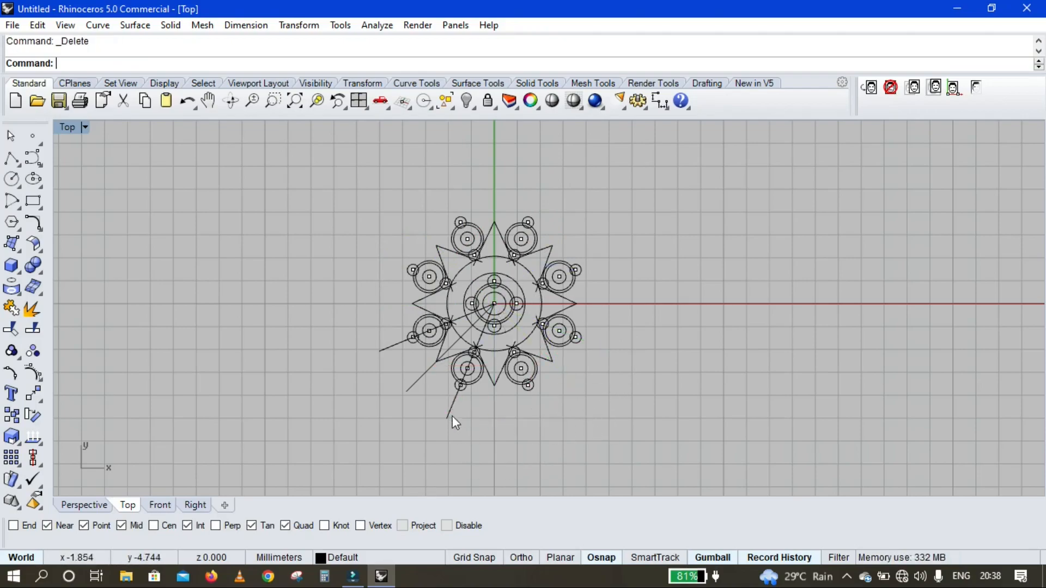
pyautogui.scroll(5, 470, 319)
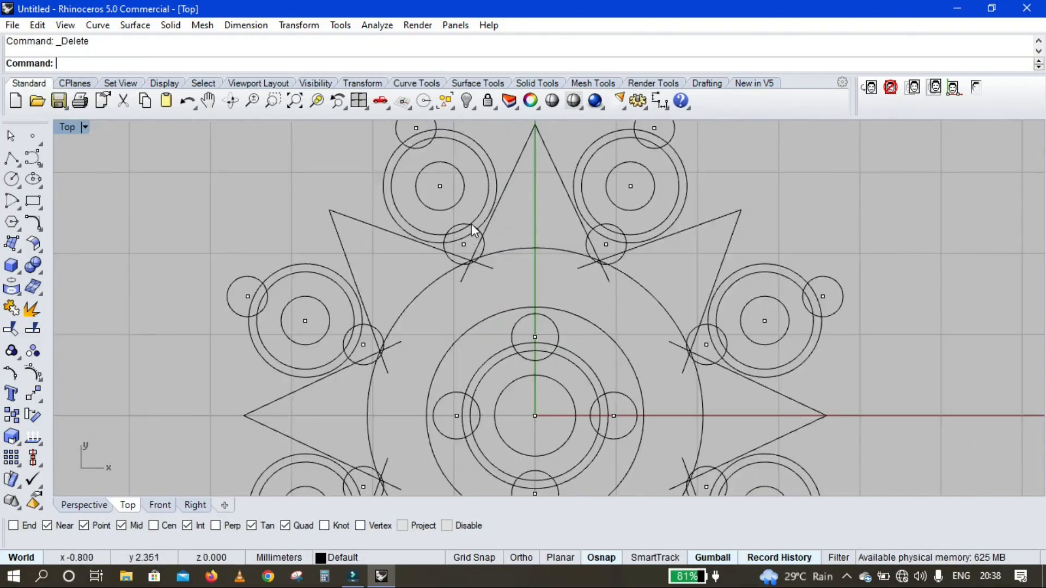
# Draw a straight line joining the two open lower ends of the top spike
pyautogui.scroll(-3, 472, 223)
pyautogui.scroll(3, 436, 285)
pyautogui.click(12, 159)
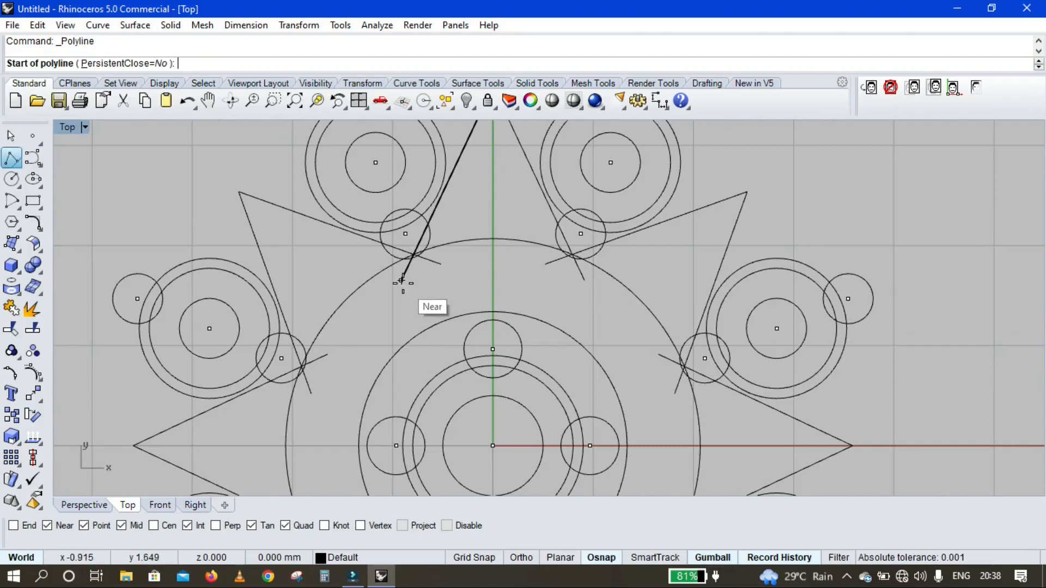
pyautogui.click(401, 281)
pyautogui.click(585, 280)
pyautogui.press('Return')
# Draw a vertical line between the top quadrants of the two large ring circles
pyautogui.press('Return')
pyautogui.click(491, 245)
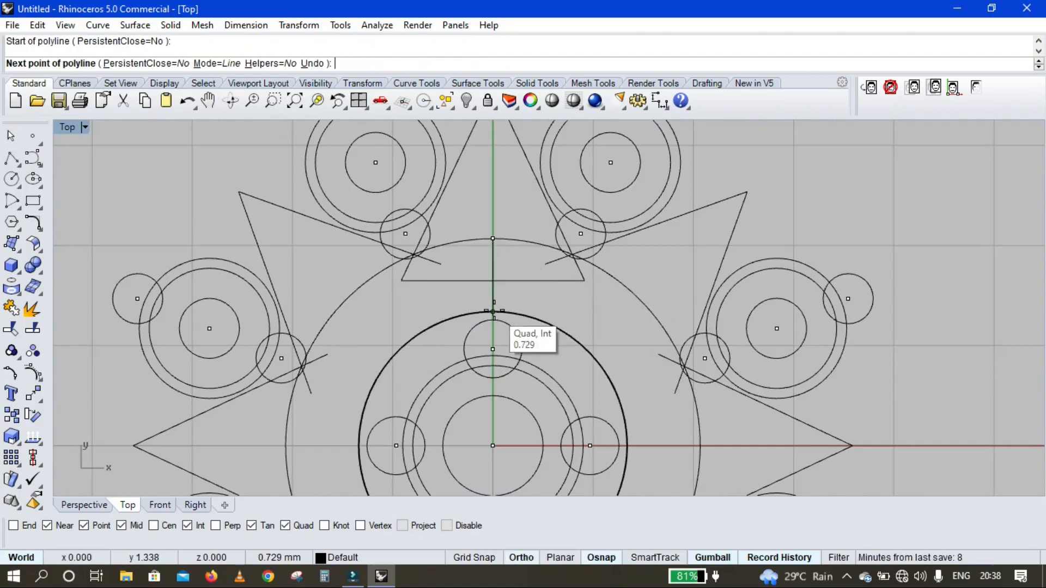
pyautogui.click(492, 311)
pyautogui.press('Return')
# Rebuild the vertical line between the ring circles with 4 points and degree 3, and show its control points
pyautogui.click(493, 259)
pyautogui.press('F4')
pyautogui.press('Return')
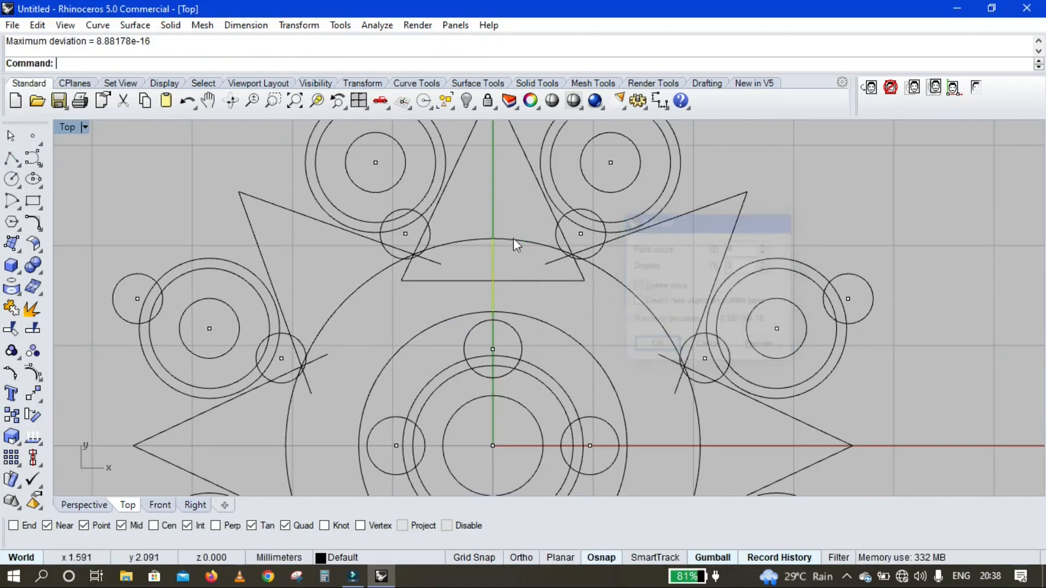
pyautogui.click(38, 229)
pyautogui.click(141, 272)
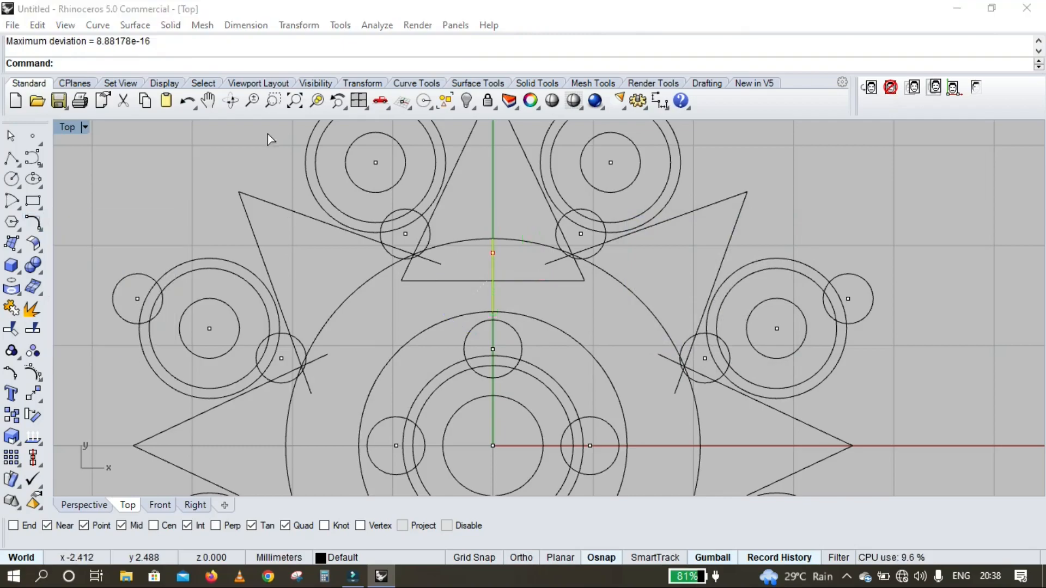
pyautogui.click(657, 346)
pyautogui.press('F10')
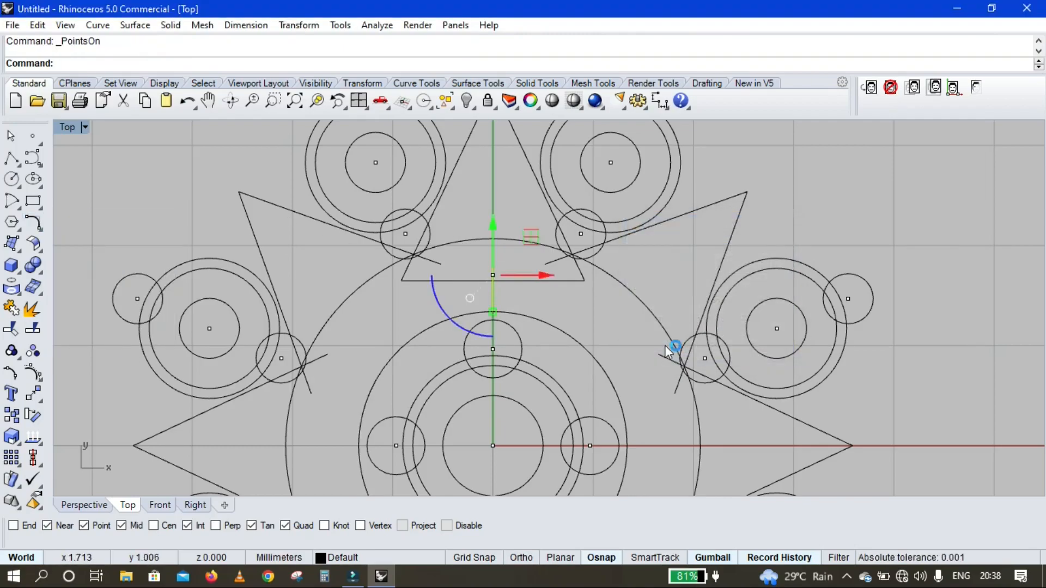
# Raise the line's two middle control points vertically in the Perspective view to form an arched ring profile
pyautogui.scroll(3, 505, 291)
pyautogui.click(82, 505)
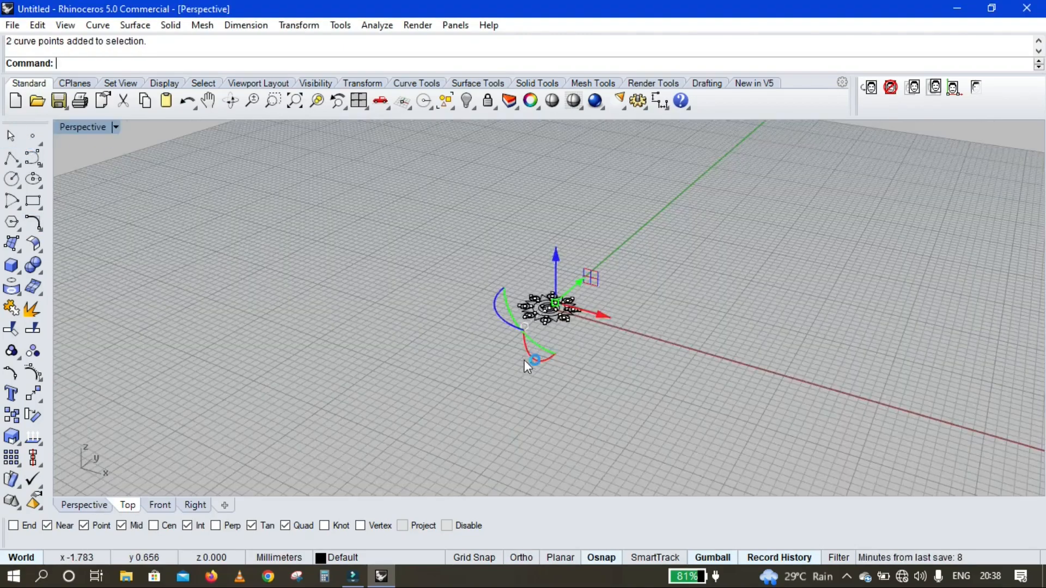
pyautogui.scroll(5, 524, 360)
pyautogui.moveTo(528, 210); pyautogui.dragTo(528, 181)
pyautogui.press('Escape')
pyautogui.press('Escape')
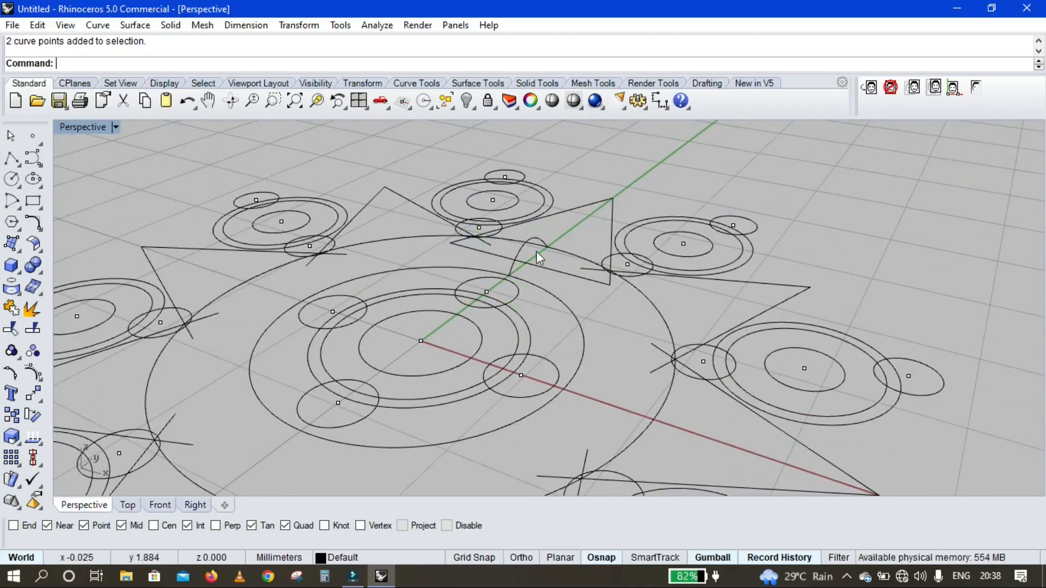
# Rebuild the arched ring profile with 4 points and degree 3
pyautogui.click(536, 251)
pyautogui.click(564, 289)
pyautogui.moveTo(567, 305); pyautogui.dragTo(594, 313, button='right')
pyautogui.rightClick(579, 343)
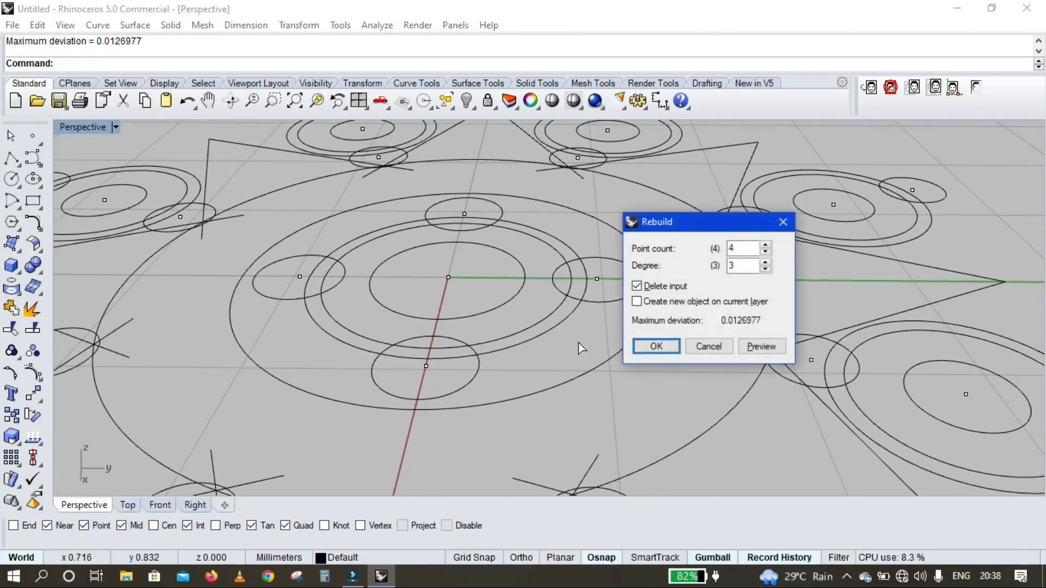
pyautogui.click(656, 346)
pyautogui.press('Escape')
# Create the ring surface with a closed Sweep 2 Rails, using both ring circles as rails and the arch as cross-section
pyautogui.click(134, 25)
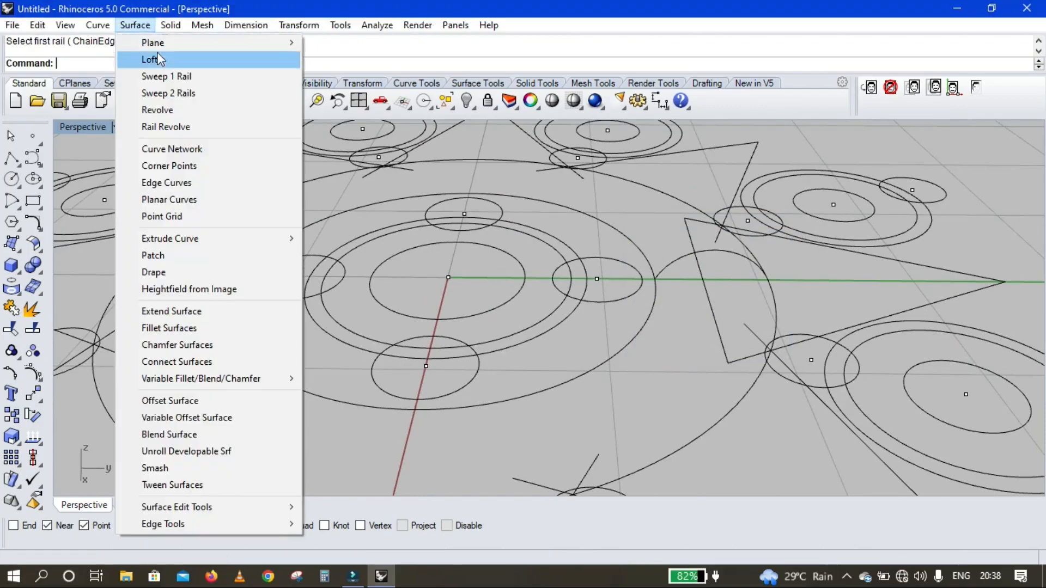
pyautogui.click(169, 93)
pyautogui.click(614, 358)
pyautogui.click(736, 404)
pyautogui.click(700, 254)
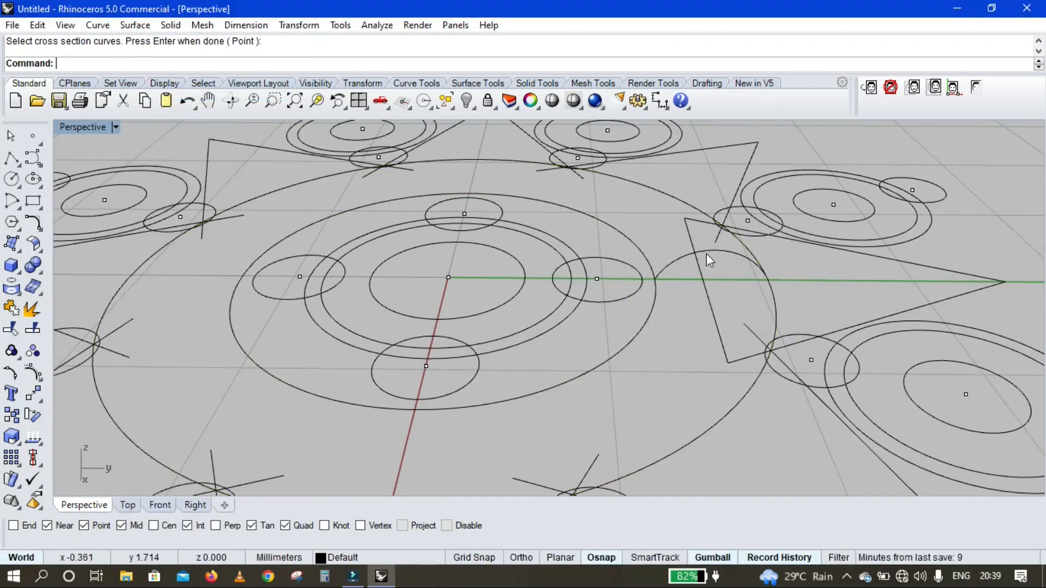
pyautogui.rightClick(752, 270)
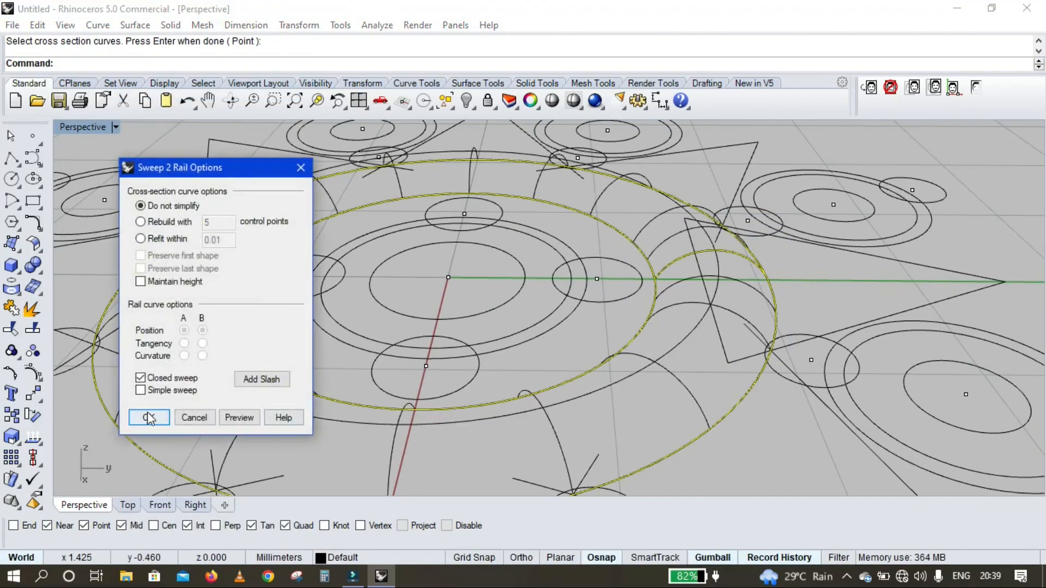
pyautogui.click(148, 417)
# Rebuild the top spike's base line with 4 points and degree 3, and select its two middle control points
pyautogui.click(136, 504)
pyautogui.scroll(-3, 482, 351)
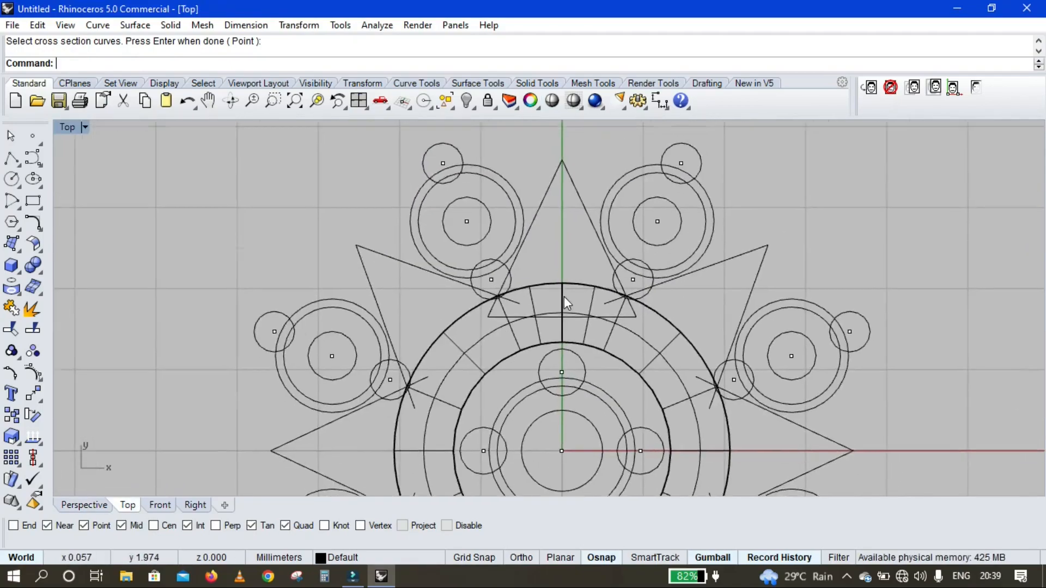
pyautogui.scroll(4, 564, 297)
pyautogui.click(620, 325)
pyautogui.press('Return')
pyautogui.click(656, 347)
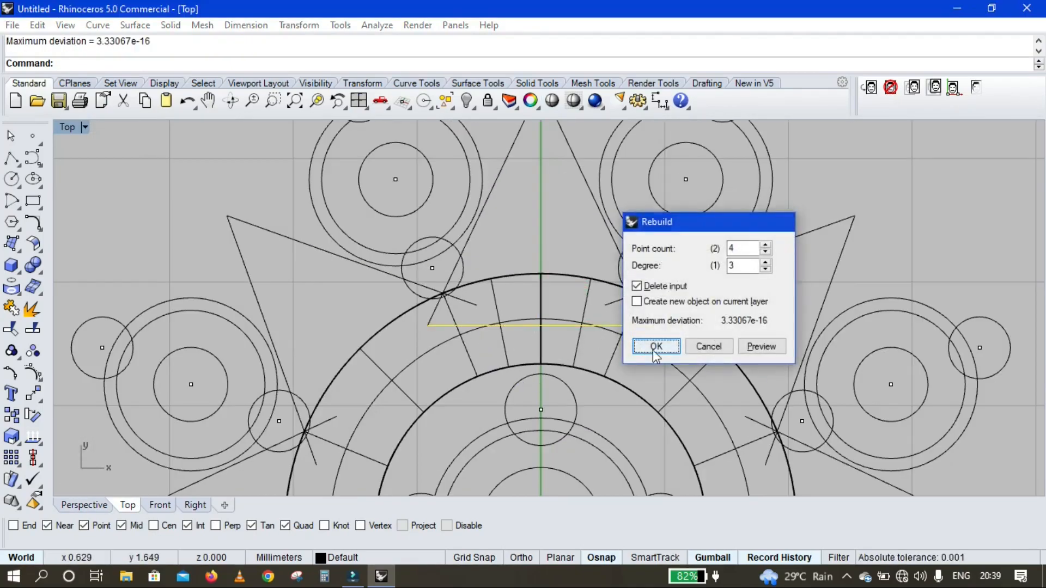
pyautogui.press('F10')
pyautogui.scroll(6, 560, 356)
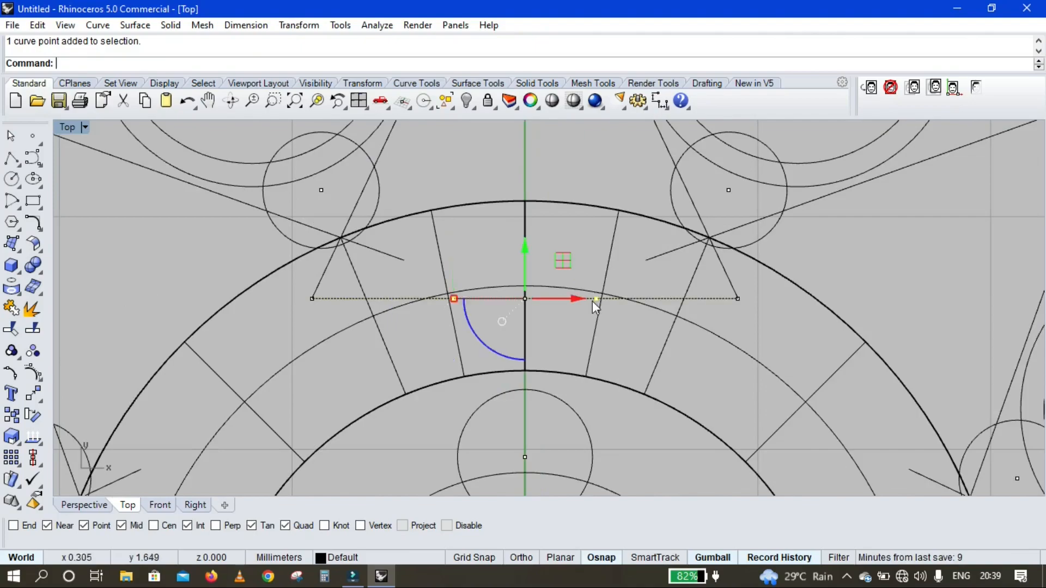
# Raise the base line's two middle control points by 0.5 mm in the Perspective view to arch it
pyautogui.click(106, 505)
pyautogui.click(709, 241)
pyautogui.write('0.5')
pyautogui.press('Return')
pyautogui.press('Escape')
pyautogui.press('Escape')
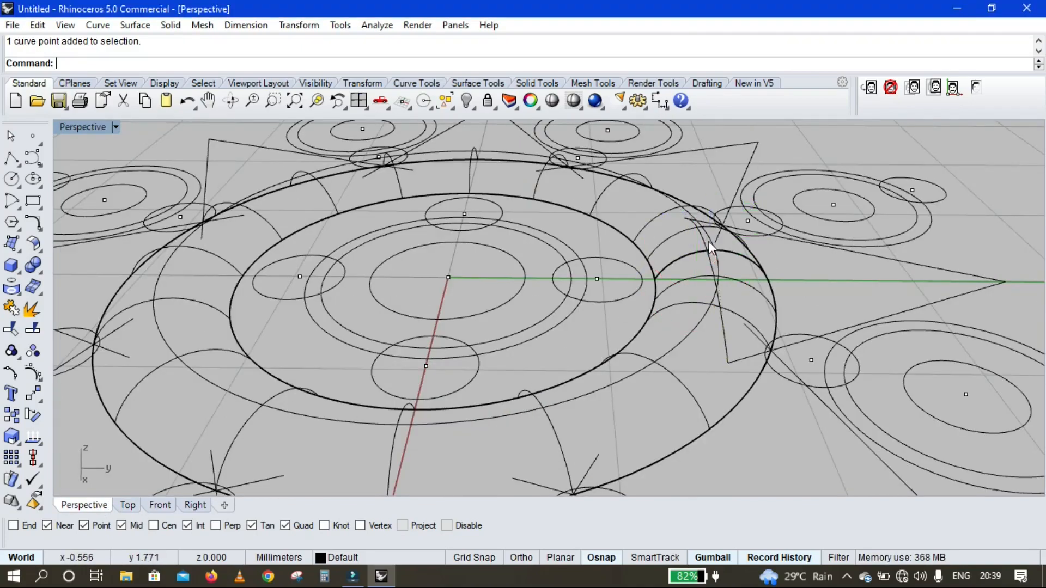
# Rebuild the arched base curve of the top spike
pyautogui.click(723, 309)
pyautogui.click(722, 309)
pyautogui.write('RR')
pyautogui.press('Return')
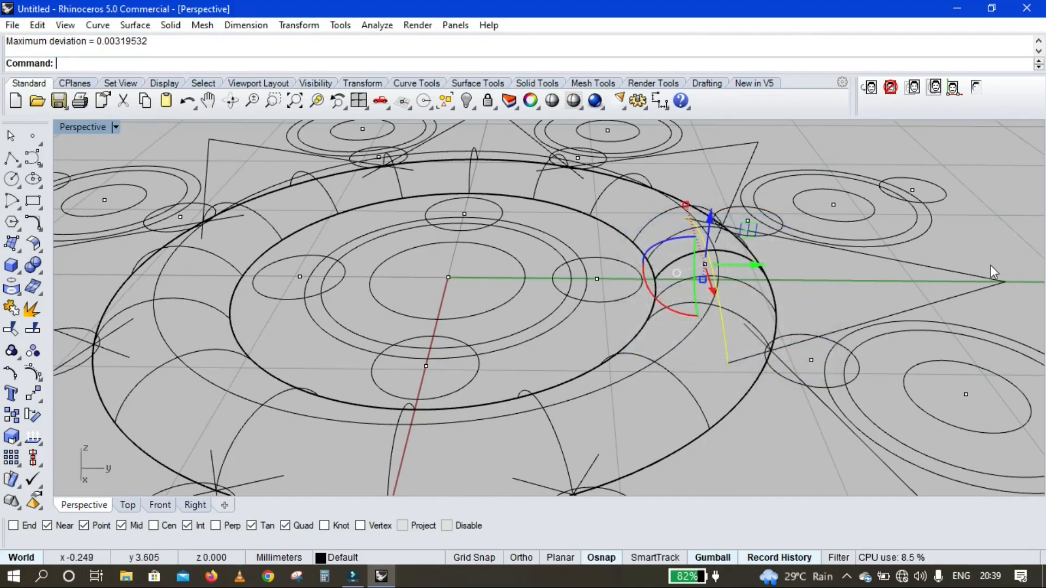
pyautogui.click(992, 278)
# Sweep the arched base curve along the top spike's two side lines with Sweep 2 Rails and shade the Top view
pyautogui.click(136, 25)
pyautogui.click(168, 94)
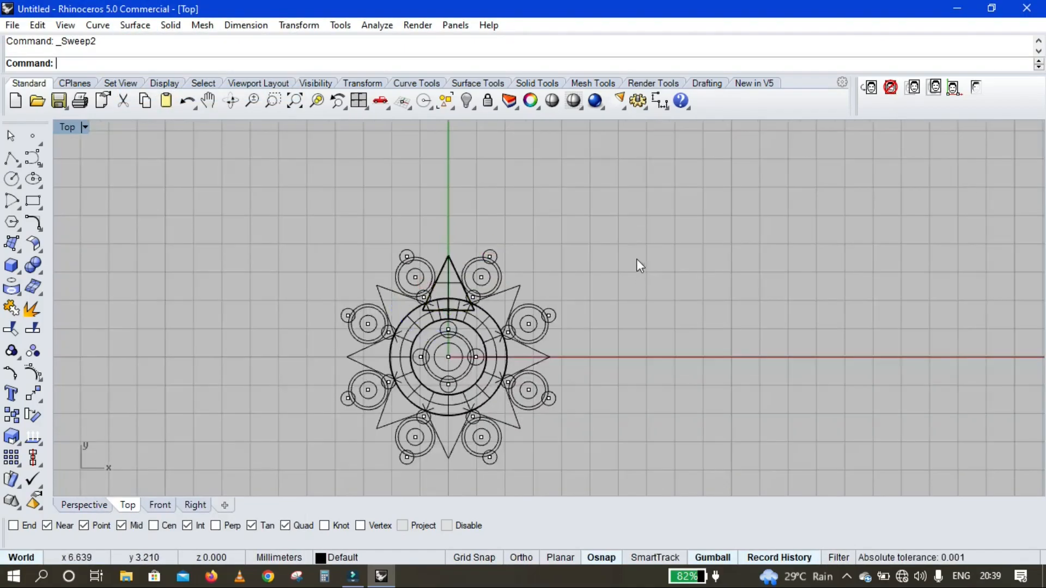
pyautogui.click(552, 100)
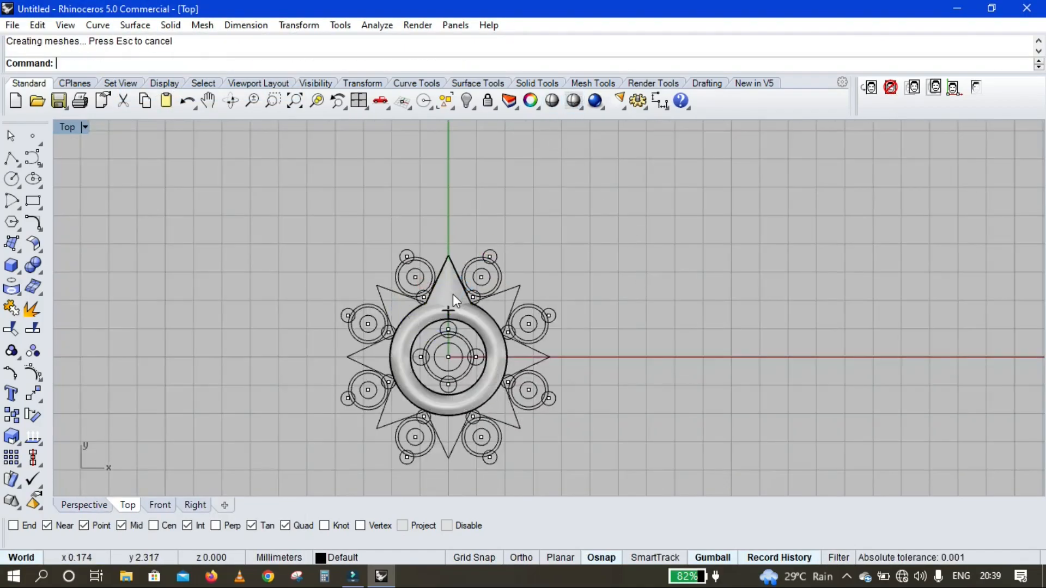
# Polar array the top spike surface around the origin as 8 items over 360 degrees
pyautogui.scroll(14, 453, 296)
pyautogui.click(466, 274)
pyautogui.scroll(-8, 462, 277)
pyautogui.write('AP')
pyautogui.press('Return')
pyautogui.write('0')
pyautogui.press('Return')
pyautogui.press('Return')
pyautogui.press('Return')
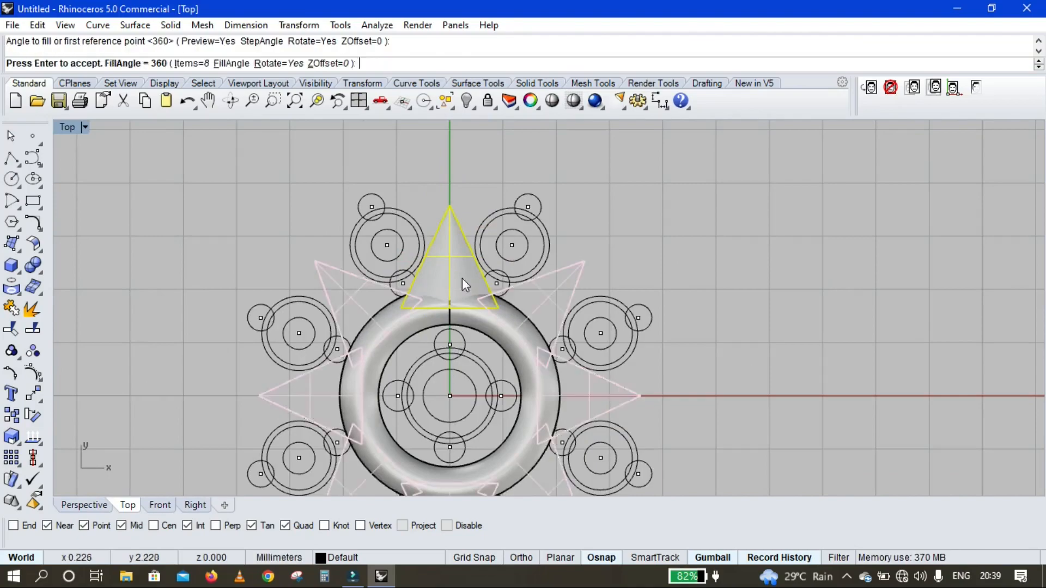
pyautogui.press('Return')
# Shade the Perspective view and raise the ring surface vertically by about 0.2 mm above the spikes
pyautogui.scroll(6, 482, 296)
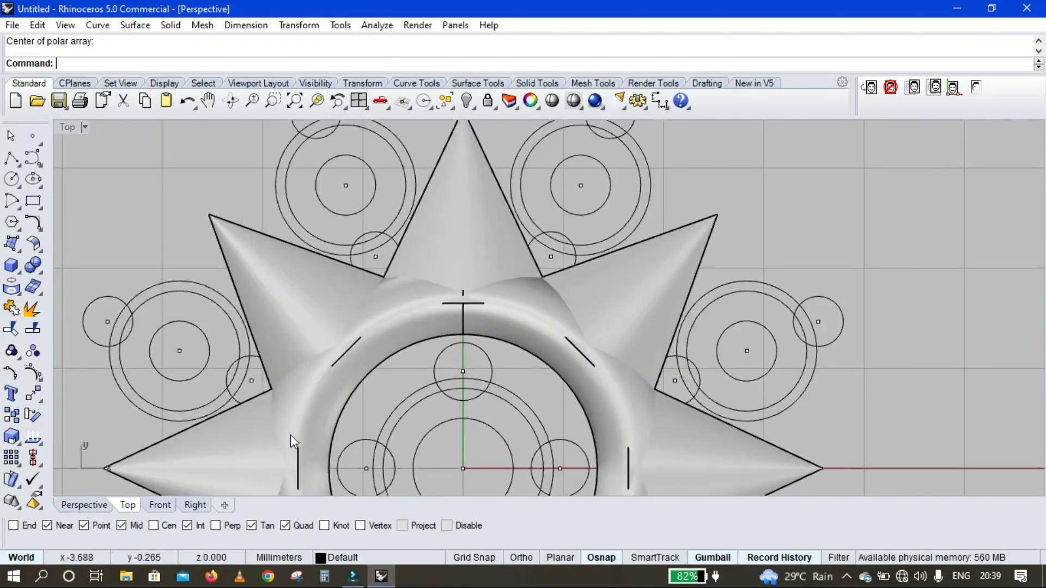
pyautogui.click(574, 100)
pyautogui.click(537, 364)
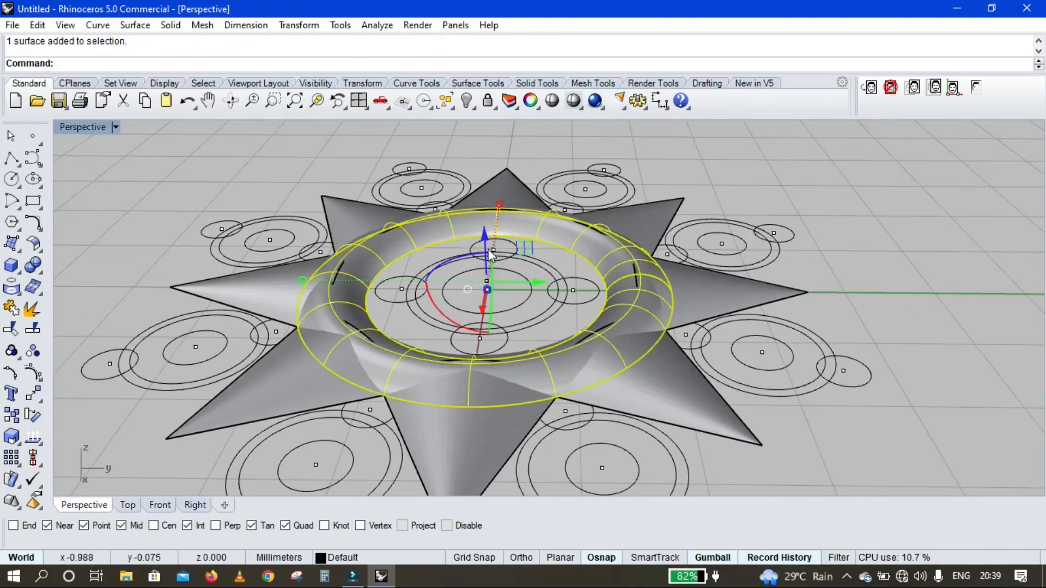
pyautogui.moveTo(485, 242); pyautogui.dragTo(499, 222)
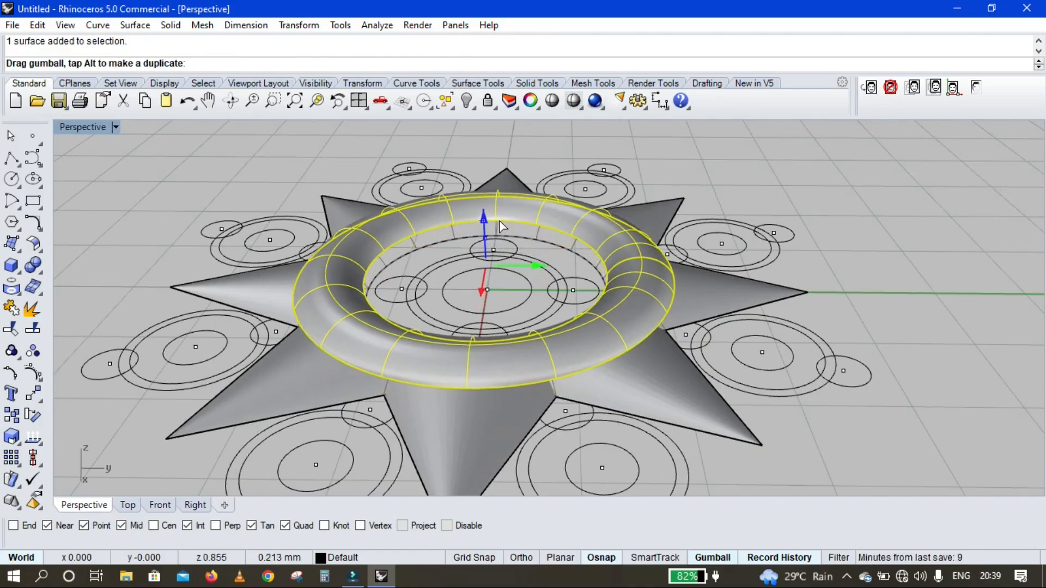
# Ungroup the circles and points of the upper-right outer stone layout in the Top view
pyautogui.click(800, 254)
pyautogui.moveTo(800, 254)
pyautogui.mouseDown(button='right')
pyautogui.moveTo(658, 217)
pyautogui.moveTo(620, 339)
pyautogui.moveTo(703, 343)
pyautogui.mouseUp(button='right')
pyautogui.click(127, 505)
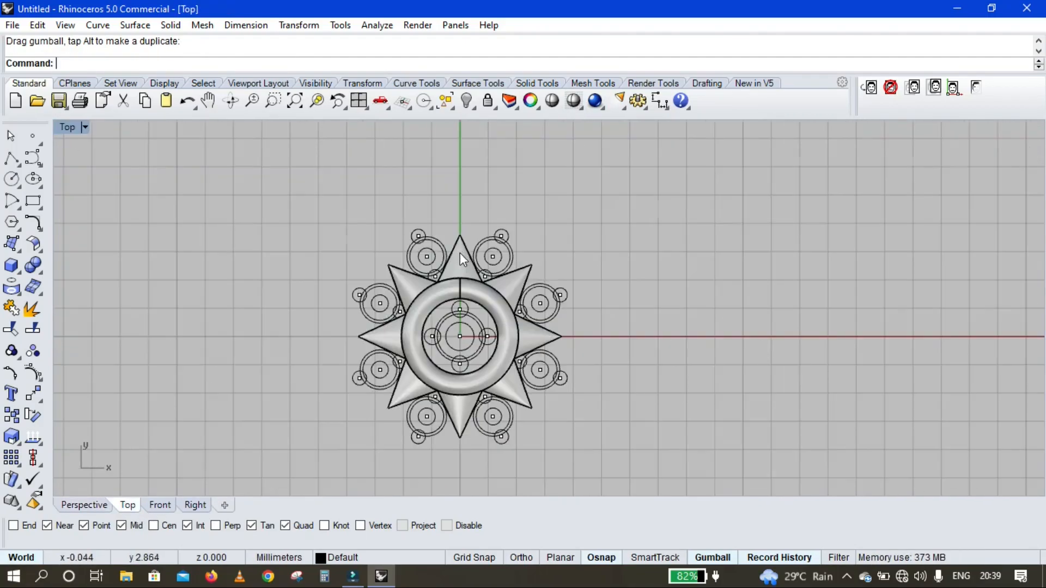
pyautogui.scroll(12, 460, 249)
pyautogui.click(584, 245)
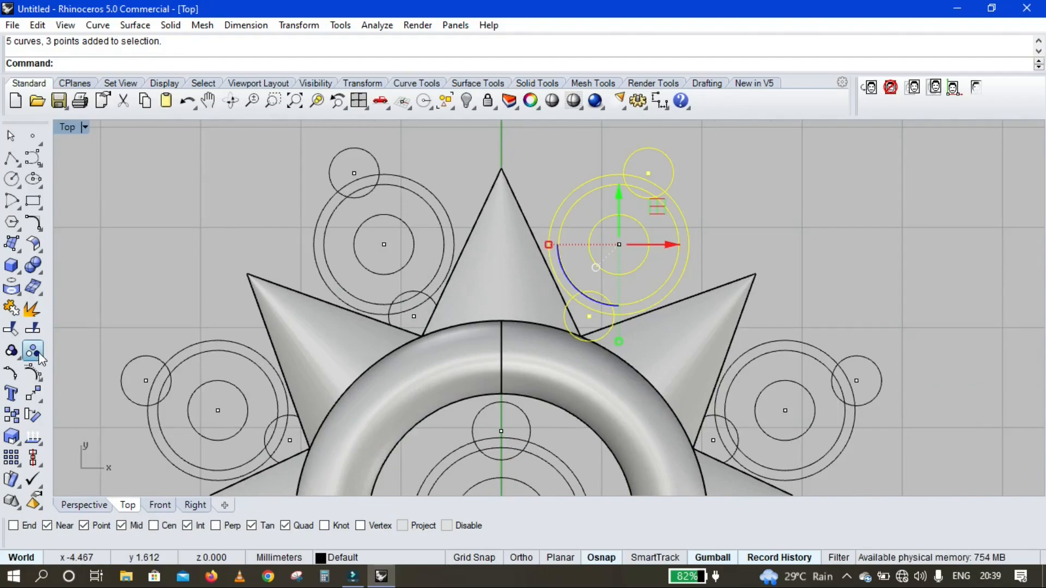
pyautogui.click(39, 358)
# Extrude the upper-right stone's outermost and innermost circles 2 mm into a solid ring
pyautogui.scroll(-5, 236, 218)
pyautogui.click(17, 271)
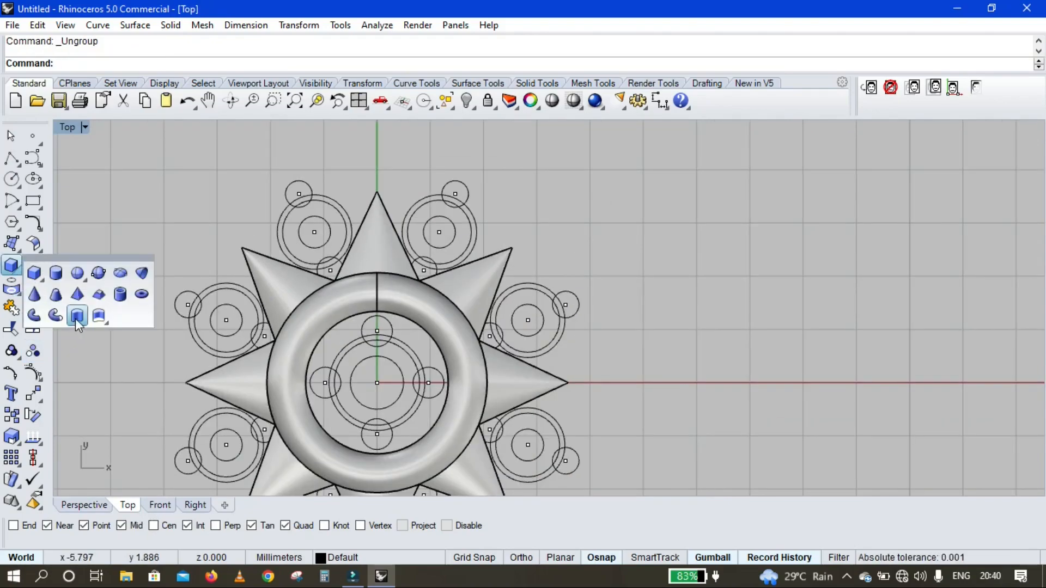
pyautogui.click(77, 317)
pyautogui.scroll(4, 538, 224)
pyautogui.click(409, 232)
pyautogui.click(440, 213)
pyautogui.scroll(-8, 447, 211)
pyautogui.rightClick(446, 211)
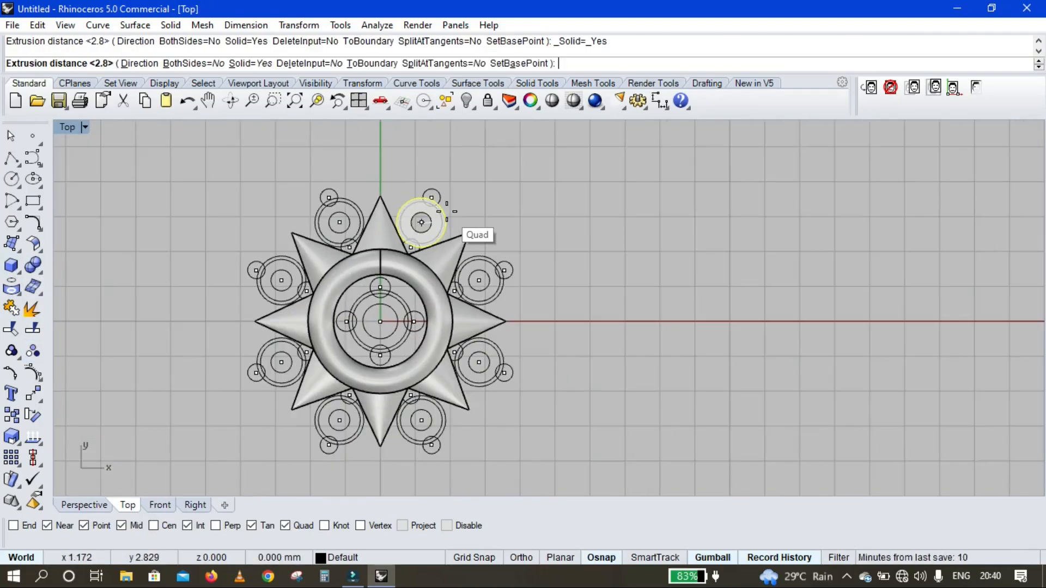
pyautogui.write('2')
pyautogui.press('Return')
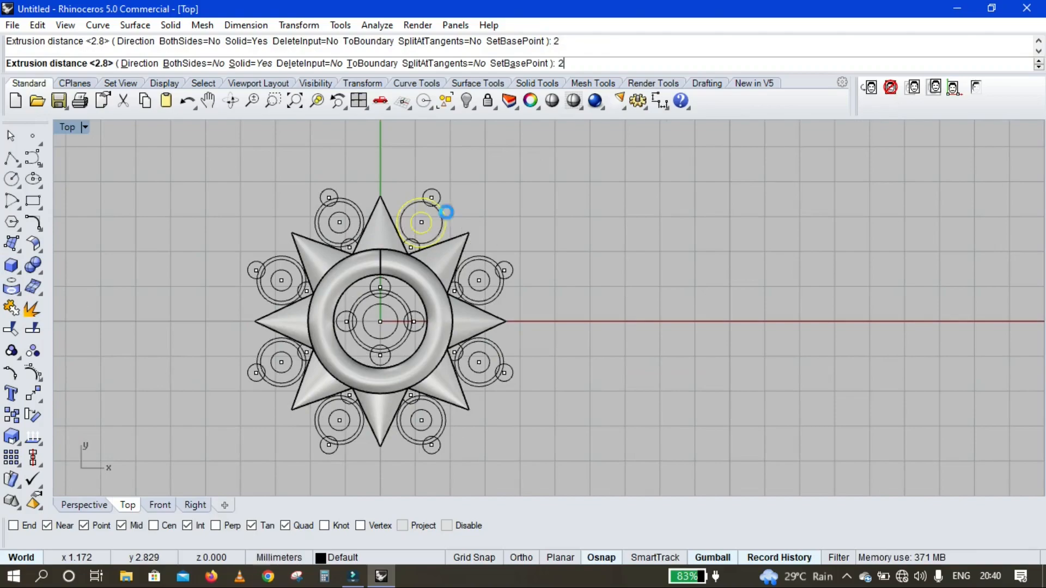
# Extrude the small prong circle at the ring's outer edge into a solid cylinder rising above the ring
pyautogui.scroll(2, 415, 223)
pyautogui.rightClick(439, 203)
pyautogui.click(444, 197)
pyautogui.rightClick(450, 194)
pyautogui.write('2')
pyautogui.press('Return')
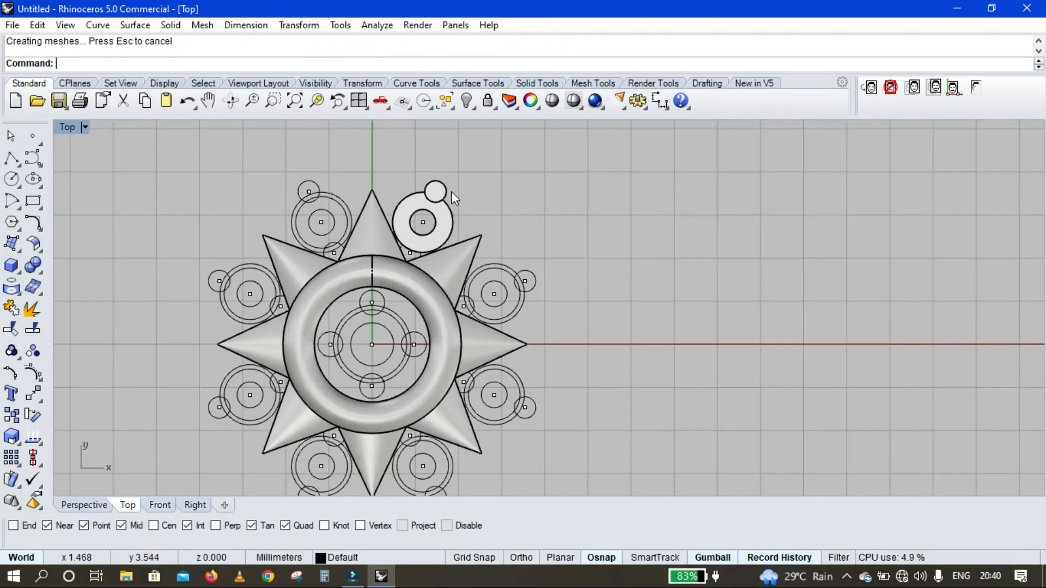
# Chamfer the upper inner edge of the stone ring with a distance of 0.3
pyautogui.click(39, 272)
pyautogui.click(163, 296)
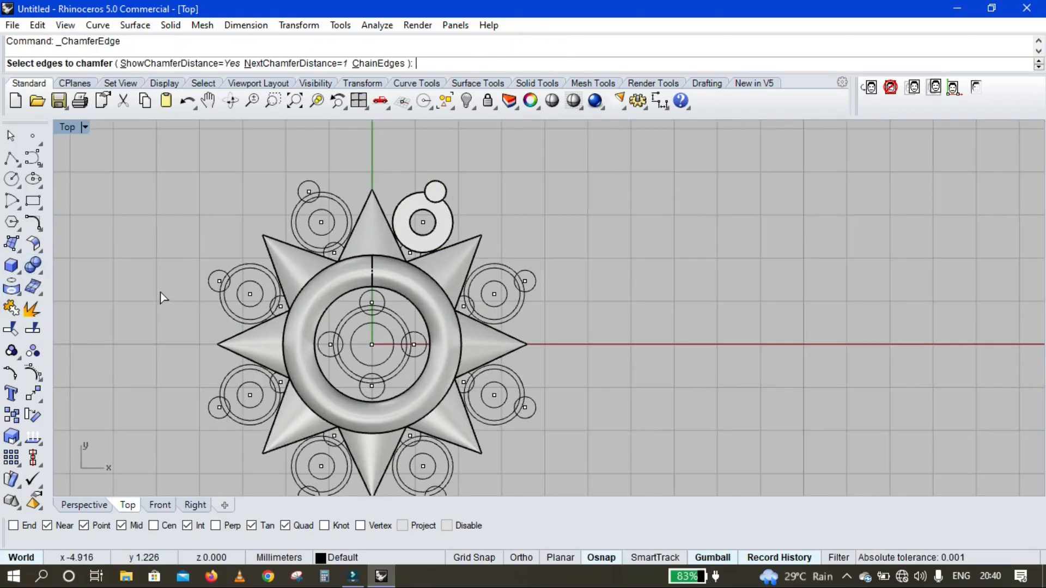
pyautogui.write('.3')
pyautogui.press('Return')
pyautogui.rightClick(437, 209)
pyautogui.rightClick(438, 209)
# Fillet the top edge of the prong cylinder with a radius of 0.2 to dome it
pyautogui.click(40, 271)
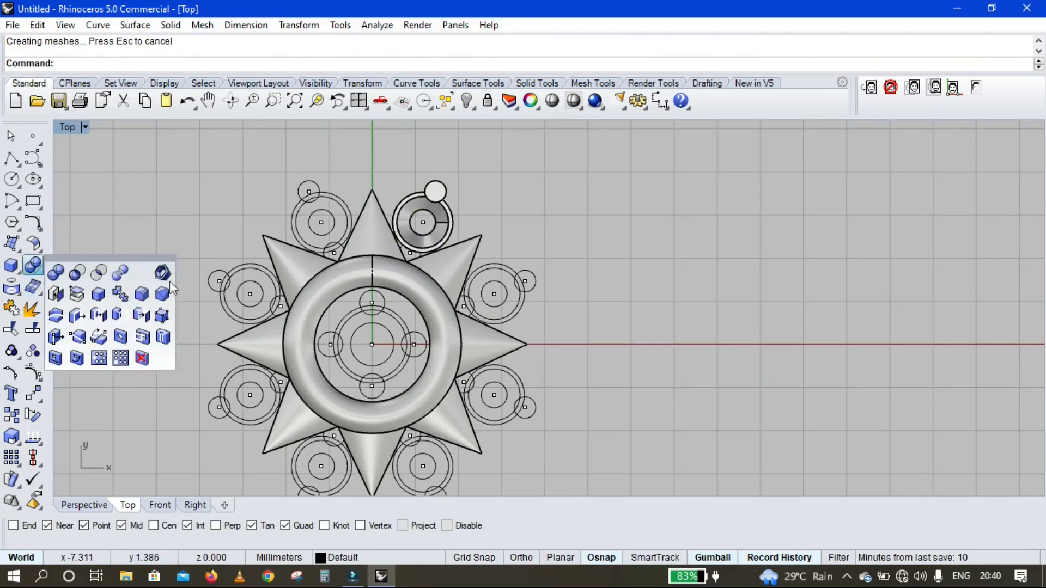
pyautogui.click(142, 294)
pyautogui.scroll(8, 464, 191)
pyautogui.write('.2')
pyautogui.press('Return')
pyautogui.click(397, 167)
pyautogui.rightClick(398, 167)
pyautogui.rightClick(397, 168)
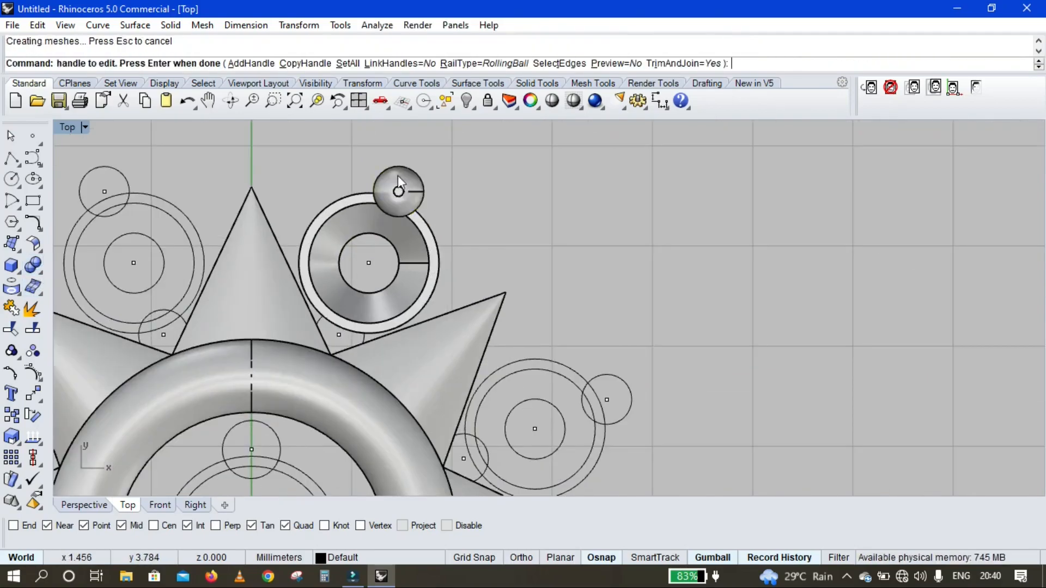
# Polar array the domed prong around the stone ring's centre as 2 items over 360 degrees
pyautogui.click(397, 187)
pyautogui.write('a')
pyautogui.press('Return')
pyautogui.click(369, 263)
pyautogui.write('2')
pyautogui.press('Return')
pyautogui.press('Return')
pyautogui.press('Return')
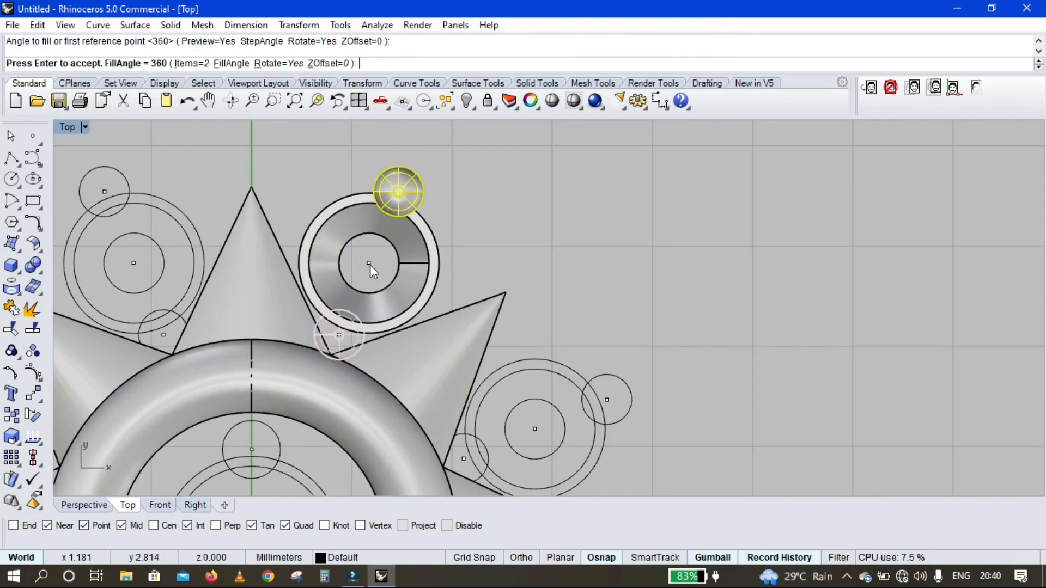
# Polar array the stone ring with its two prongs around the origin as 8 items over 360 degrees
pyautogui.keyDown('shift'); pyautogui.click(360, 335); pyautogui.keyUp('shift')
pyautogui.keyDown('shift'); pyautogui.click(408, 307); pyautogui.keyUp('shift')
pyautogui.press('Return')
pyautogui.write('0')
pyautogui.press('Return')
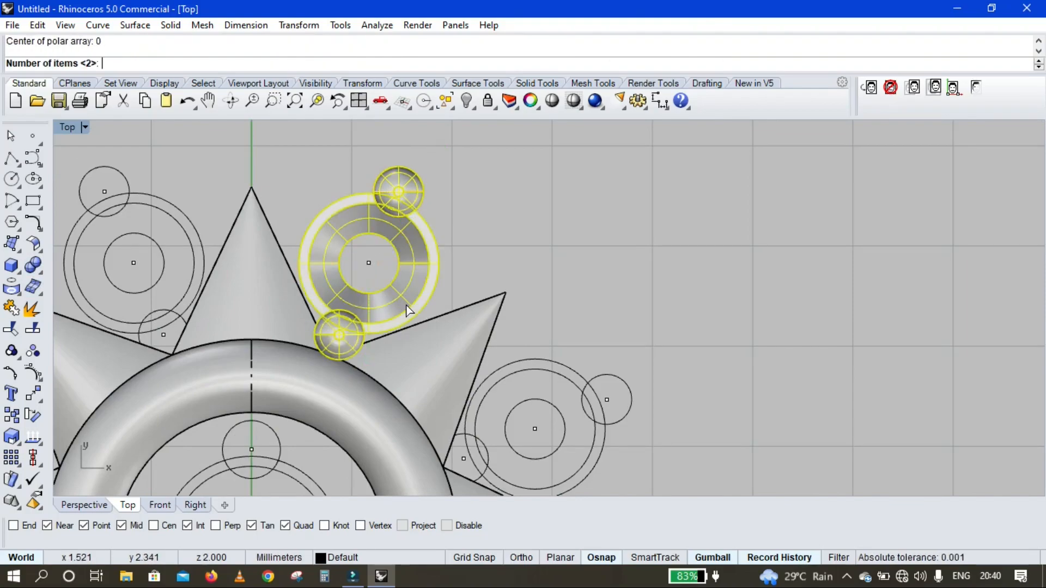
pyautogui.write('8')
pyautogui.press('Return')
pyautogui.press('Return')
pyautogui.press('Return')
# Extrude the top spike surface by -2 as a solid and delete its original surface
pyautogui.scroll(-8, 465, 310)
pyautogui.click(602, 261)
pyautogui.click(381, 299)
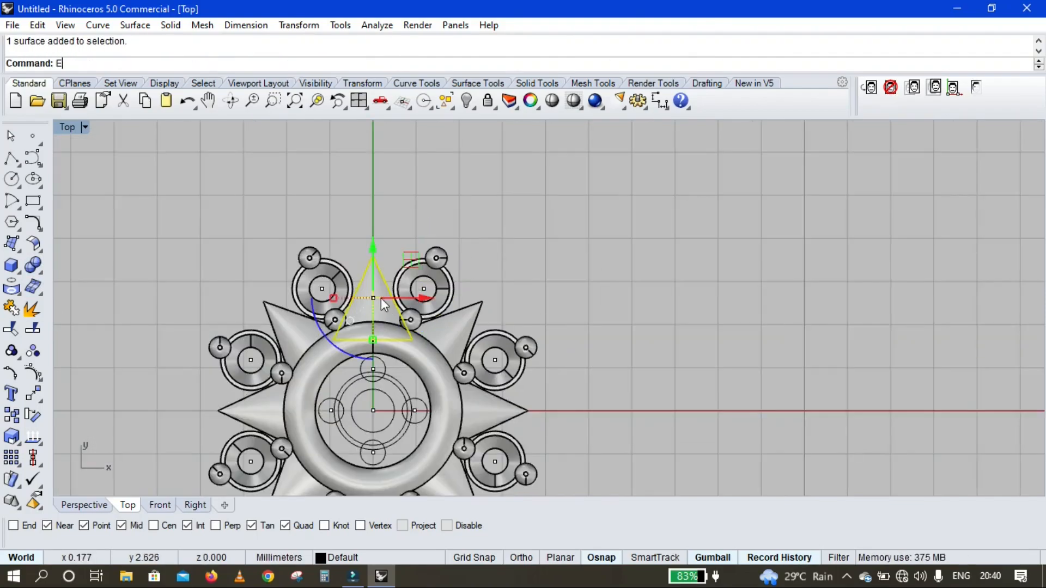
pyautogui.press('Escape')
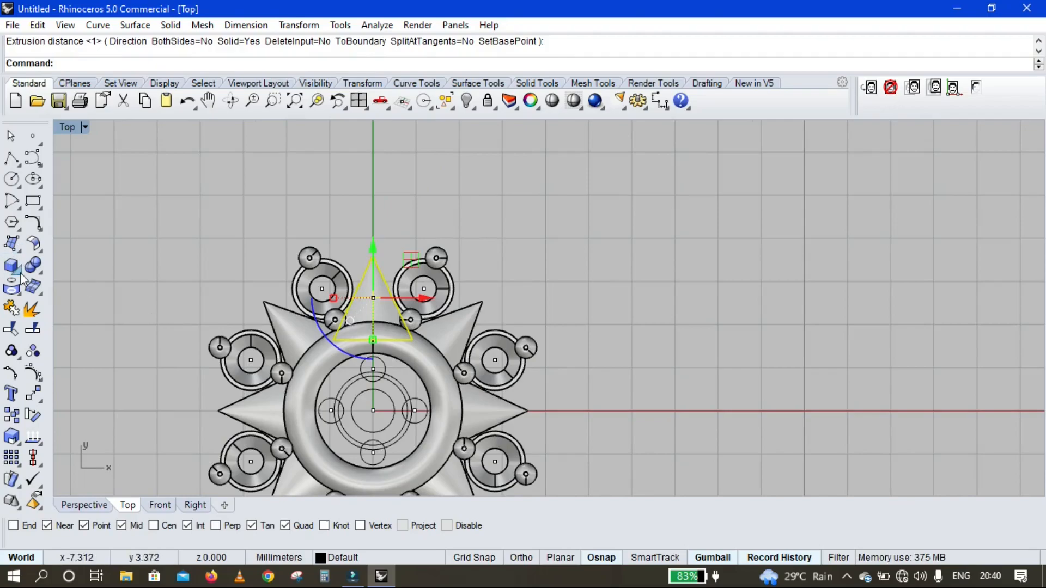
pyautogui.click(20, 273)
pyautogui.click(121, 297)
pyautogui.write('-2')
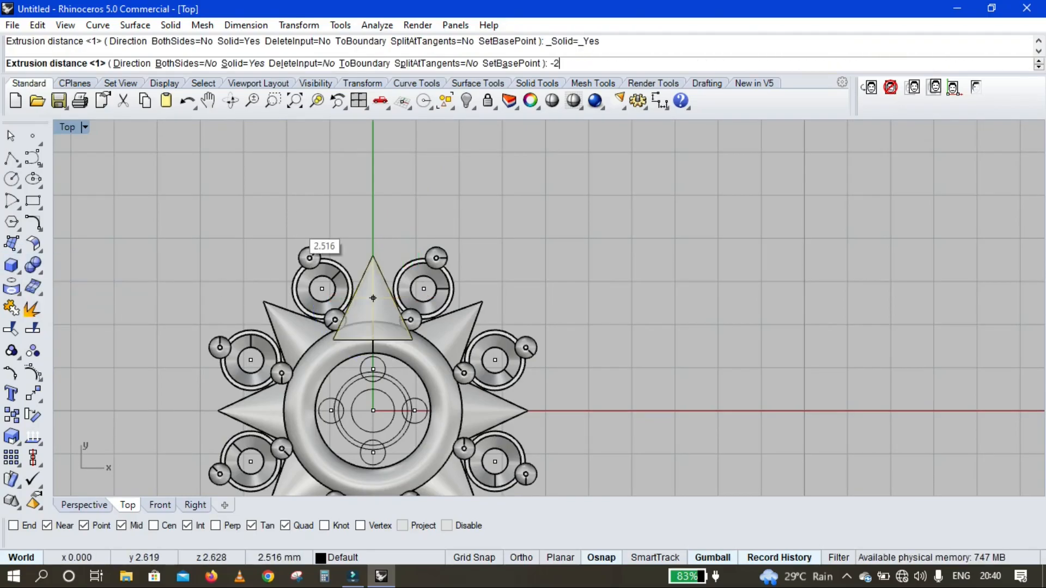
pyautogui.press('Return')
pyautogui.press('Delete')
# Polar array the solid top spike around the origin as 8 items over 360 degrees
pyautogui.click(85, 505)
pyautogui.moveTo(505, 312); pyautogui.dragTo(603, 345, button='right')
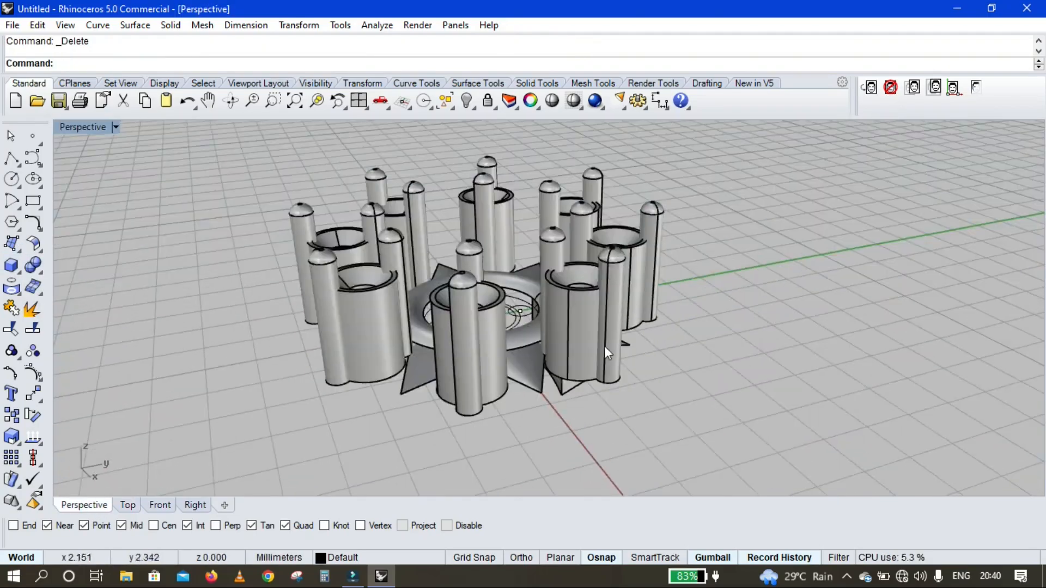
pyautogui.click(125, 508)
pyautogui.click(362, 293)
pyautogui.write('AA')
pyautogui.press('Return')
pyautogui.write('0')
pyautogui.press('Return')
pyautogui.press('Return')
pyautogui.press('Return')
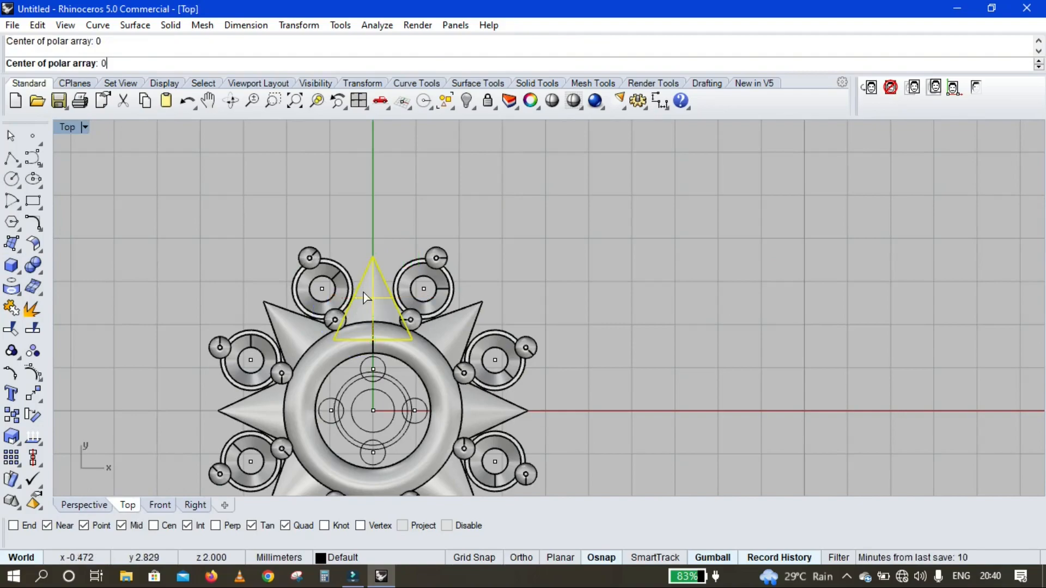
pyautogui.press('Return')
# Try to delete all single surfaces in the model, including the domed ring surface
pyautogui.scroll(-10, 469, 136)
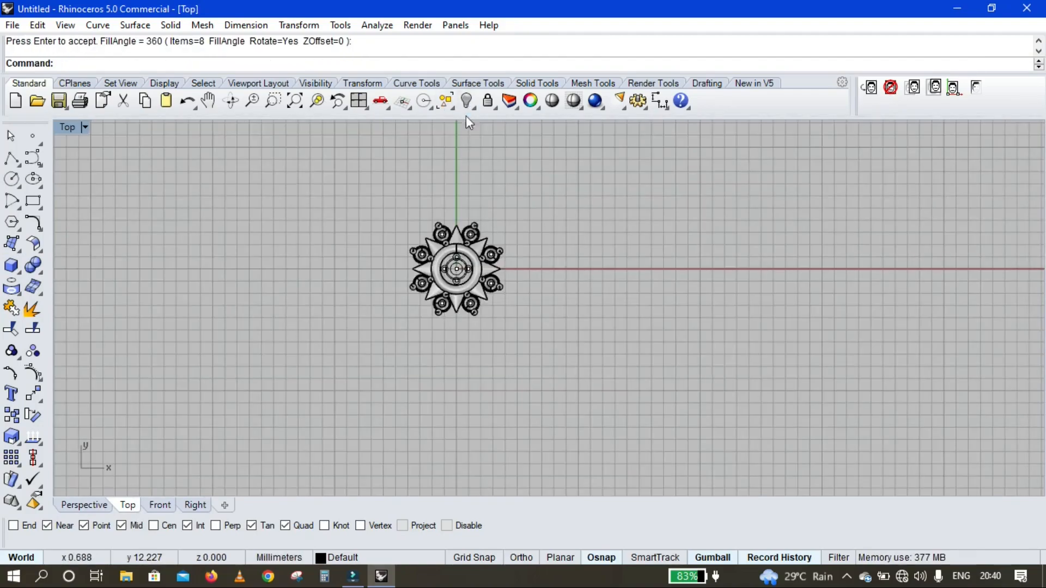
pyautogui.click(450, 106)
pyautogui.click(491, 193)
pyautogui.press('Delete')
pyautogui.scroll(4, 490, 263)
pyautogui.scroll(3, 491, 267)
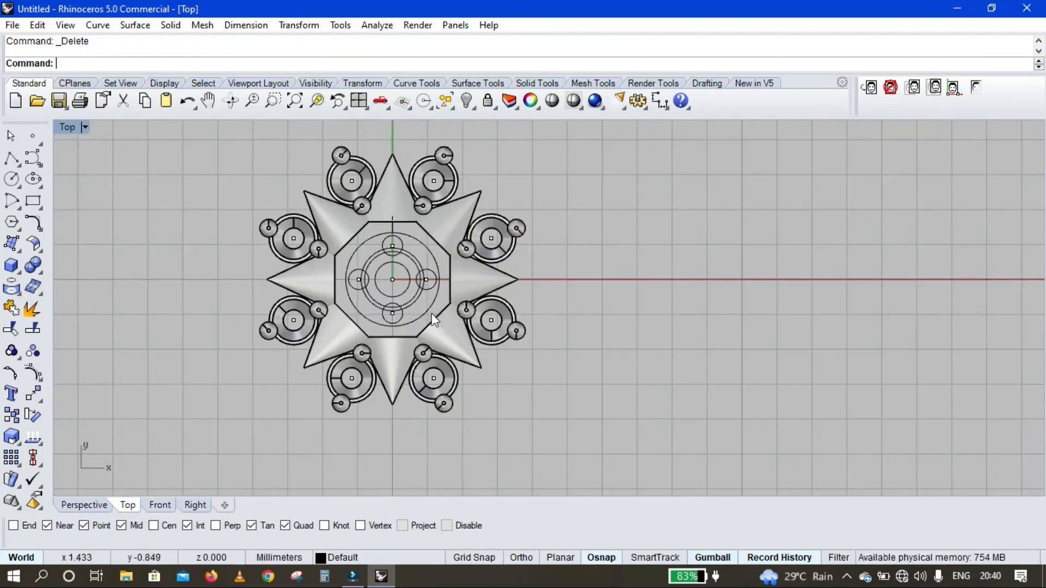
pyautogui.hotkey('ctrl', 'z')
# Extrude the domed ring surface by -2 as a solid and delete its original surface
pyautogui.scroll(6, 431, 240)
pyautogui.click(425, 235)
pyautogui.rightClick(425, 234)
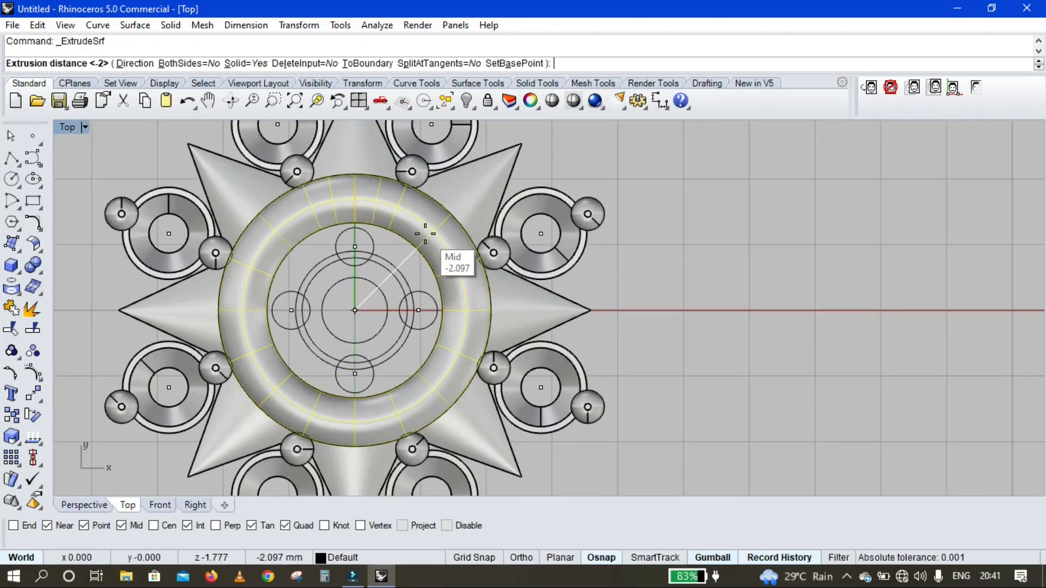
pyautogui.press('Return')
pyautogui.press('Delete')
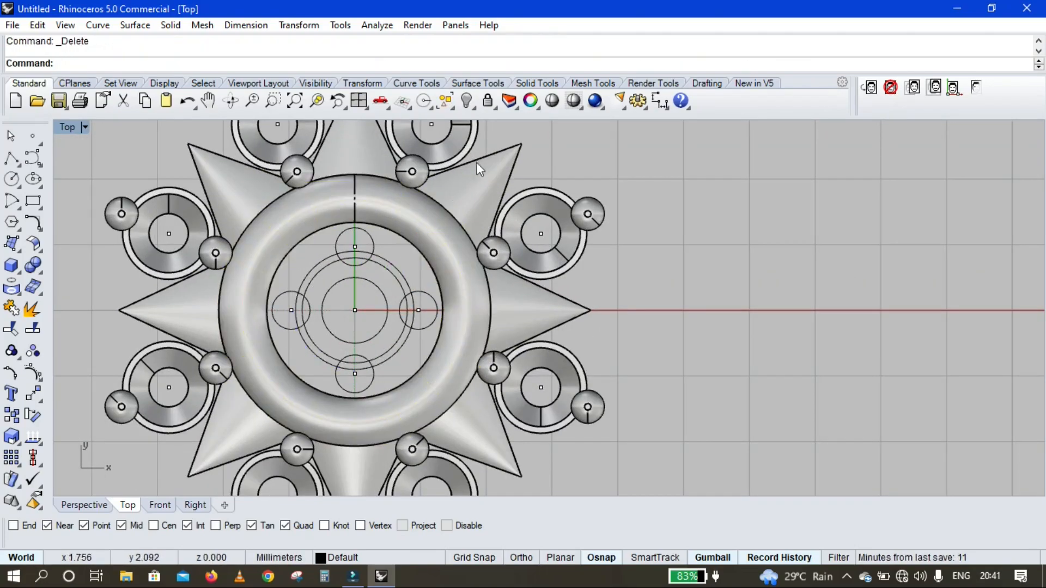
# Select all leftover single surfaces in the model and delete them
pyautogui.click(448, 104)
pyautogui.click(505, 200)
pyautogui.scroll(-8, 536, 285)
pyautogui.press('Delete')
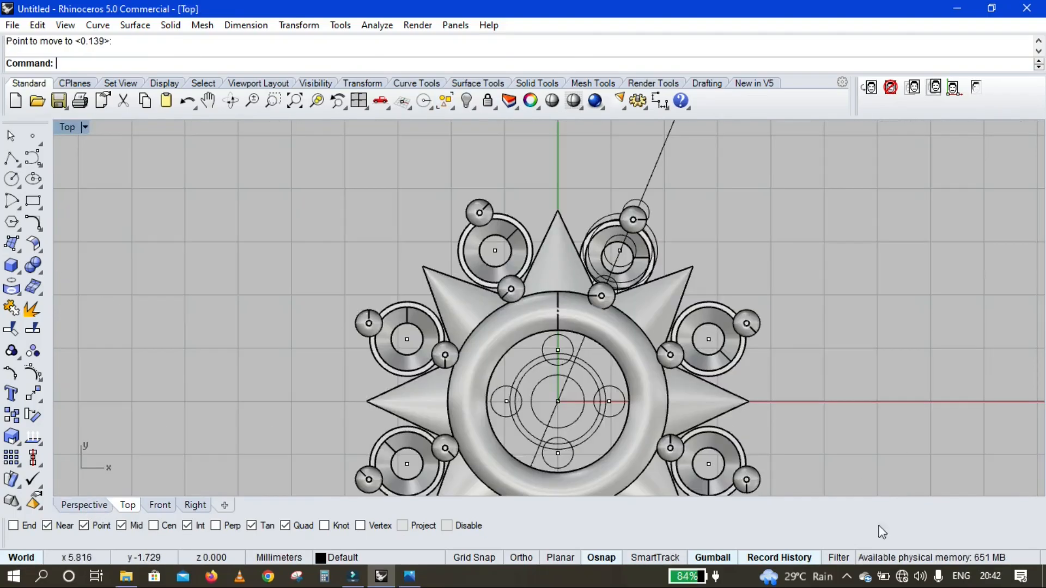
# Delete the arrayed copies of the stone ring and prongs, keeping only the upper-right set
pyautogui.scroll(8, 623, 243)
pyautogui.click(86, 505)
pyautogui.moveTo(539, 385); pyautogui.dragTo(508, 406, button='right')
pyautogui.scroll(5, 508, 407)
pyautogui.click(128, 505)
pyautogui.scroll(-8, 465, 227)
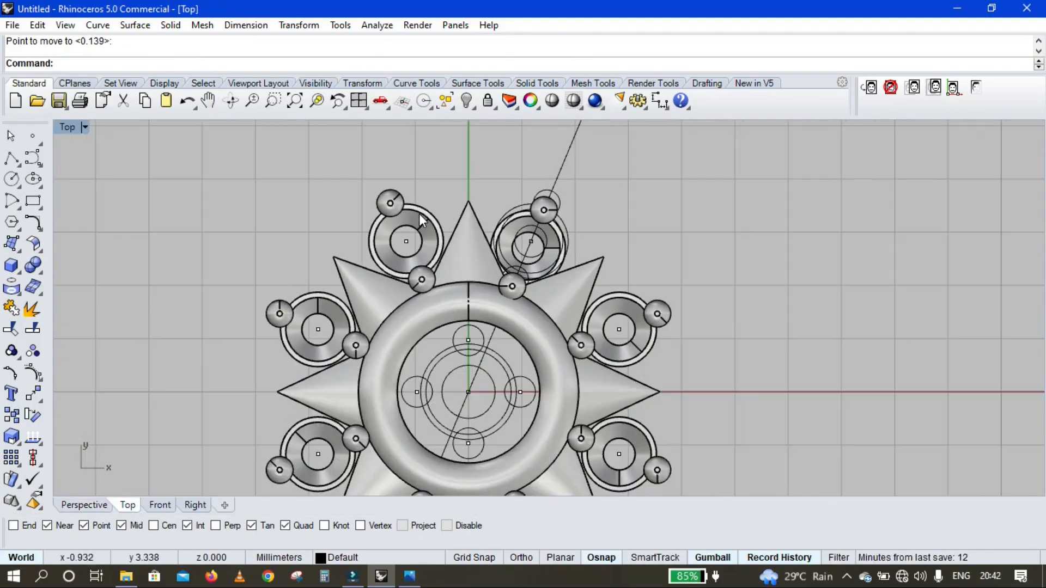
pyautogui.click(546, 233)
pyautogui.click(416, 198)
pyautogui.click(414, 209)
pyautogui.scroll(-8, 423, 169)
pyautogui.press('Delete')
pyautogui.click(386, 243)
pyautogui.press('Delete')
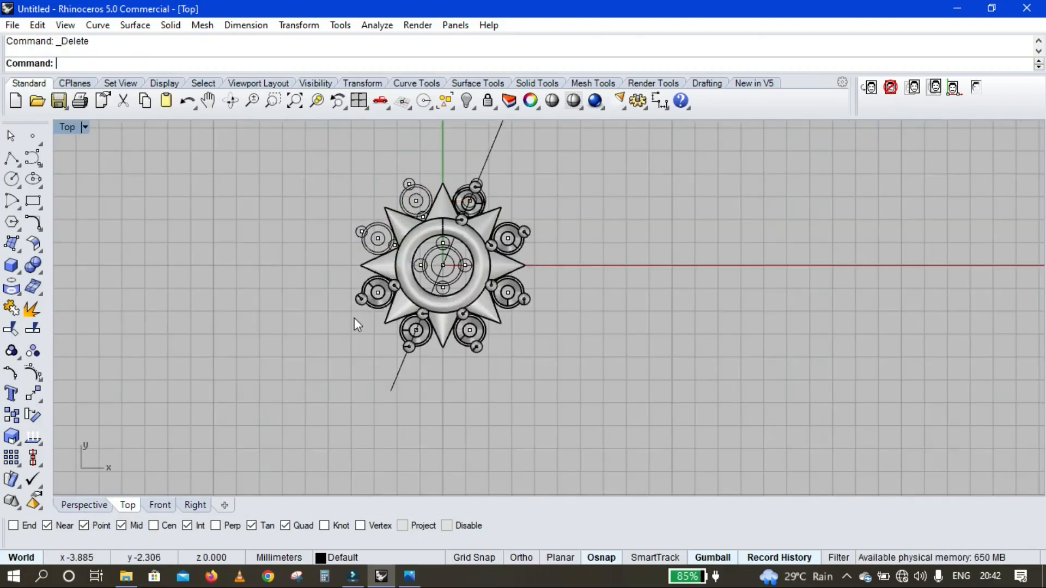
pyautogui.scroll(4, 477, 191)
# Move the upper-right stone ring and its two prongs vertically in the Right view to sit level with the spikes
pyautogui.click(474, 187)
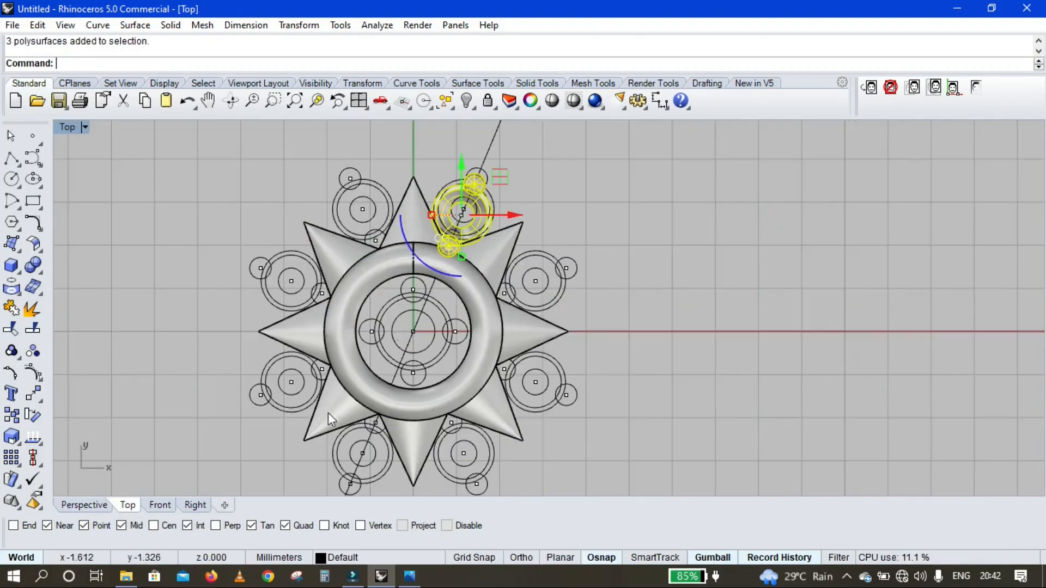
pyautogui.click(195, 505)
pyautogui.moveTo(649, 289); pyautogui.dragTo(662, 270)
pyautogui.click(568, 293)
pyautogui.scroll(6, 566, 293)
pyautogui.moveTo(494, 342); pyautogui.dragTo(494, 338)
pyautogui.click(502, 212)
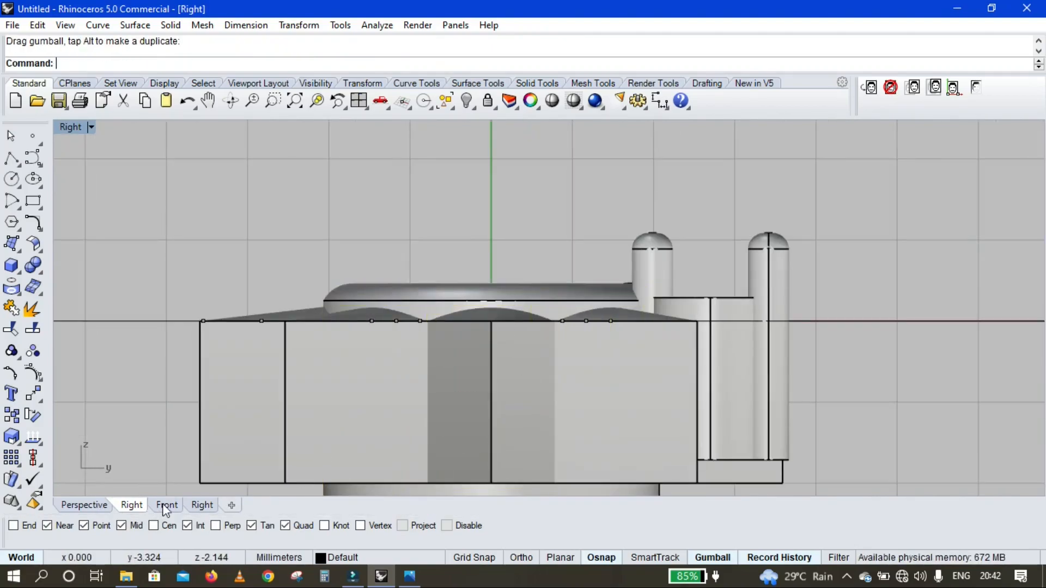
# Restore the switched viewport to the world Top view and inspect the upper-right setting in Perspective
pyautogui.hotkey('ctrl', 'F1')
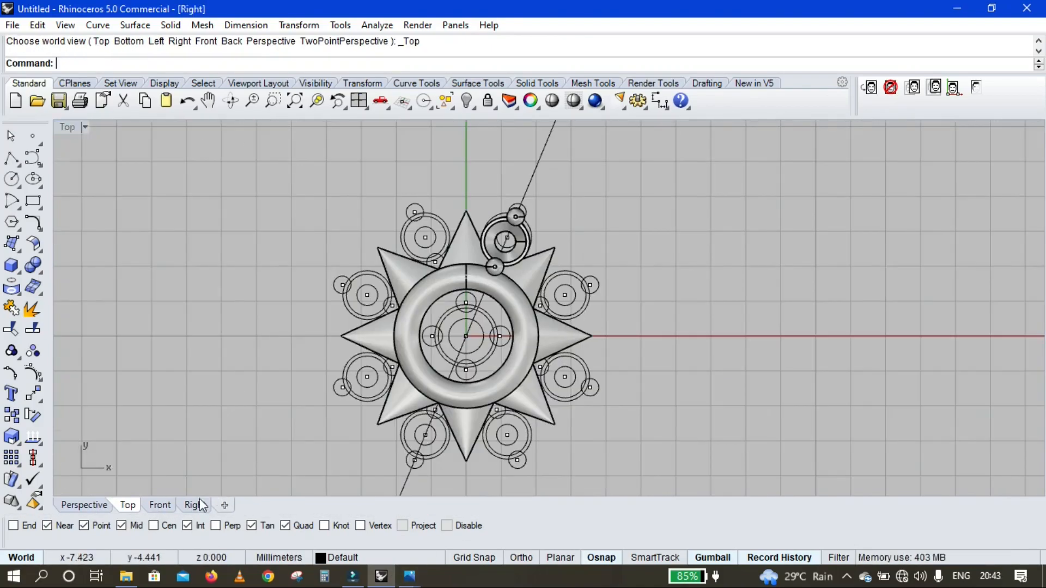
pyautogui.click(196, 505)
pyautogui.moveTo(463, 407); pyautogui.dragTo(604, 254, button='right')
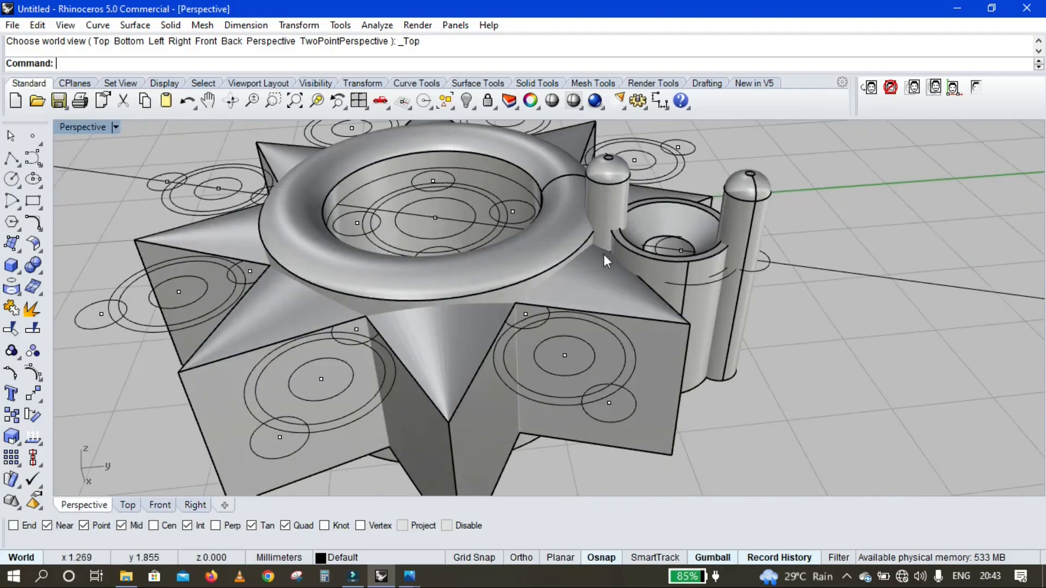
# Adjust the upper-right stone ring's position with the gumball so it sits lower between its prongs
pyautogui.scroll(5, 603, 254)
pyautogui.click(665, 257)
pyautogui.moveTo(665, 258); pyautogui.dragTo(677, 293)
pyautogui.moveTo(932, 217); pyautogui.dragTo(619, 305, button='right')
pyautogui.moveTo(629, 253); pyautogui.dragTo(664, 271)
pyautogui.click(797, 314)
pyautogui.click(516, 201)
pyautogui.moveTo(487, 251); pyautogui.dragTo(494, 262)
pyautogui.press('Escape')
# Return to the Top view and select all curves in the model with SelCrv
pyautogui.moveTo(494, 263); pyautogui.dragTo(675, 329, button='right')
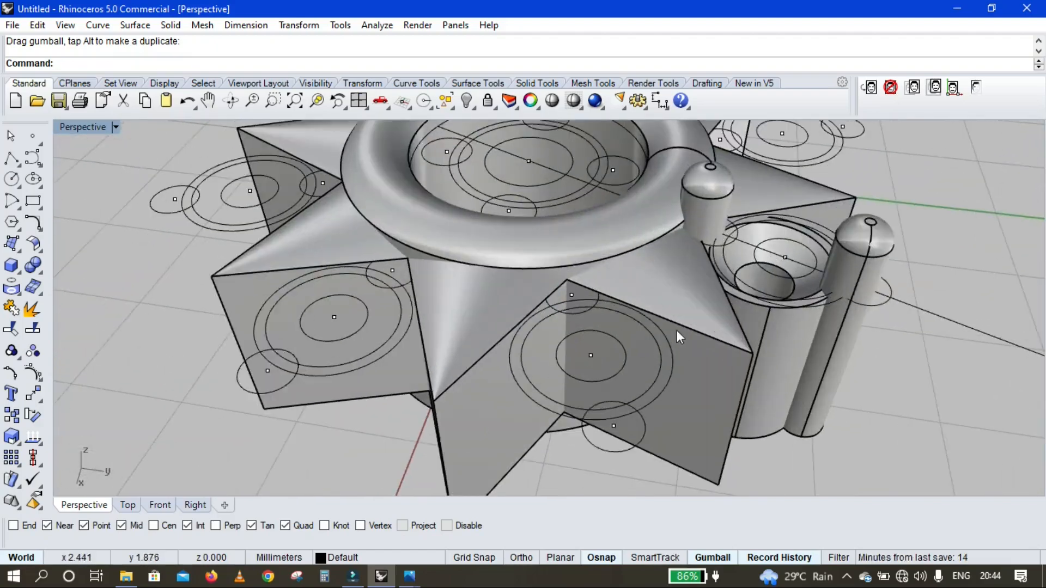
pyautogui.scroll(3, 676, 329)
pyautogui.click(655, 322)
pyautogui.click(130, 505)
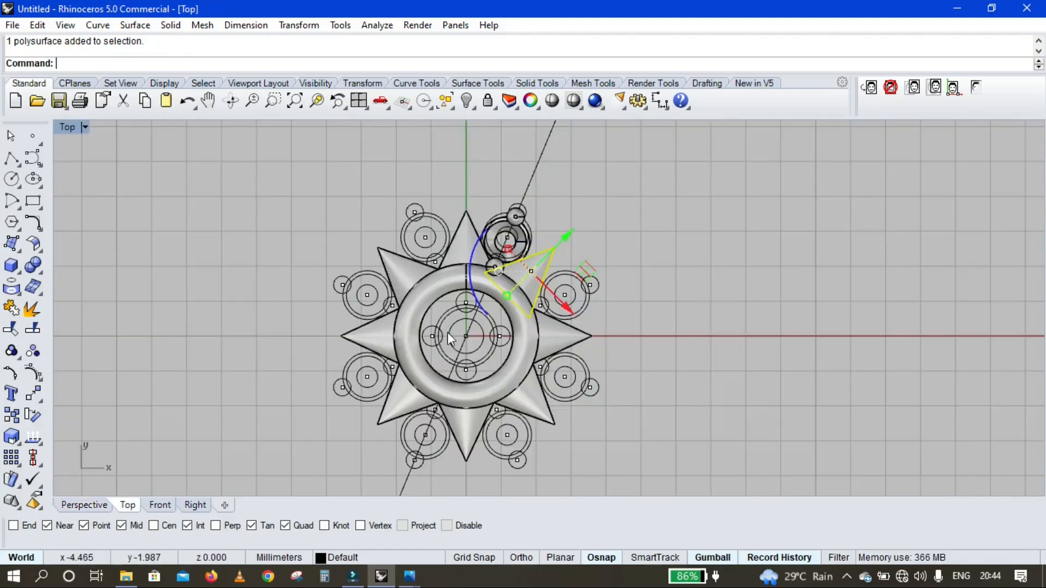
pyautogui.click(626, 224)
pyautogui.scroll(3, 515, 225)
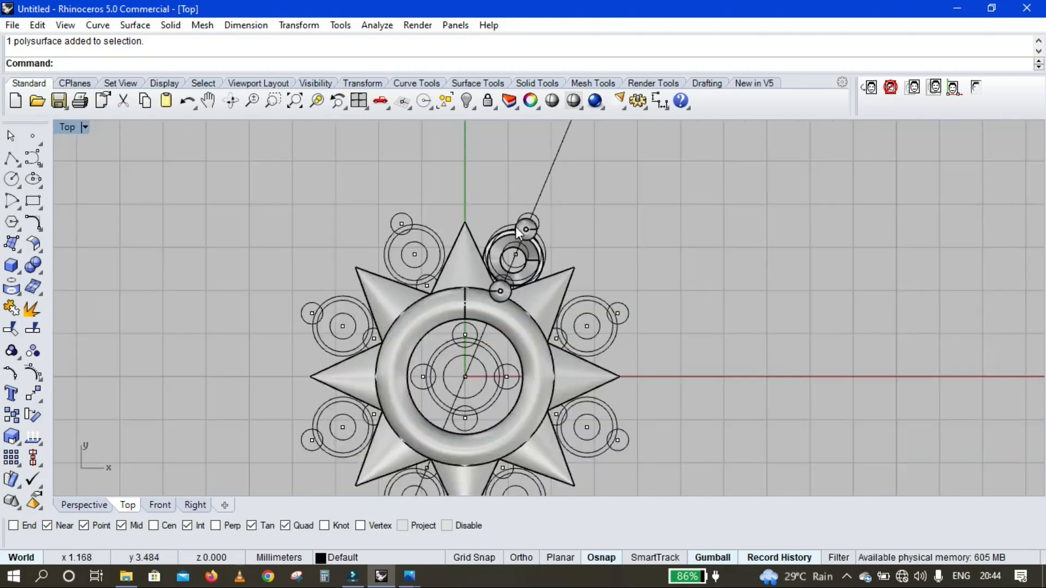
pyautogui.write('SelCrv')
pyautogui.press('Return')
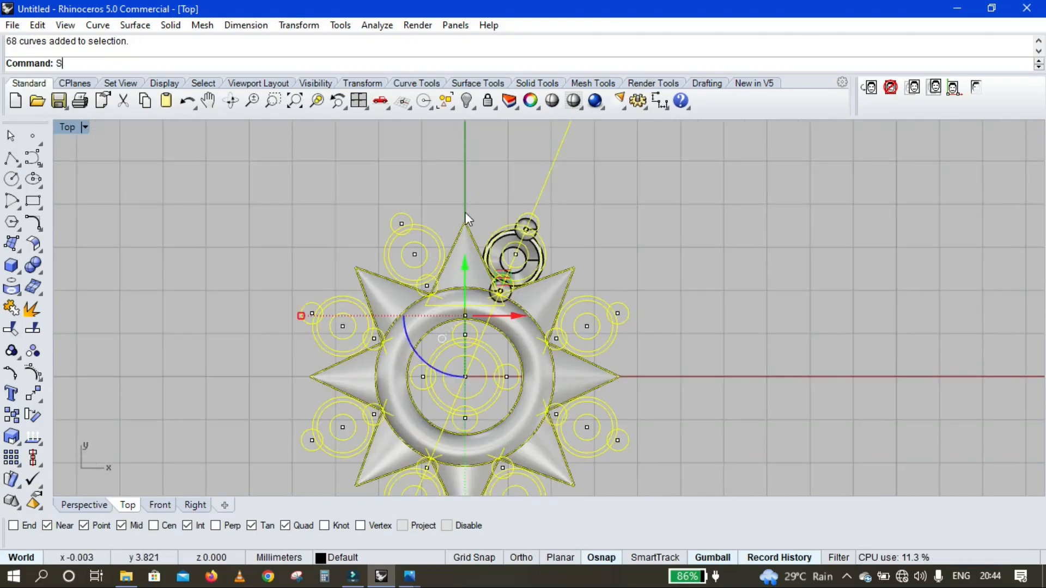
# Add all points to the curve selection, exclude the long diagonal line, and hide the selected objects
pyautogui.write('l')
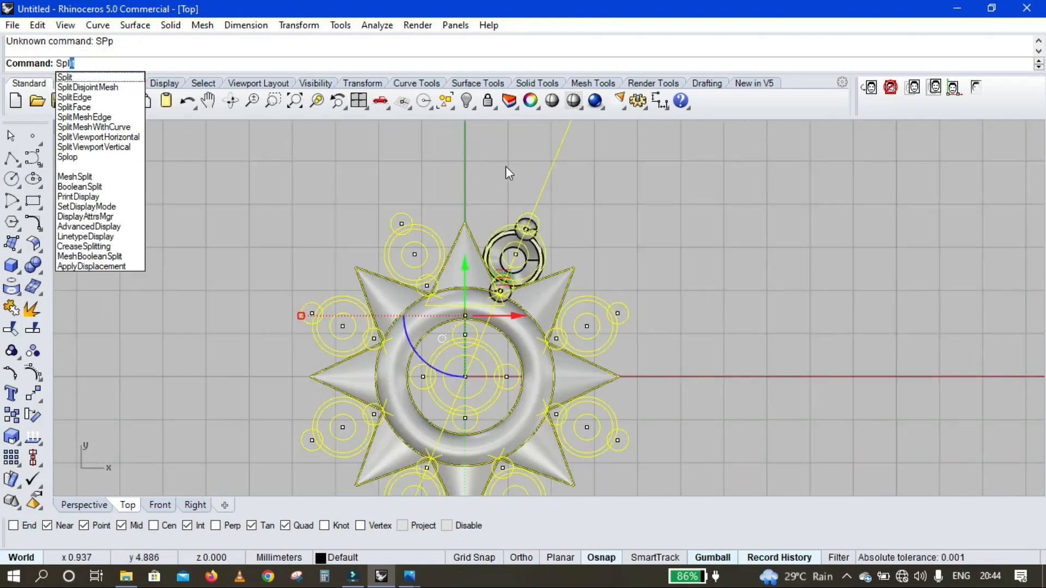
pyautogui.press('BackSpace')
pyautogui.press('BackSpace')
pyautogui.press('BackSpace')
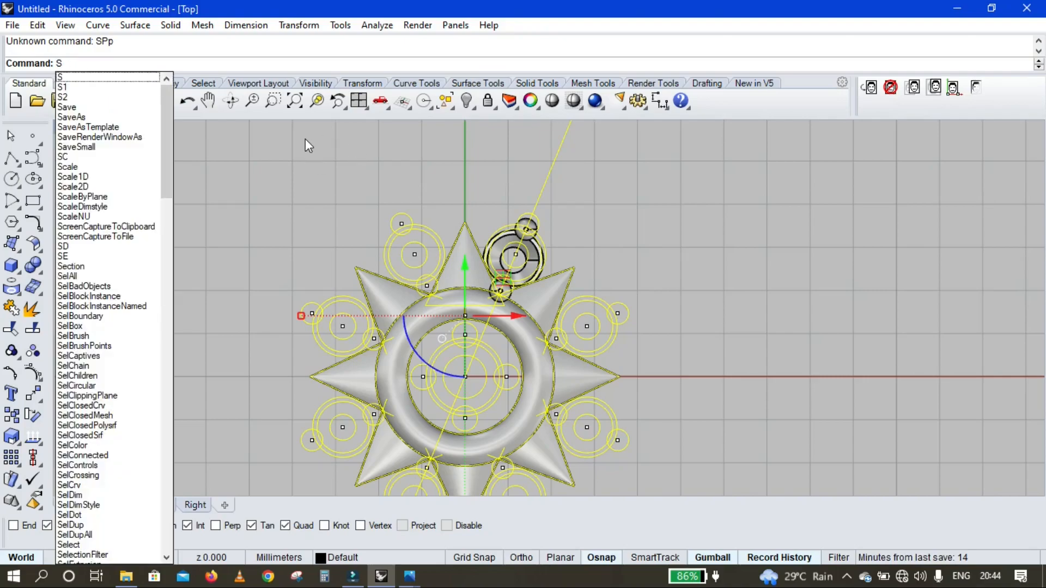
pyautogui.write('lp')
pyautogui.click(76, 87)
pyautogui.scroll(-3, 327, 174)
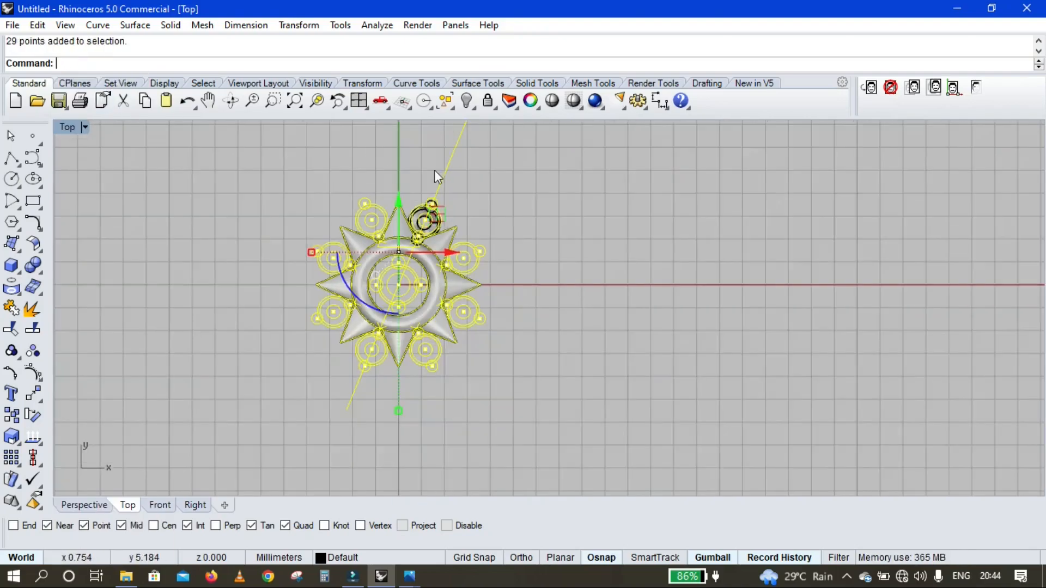
pyautogui.keyDown('ctrl'); pyautogui.moveTo(541, 150); pyautogui.dragTo(442, 177); pyautogui.keyUp('ctrl')
pyautogui.hotkey('ctrl', 'h')
pyautogui.scroll(5, 420, 249)
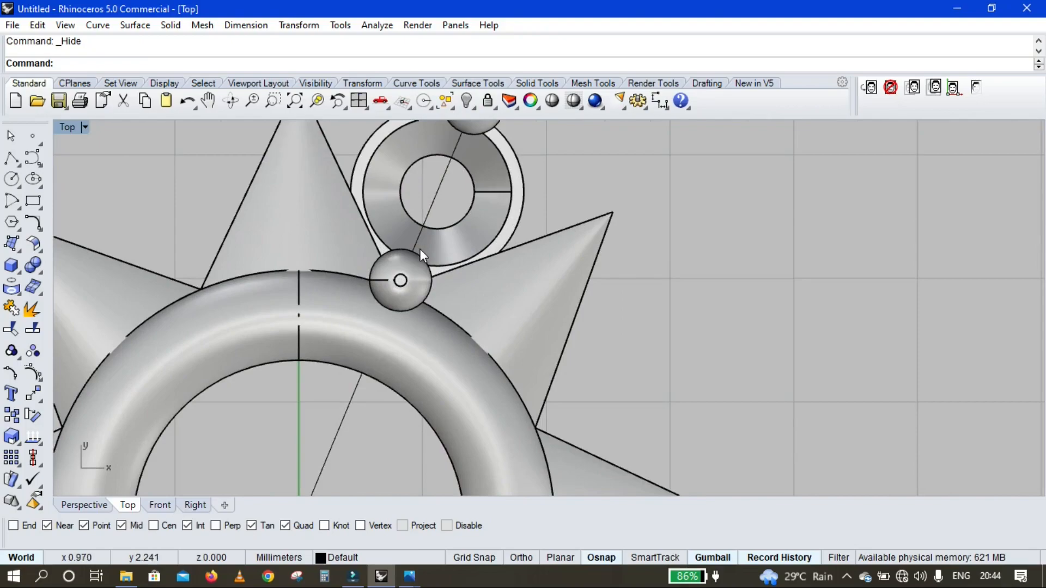
# Select the upper-right stone ring with its prongs and raise it slightly with the gumball in the Right view
pyautogui.scroll(-2, 420, 250)
pyautogui.click(448, 246)
pyautogui.scroll(2, 452, 229)
pyautogui.click(195, 499)
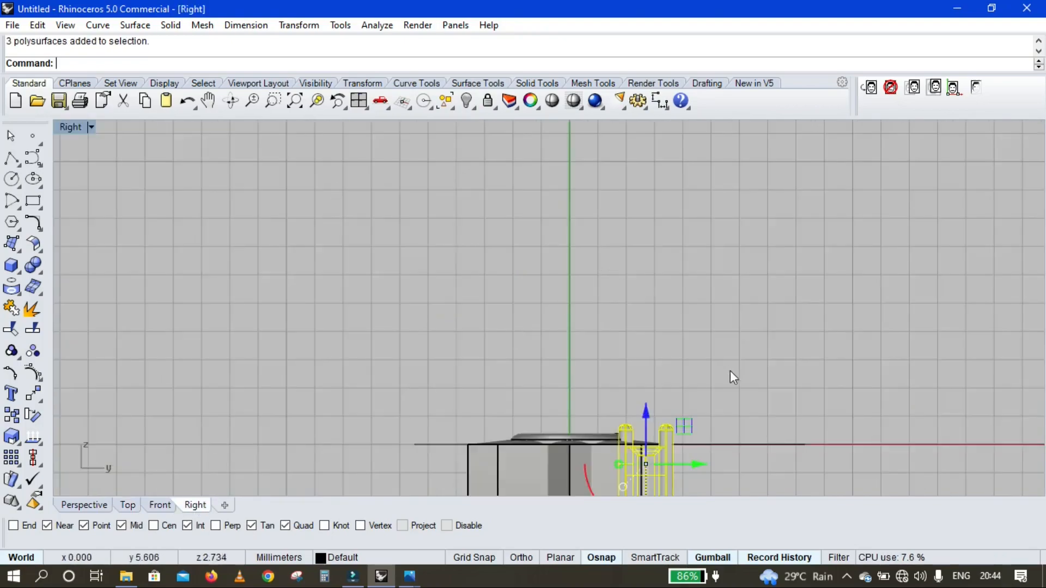
pyautogui.scroll(5, 697, 382)
pyautogui.moveTo(579, 311); pyautogui.dragTo(602, 284)
pyautogui.scroll(-3, 547, 256)
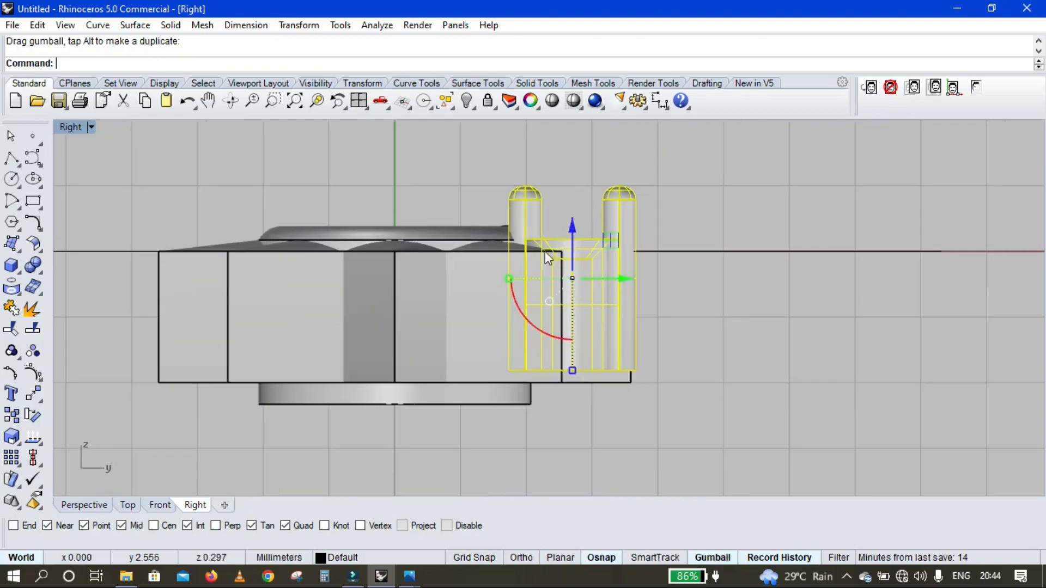
# Polar-array the stone setting around the origin in the Top view with 8 items over 360 degrees
pyautogui.click(129, 505)
pyautogui.rightClick(495, 289)
pyautogui.write('0')
pyautogui.press('Return')
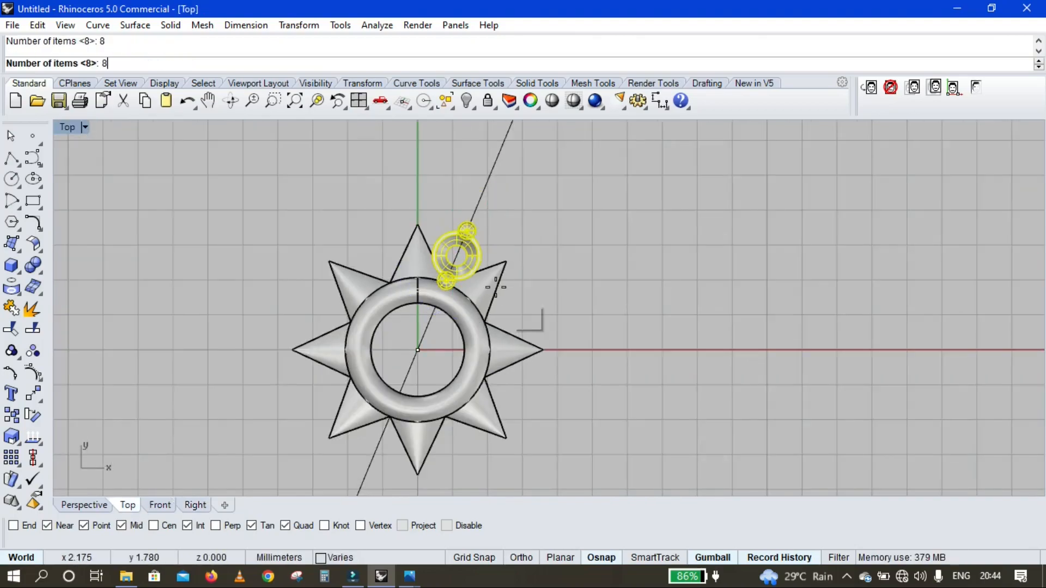
pyautogui.press('Return')
pyautogui.press('Return')
pyautogui.press('Return')
pyautogui.click(84, 505)
pyautogui.moveTo(402, 352); pyautogui.dragTo(598, 366, button='right')
# Rotate the original setting by about 353.5 degrees around its inner top edge in the Right view, tilting it outward
pyautogui.click(195, 505)
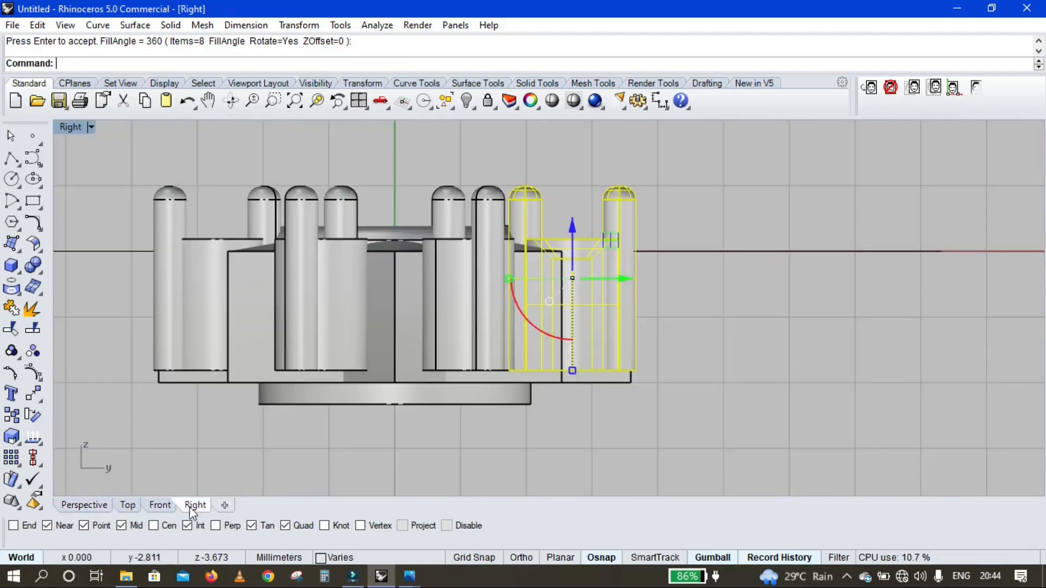
pyautogui.scroll(5, 537, 283)
pyautogui.write('rotate')
pyautogui.press('Return')
pyautogui.click(523, 191)
pyautogui.scroll(-6, 740, 222)
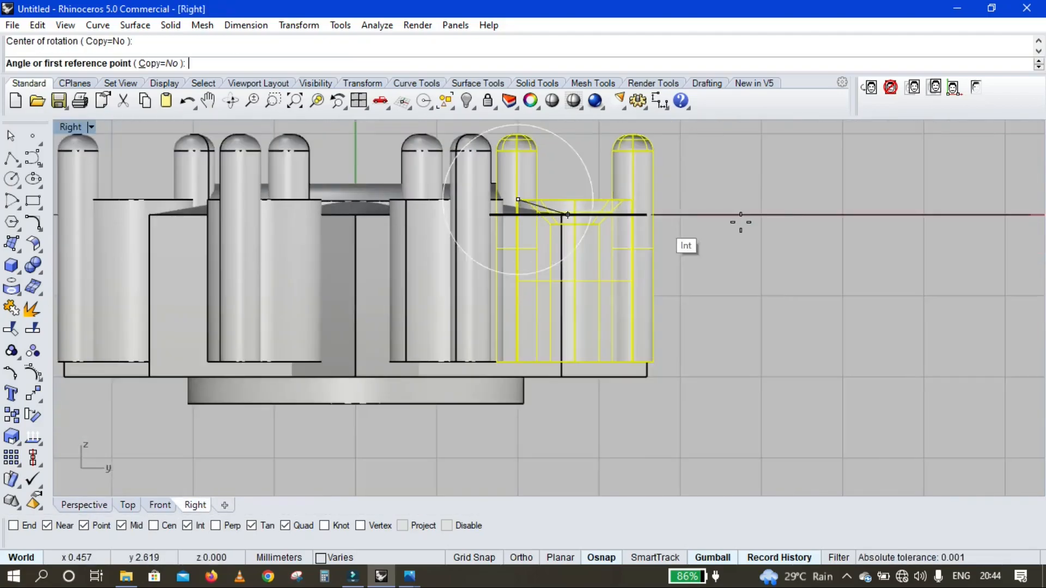
pyautogui.click(828, 267)
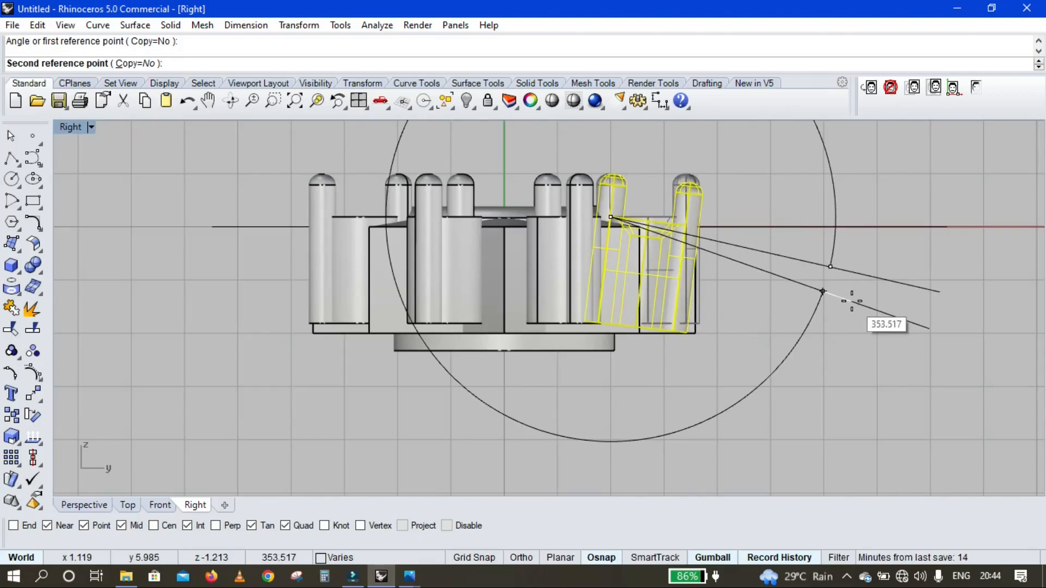
pyautogui.click(852, 301)
pyautogui.click(84, 505)
pyautogui.moveTo(374, 395); pyautogui.dragTo(644, 339, button='right')
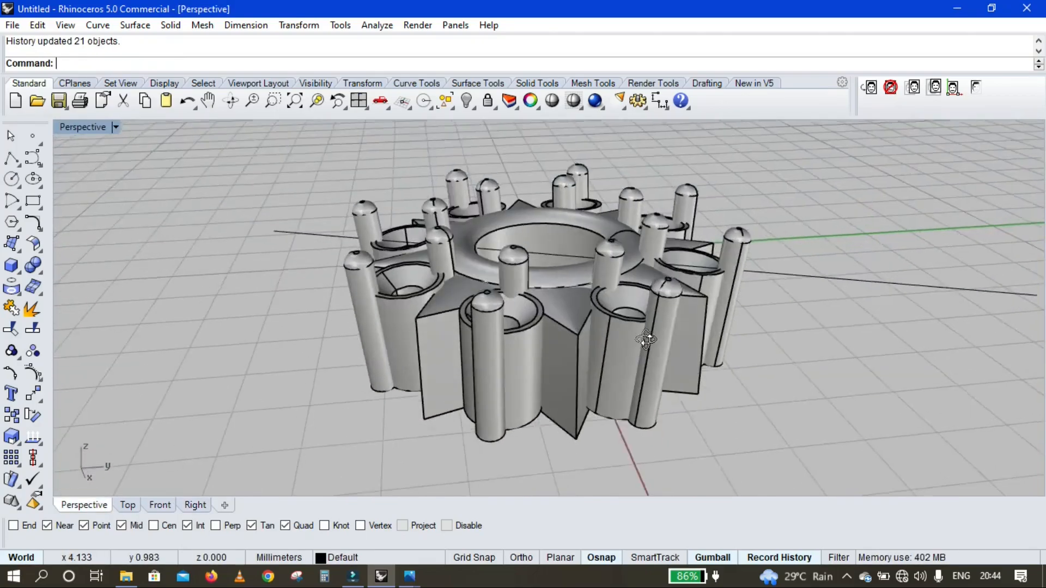
pyautogui.scroll(7, 573, 307)
pyautogui.moveTo(555, 306); pyautogui.dragTo(549, 260, button='right')
# Rotate the spike left of the original setting by about 354.6 degrees around its inner top corner in the Right view
pyautogui.click(130, 507)
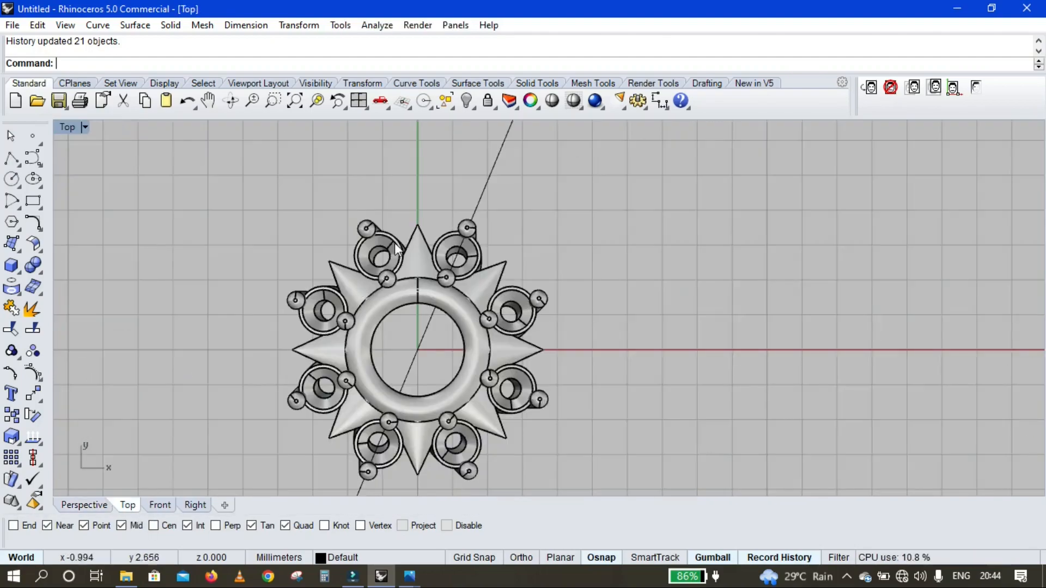
pyautogui.scroll(5, 405, 263)
pyautogui.click(405, 263)
pyautogui.click(197, 506)
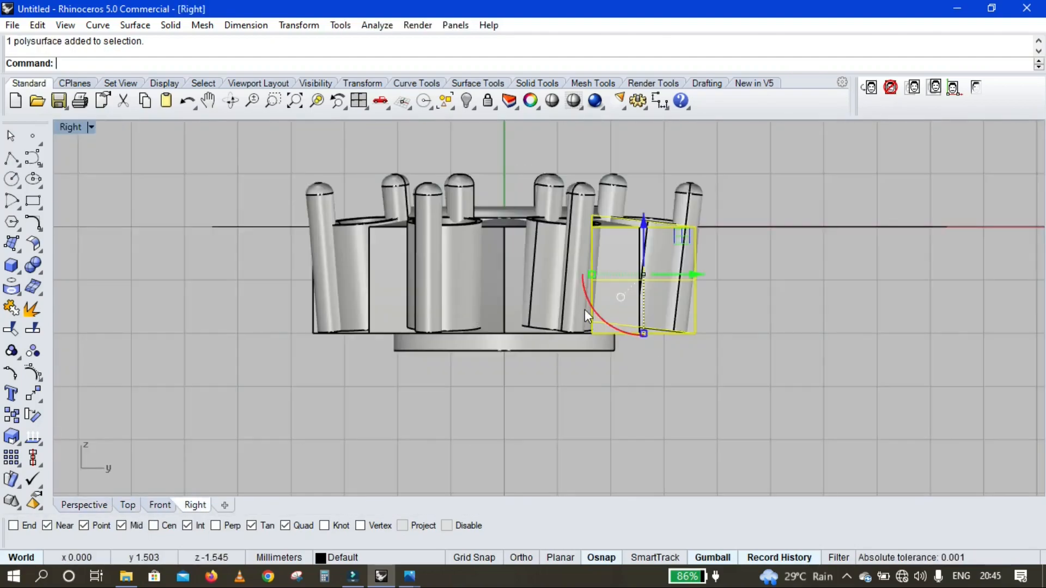
pyautogui.write('rotate')
pyautogui.press('Return')
pyautogui.click(593, 216)
pyautogui.click(870, 183)
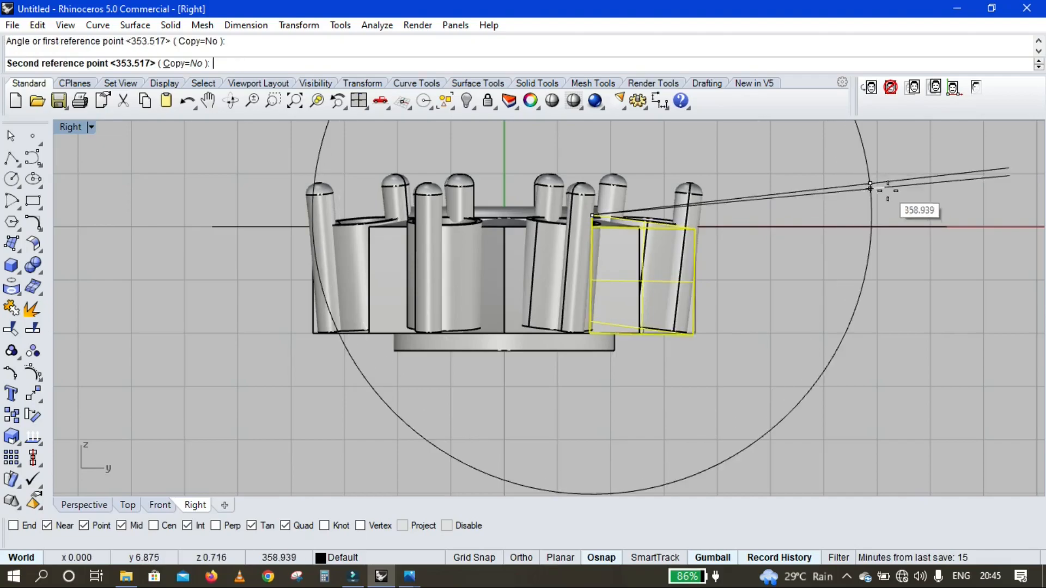
pyautogui.click(899, 209)
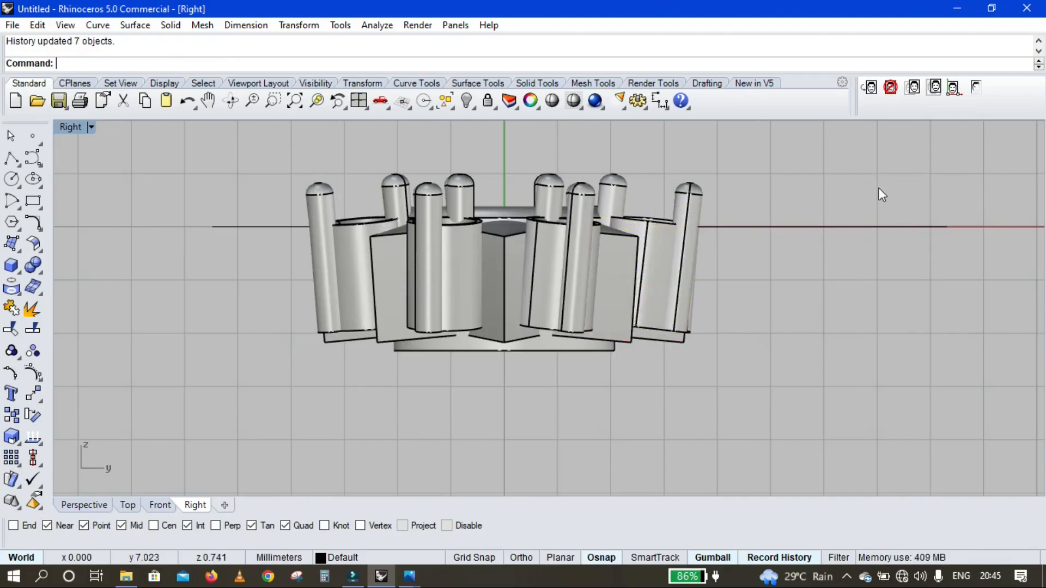
pyautogui.click(85, 505)
pyautogui.moveTo(472, 387); pyautogui.dragTo(401, 423, button='right')
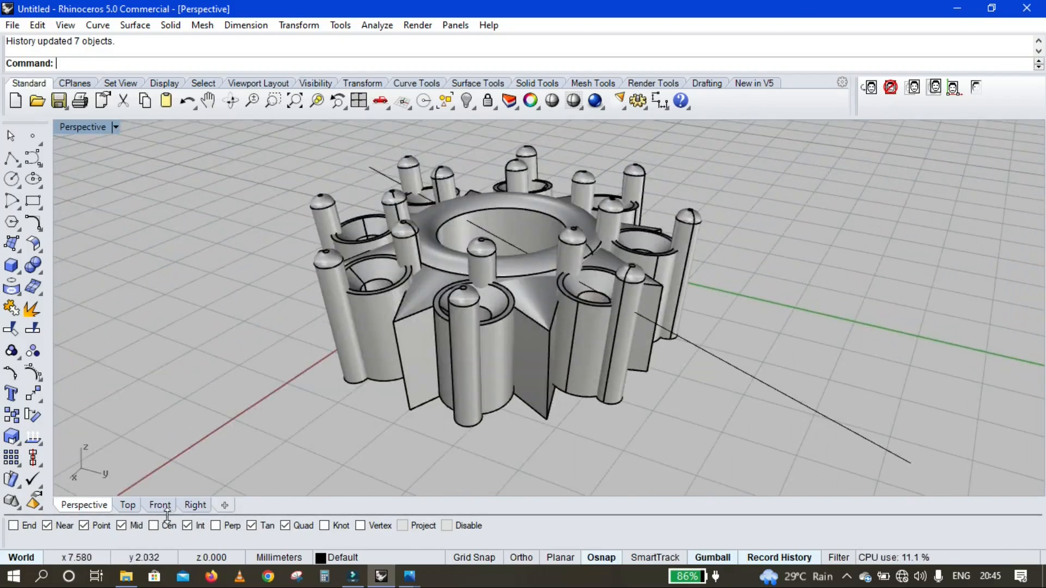
# Fine-tune the same spike's tilt by rotating it about 359.7 degrees around its inner top corner
pyautogui.click(128, 505)
pyautogui.click(390, 250)
pyautogui.click(196, 505)
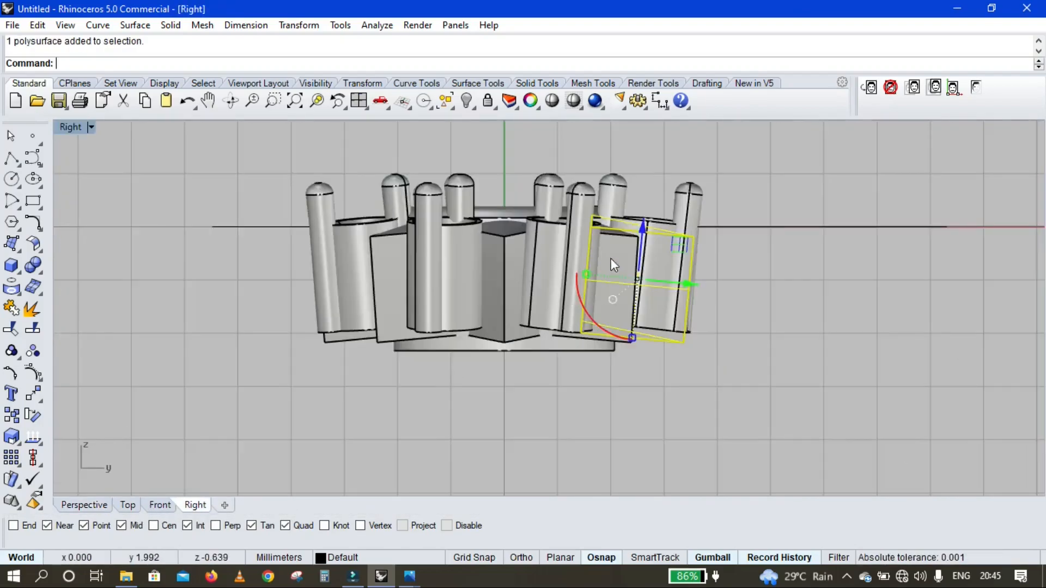
pyautogui.scroll(5, 610, 229)
pyautogui.rightClick(612, 210)
pyautogui.click(575, 180)
pyautogui.click(908, 172)
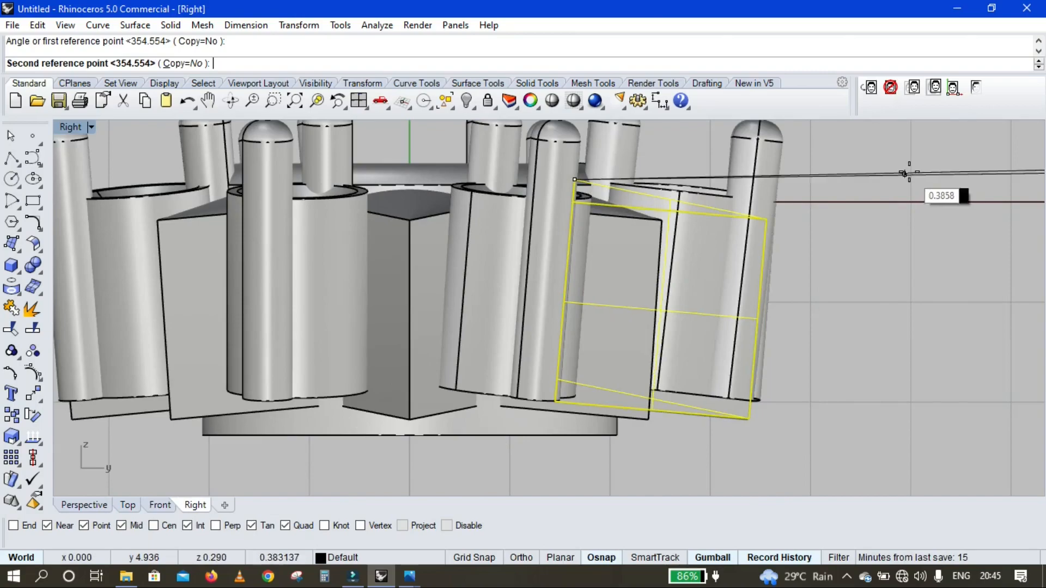
pyautogui.click(904, 176)
pyautogui.click(895, 175)
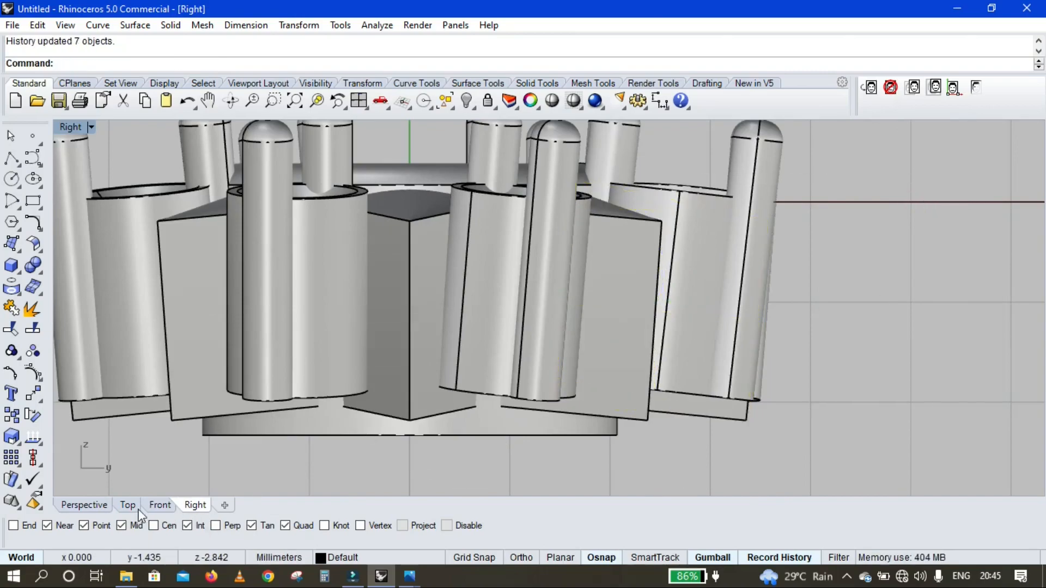
# Rotate the original stone setting by a tiny further angle around its inner top edge in the Right view
pyautogui.click(131, 506)
pyautogui.click(547, 313)
pyautogui.rightClick(353, 404)
pyautogui.click(194, 505)
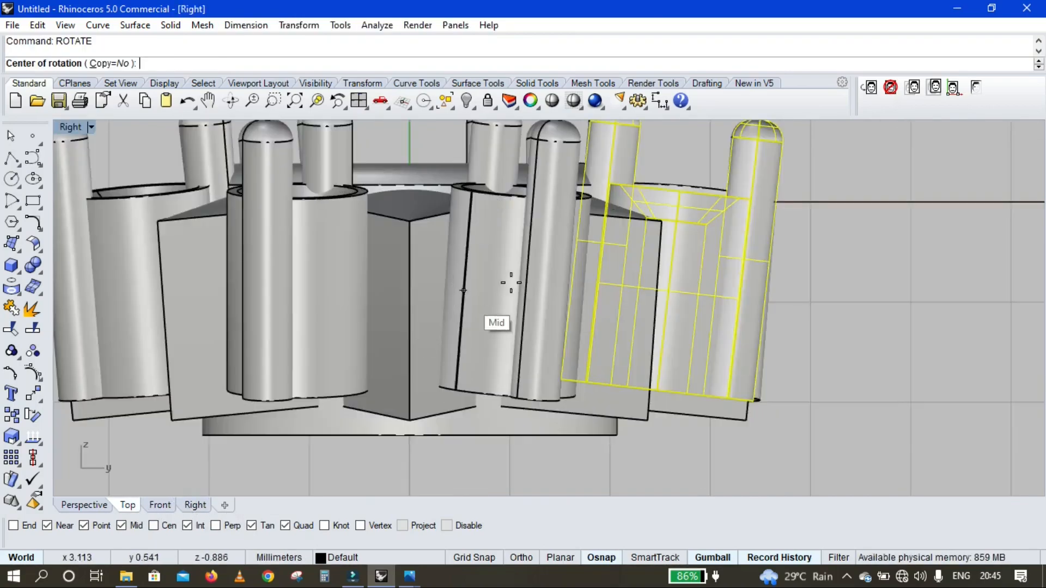
pyautogui.click(610, 184)
pyautogui.click(896, 273)
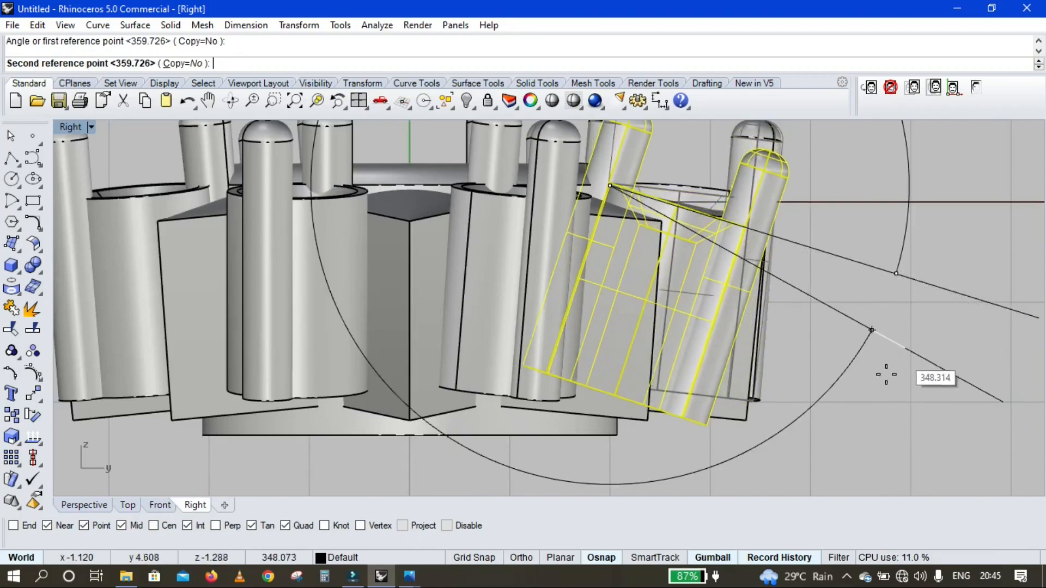
pyautogui.click(921, 282)
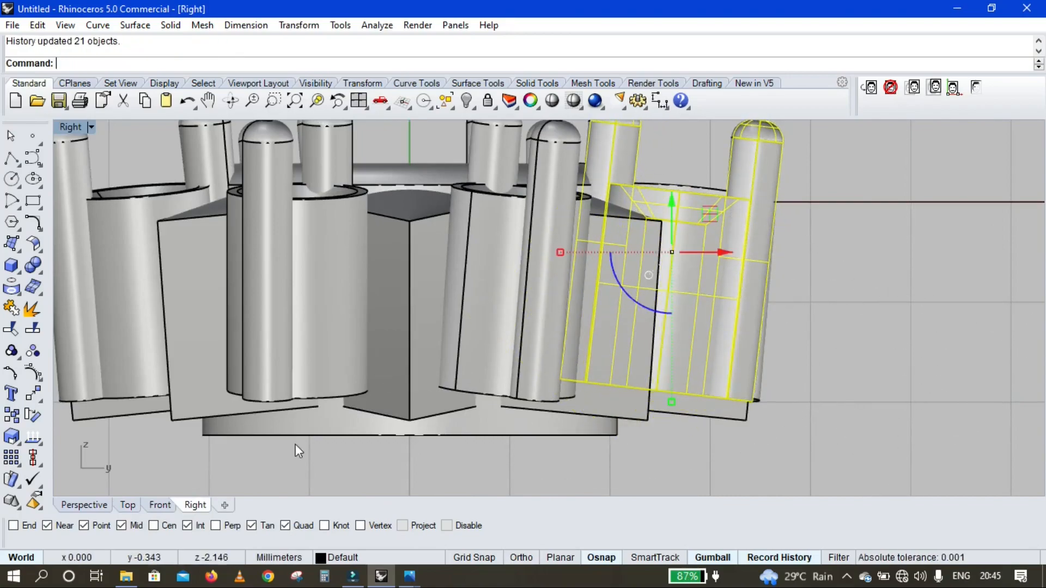
# Clear the selection and delete the long diagonal guide line in the Top view
pyautogui.click(135, 507)
pyautogui.press('Escape')
pyautogui.scroll(-5, 541, 227)
pyautogui.click(548, 224)
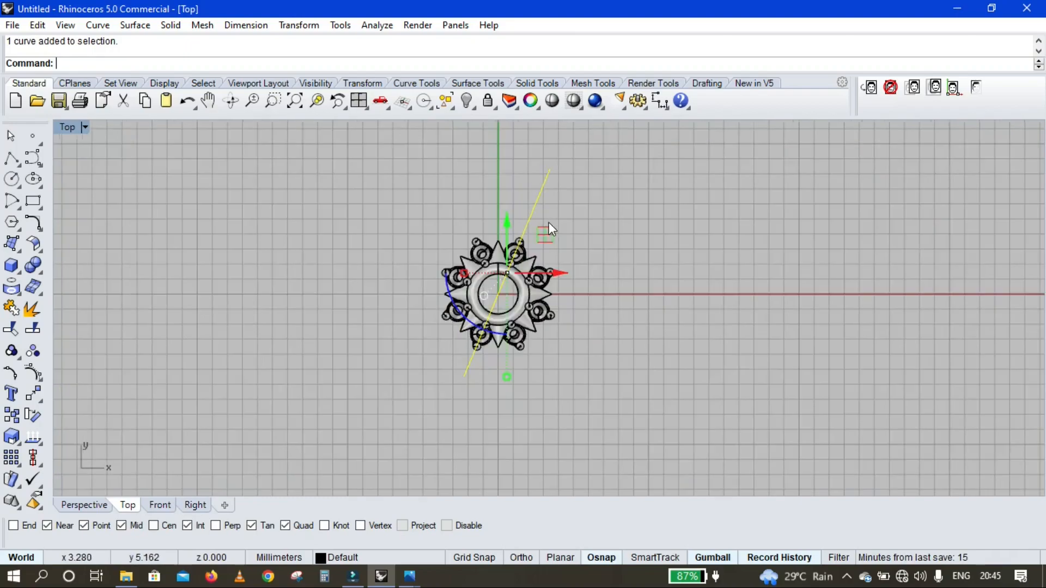
pyautogui.press('Delete')
# Draw a long horizontal both-sides line centred on the middle spike's upper corner in the Right view
pyautogui.click(195, 505)
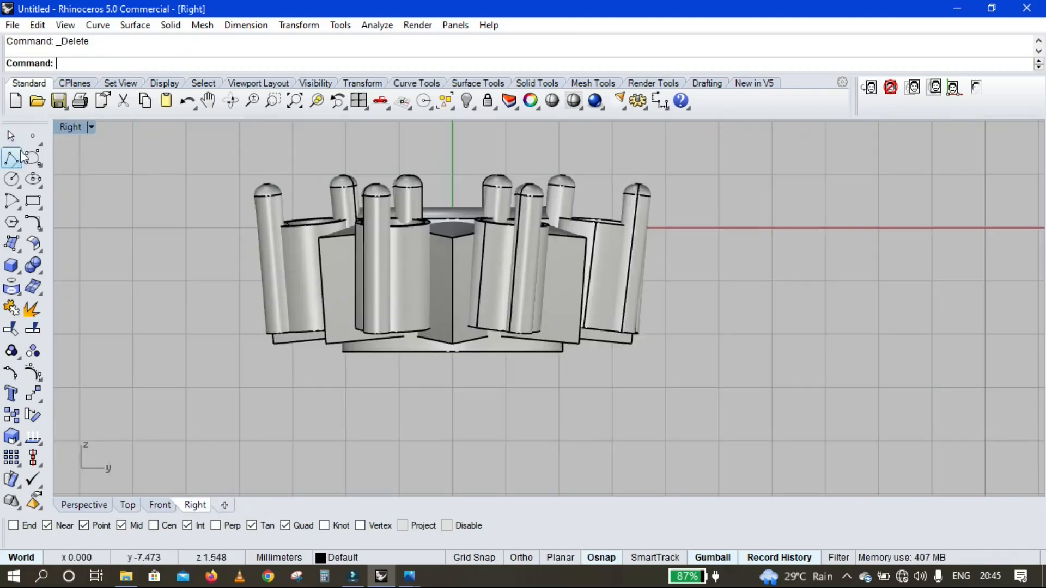
pyautogui.click(20, 157)
pyautogui.click(77, 166)
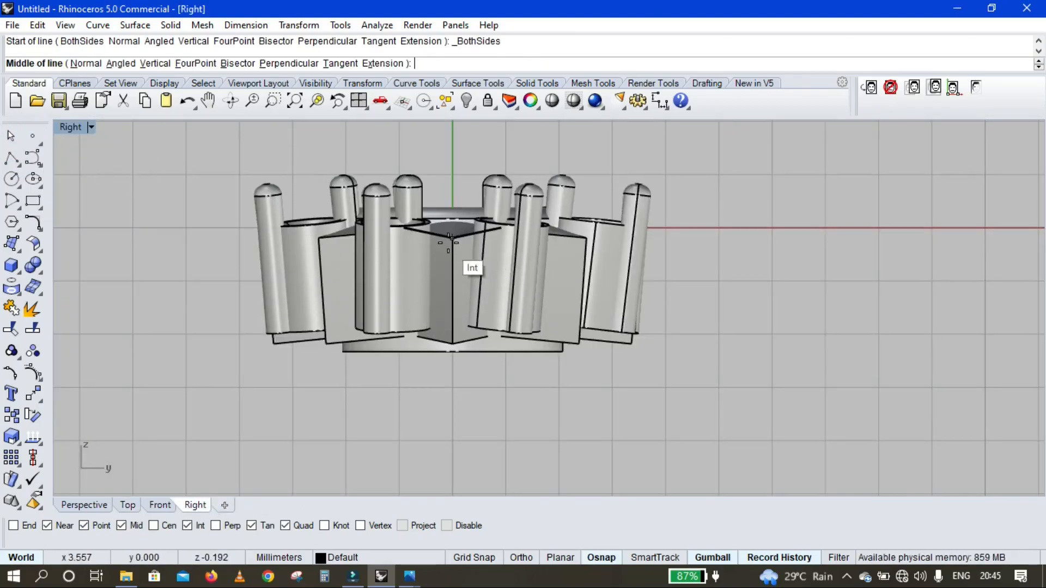
pyautogui.click(452, 238)
pyautogui.scroll(-3, 452, 243)
pyautogui.keyDown('shift'); pyautogui.click(770, 206); pyautogui.keyUp('shift')
# Move the horizontal line down with the gumball so it crosses the lower part of the whole model
pyautogui.click(626, 240)
pyautogui.scroll(6, 453, 201)
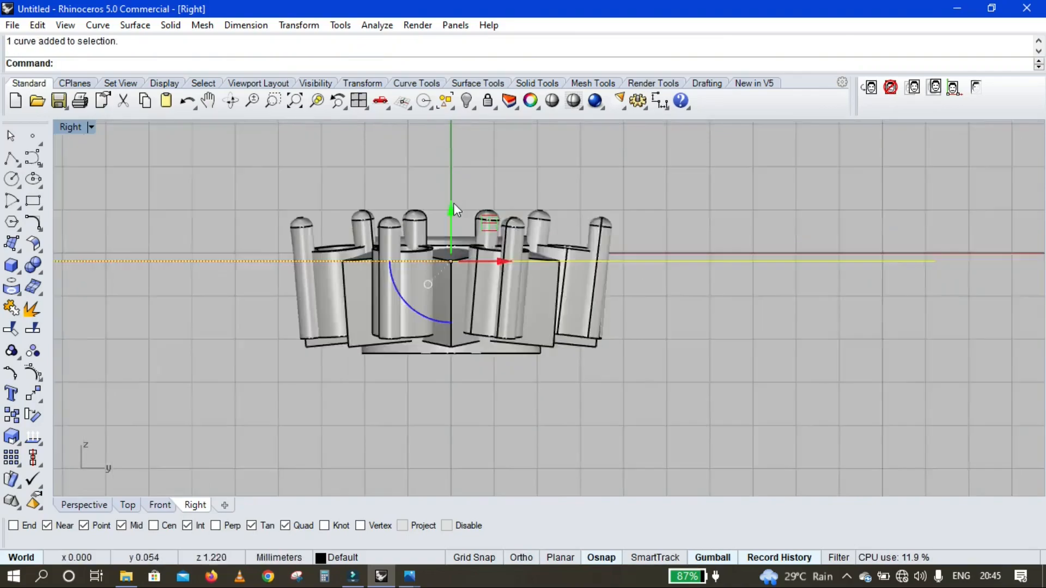
pyautogui.click(451, 232)
pyautogui.write('-1')
pyautogui.press('Return')
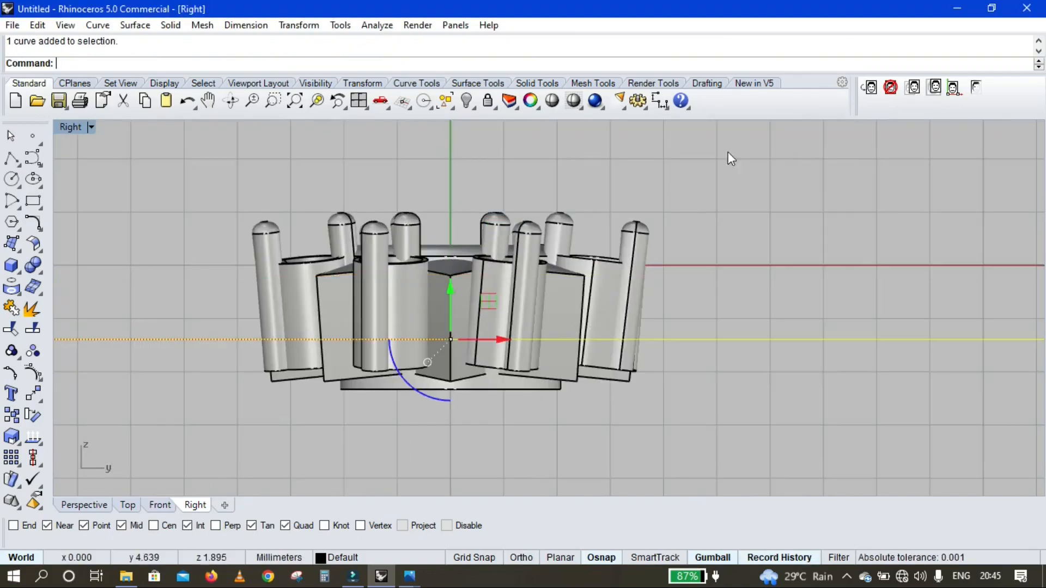
# Split all the solids with the horizontal line and cap the open pieces
pyautogui.moveTo(728, 151); pyautogui.dragTo(73, 348)
pyautogui.click(32, 329)
pyautogui.click(235, 339)
pyautogui.rightClick(336, 384)
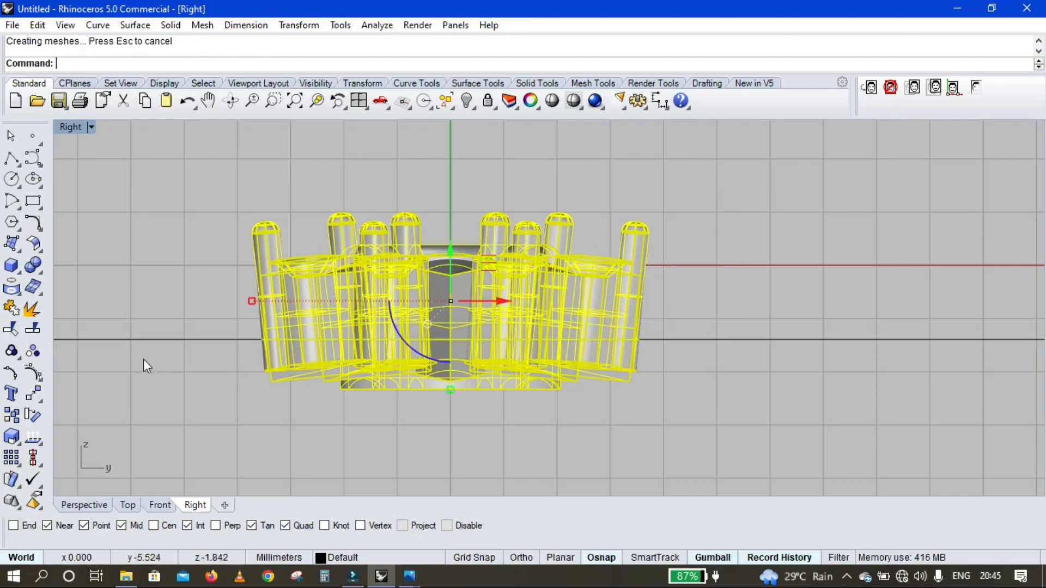
pyautogui.click(43, 276)
pyautogui.click(100, 293)
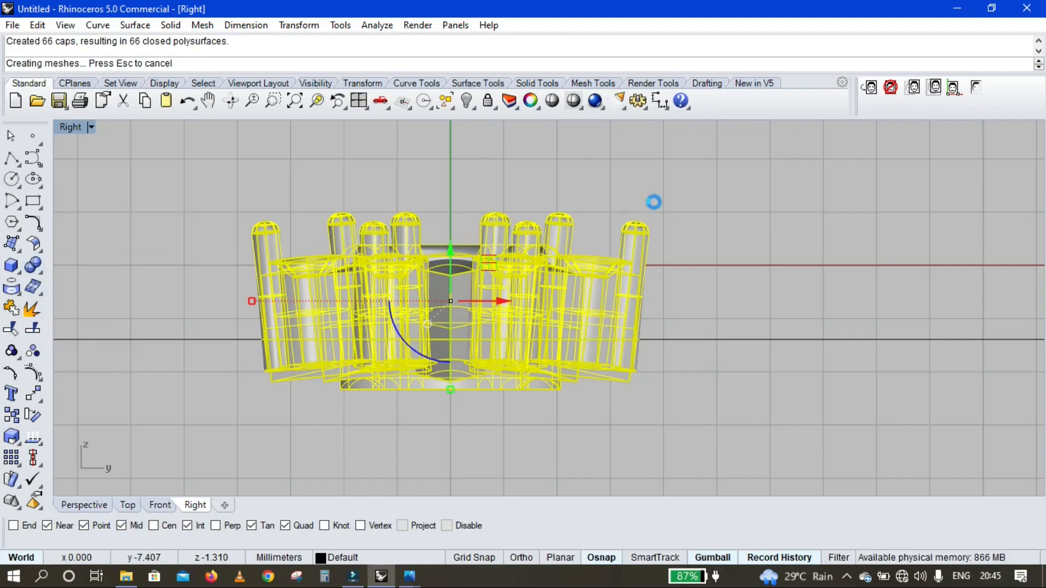
# Ungroup the capped pieces, deselect the upper ones, and delete everything below the cutting line together with the line
pyautogui.rightClick(33, 354)
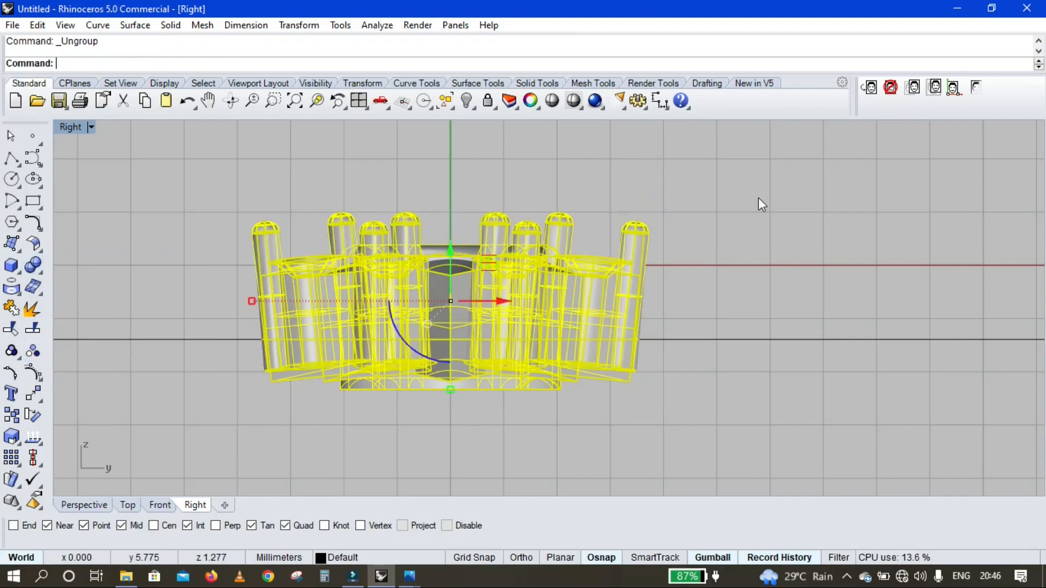
pyautogui.keyDown('ctrl'); pyautogui.moveTo(762, 204); pyautogui.dragTo(152, 282); pyautogui.keyUp('ctrl')
pyautogui.press('Delete')
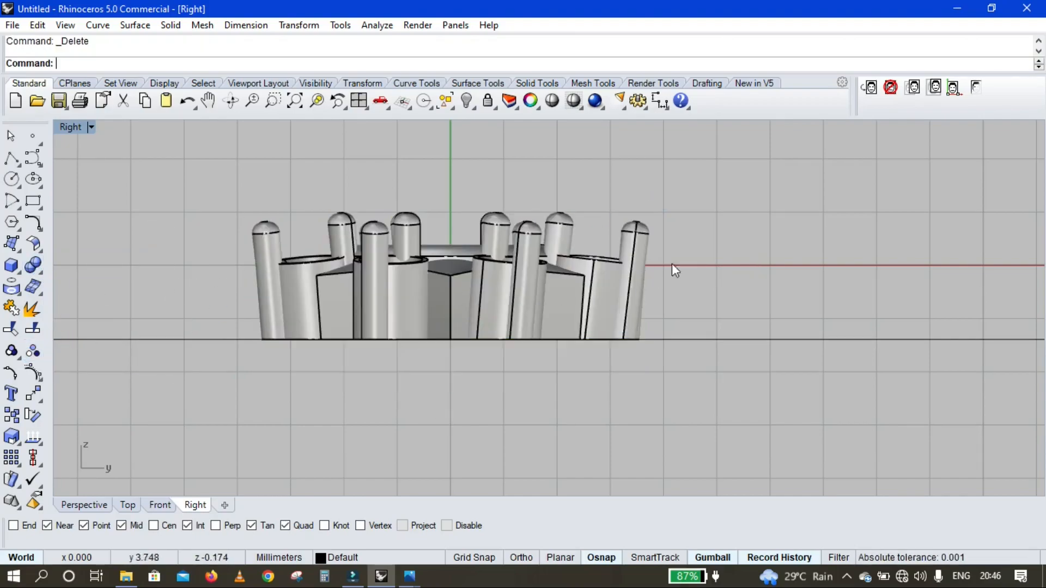
pyautogui.click(133, 507)
pyautogui.scroll(3, 445, 321)
pyautogui.click(84, 505)
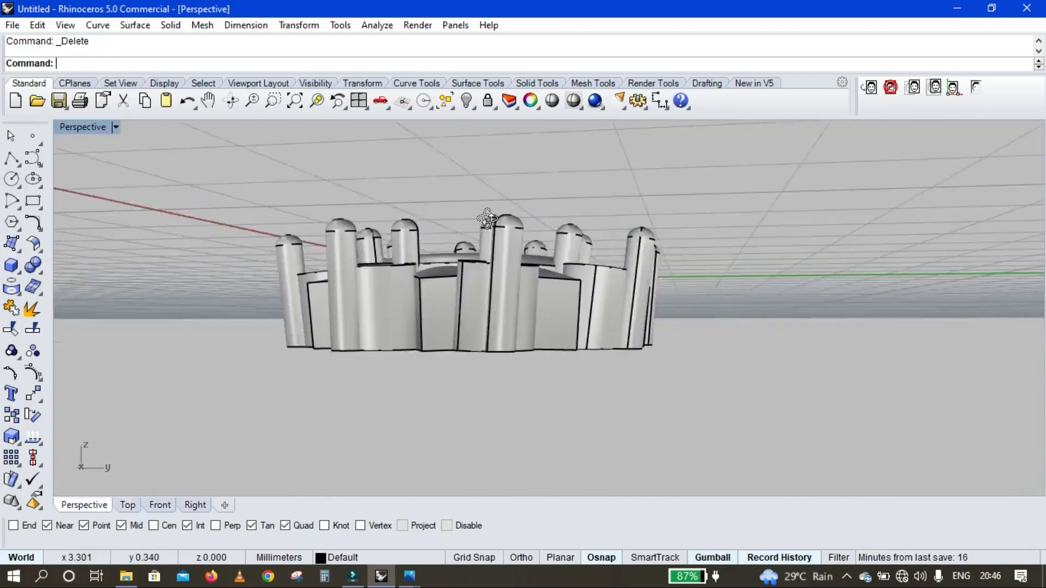
pyautogui.moveTo(486, 221); pyautogui.dragTo(229, 468, button='right')
# Show the hidden curves and points again in the Top view
pyautogui.click(128, 505)
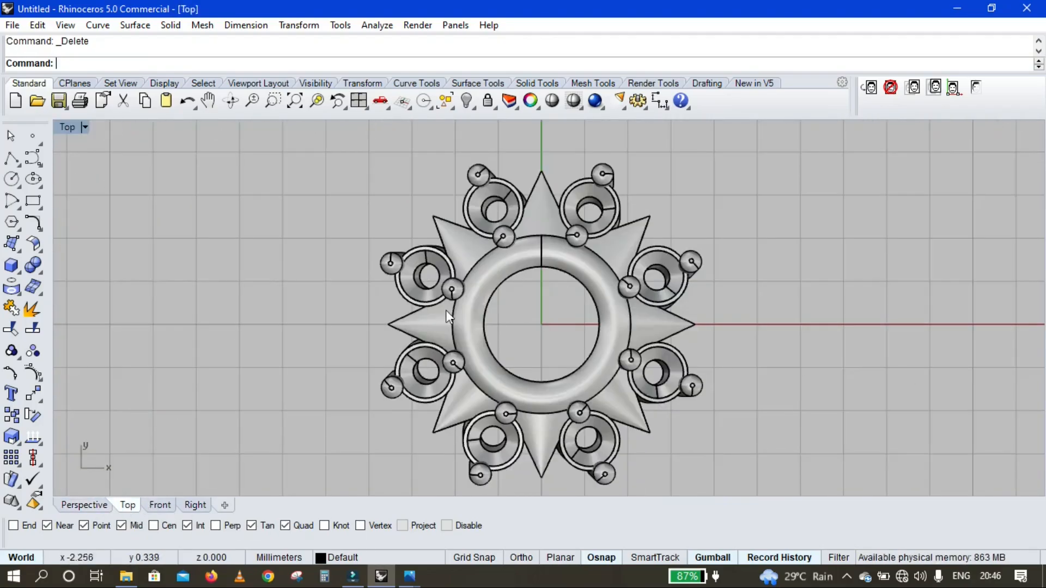
pyautogui.click(467, 101)
pyautogui.scroll(3, 545, 300)
# Try to extrude the largest and smallest concentric circles at the model's centre, and undo the extrusion
pyautogui.click(590, 295)
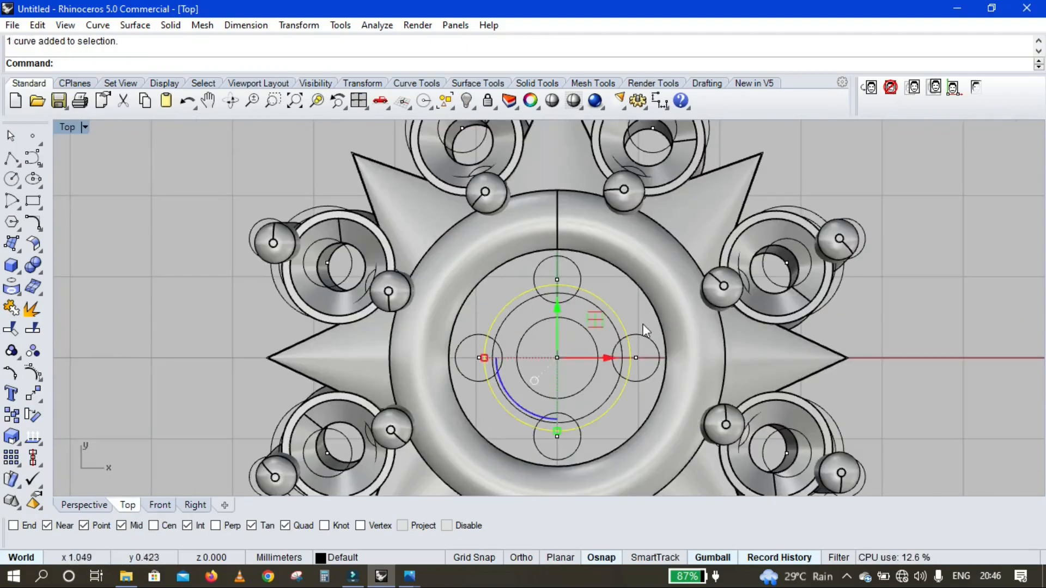
pyautogui.write('EC')
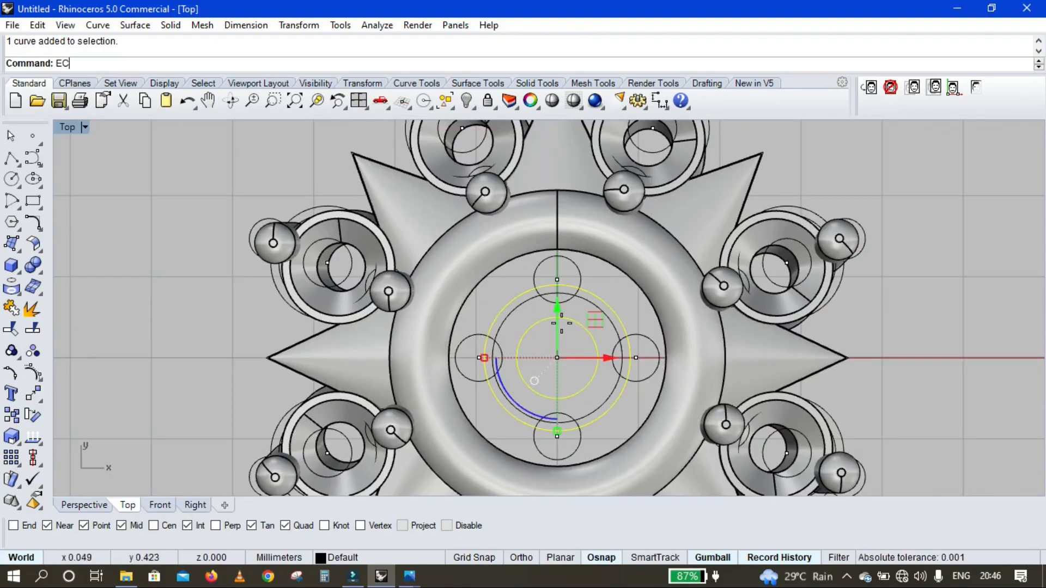
pyautogui.press('Return')
pyautogui.press('Return')
pyautogui.click(946, 194)
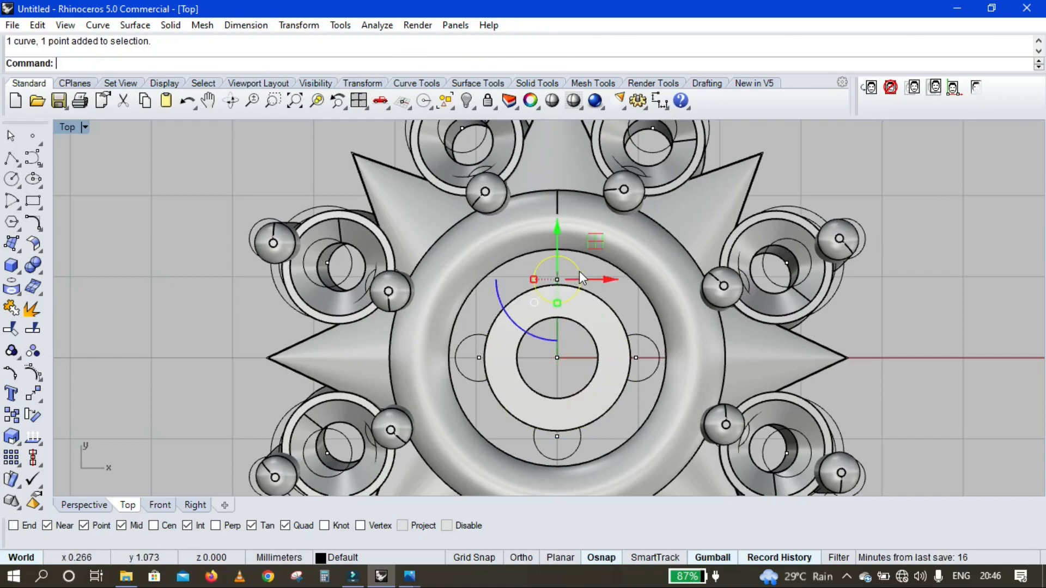
pyautogui.press('Return')
pyautogui.press('Escape')
pyautogui.hotkey('ctrl', 'z')
# Extrude the largest and smallest concentric circles at the model's centre into a 2 mm solid ring
pyautogui.press('Return')
pyautogui.click(587, 291)
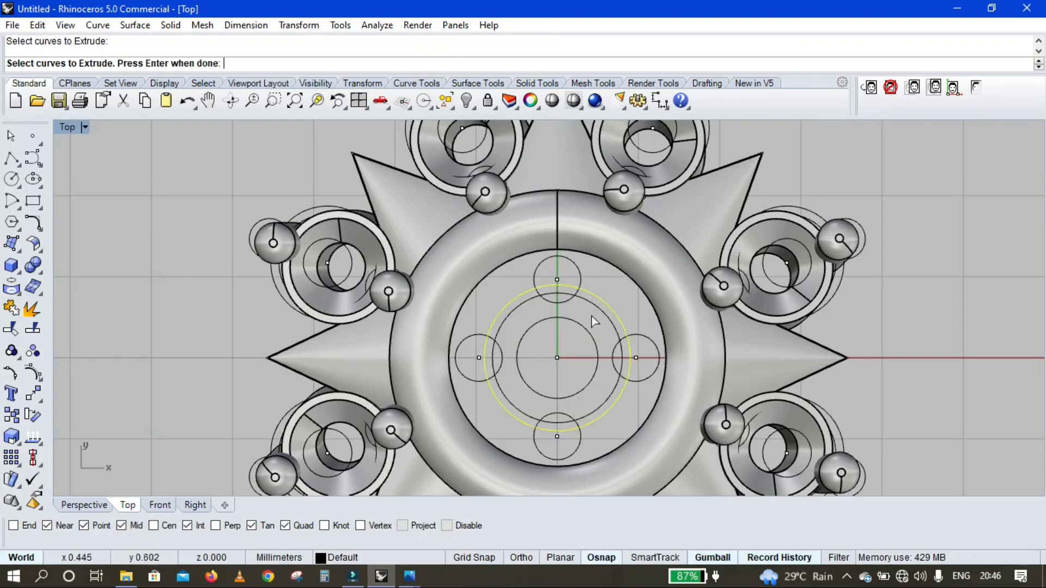
pyautogui.click(587, 326)
pyautogui.press('Return')
pyautogui.write('2')
pyautogui.press('Return')
# Extrude the small prong circle at the top of the central ring as a 2 mm solid
pyautogui.click(580, 274)
pyautogui.press('Return')
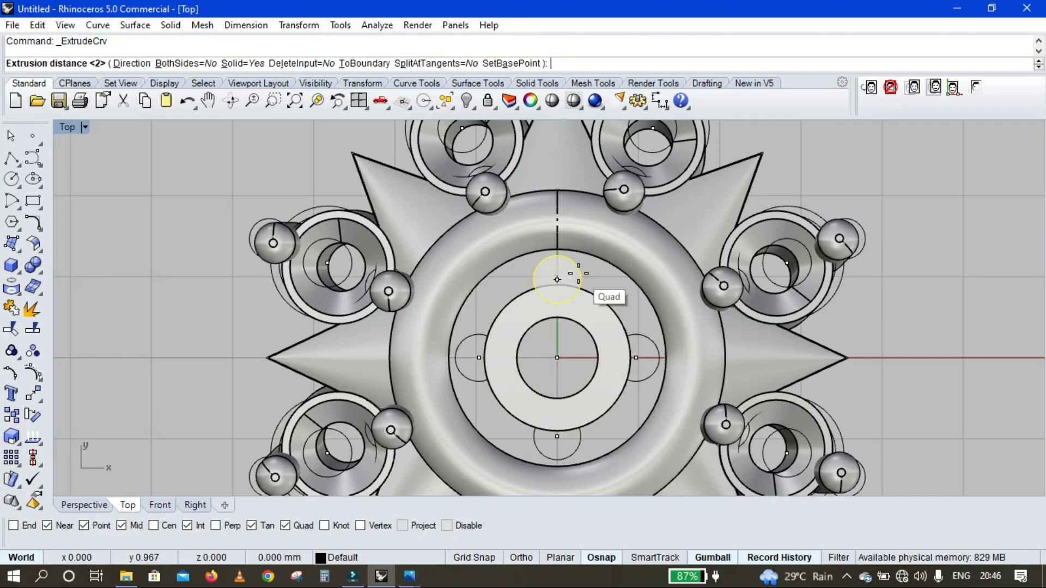
pyautogui.press('Return')
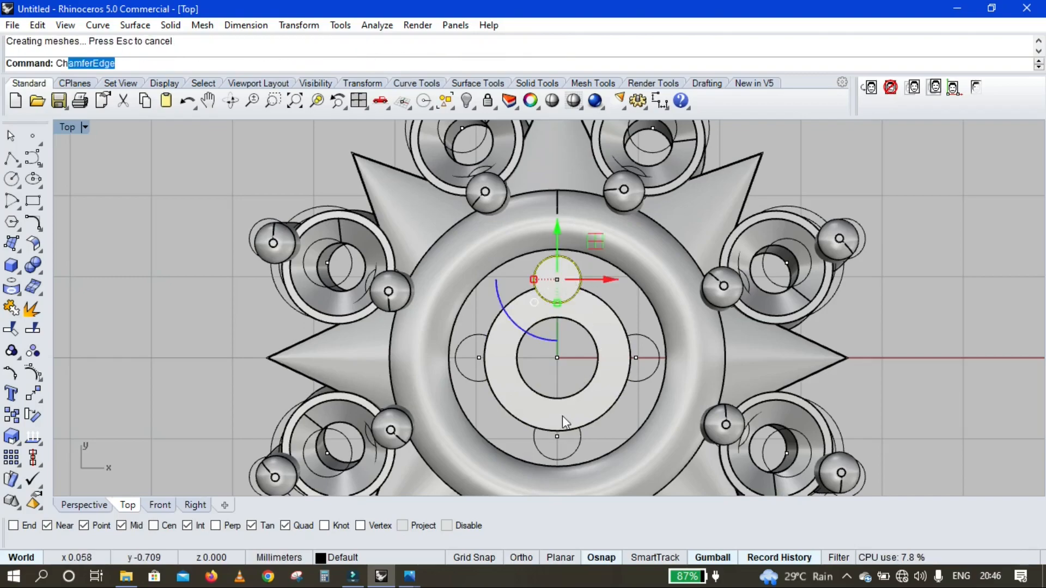
# Chamfer the inner top edge of the central ring
pyautogui.press('Return')
pyautogui.click(589, 385)
pyautogui.press('Return')
pyautogui.press('Return')
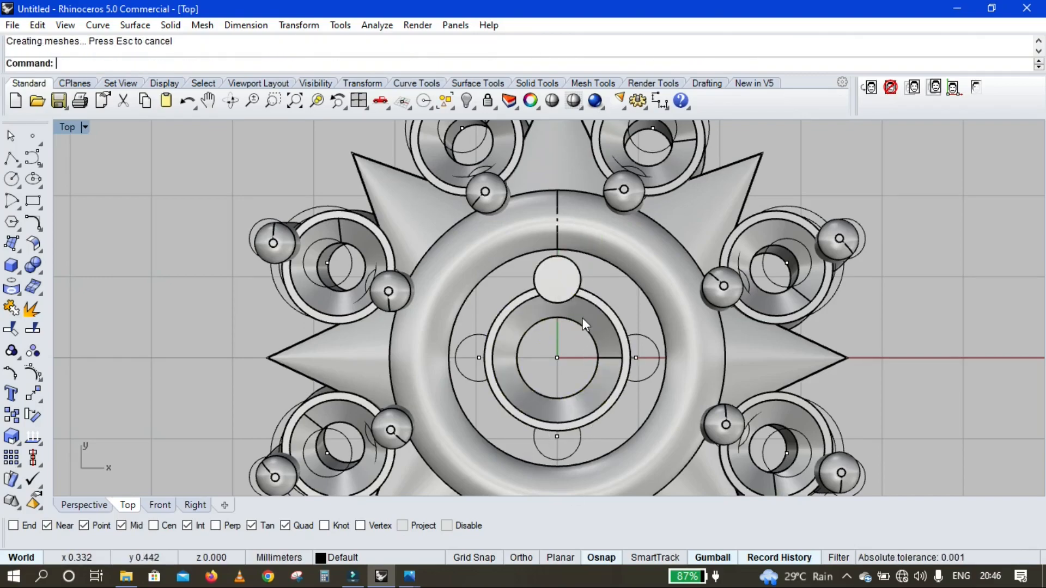
# Fillet the top edge of the solid prong on the central ring with a 0.2 mm radius
pyautogui.write('FilletEdge')
pyautogui.press('Return')
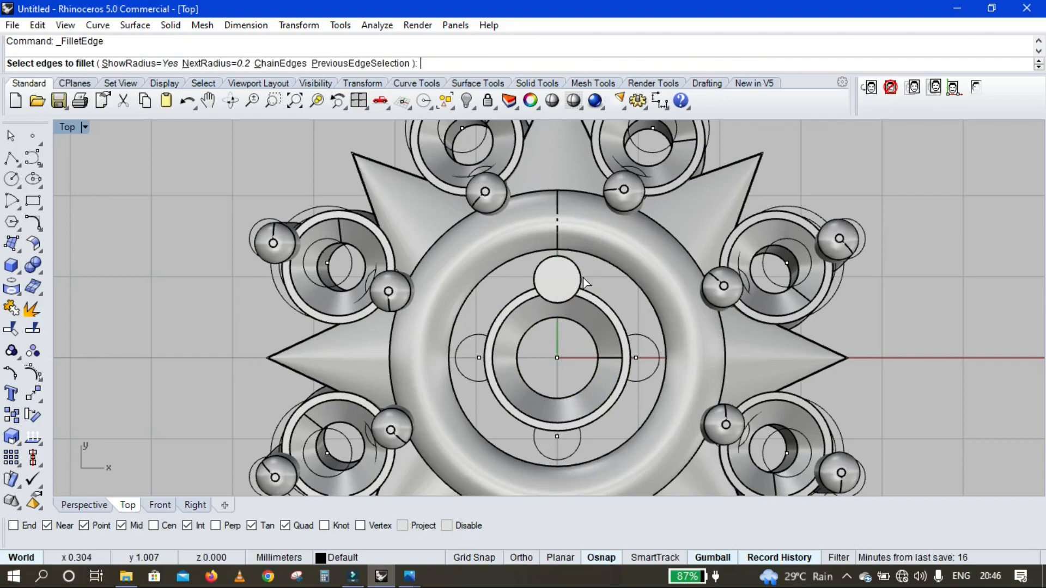
pyautogui.click(581, 278)
pyautogui.press('Return')
pyautogui.press('Return')
# Polar-array the filleted prong about the origin as 4 items over 360 degrees
pyautogui.click(565, 280)
pyautogui.write('ArrayPolar')
pyautogui.press('Return')
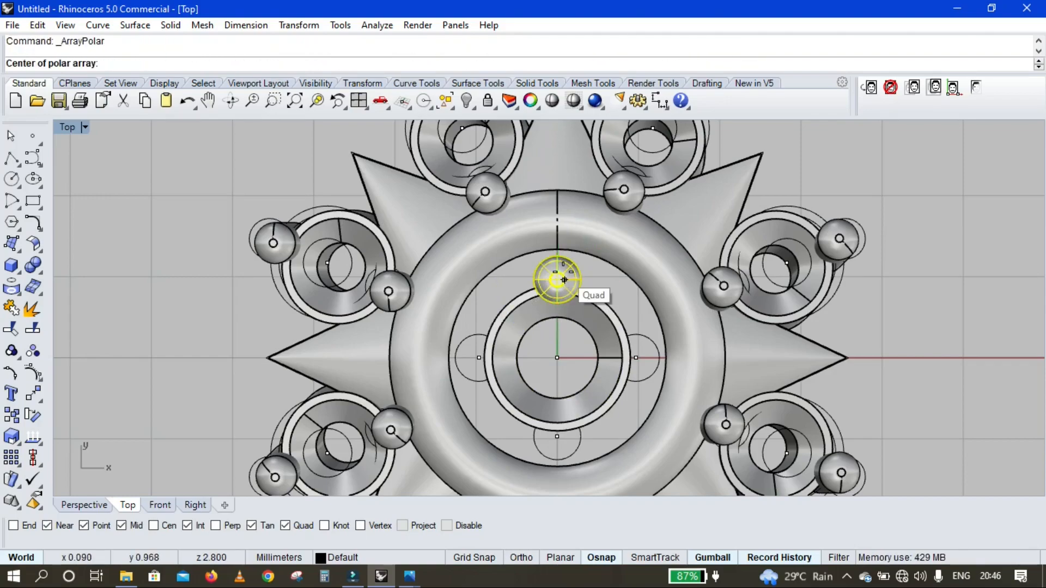
pyautogui.press('Return')
pyautogui.press('Return')
pyautogui.scroll(-3, 861, 214)
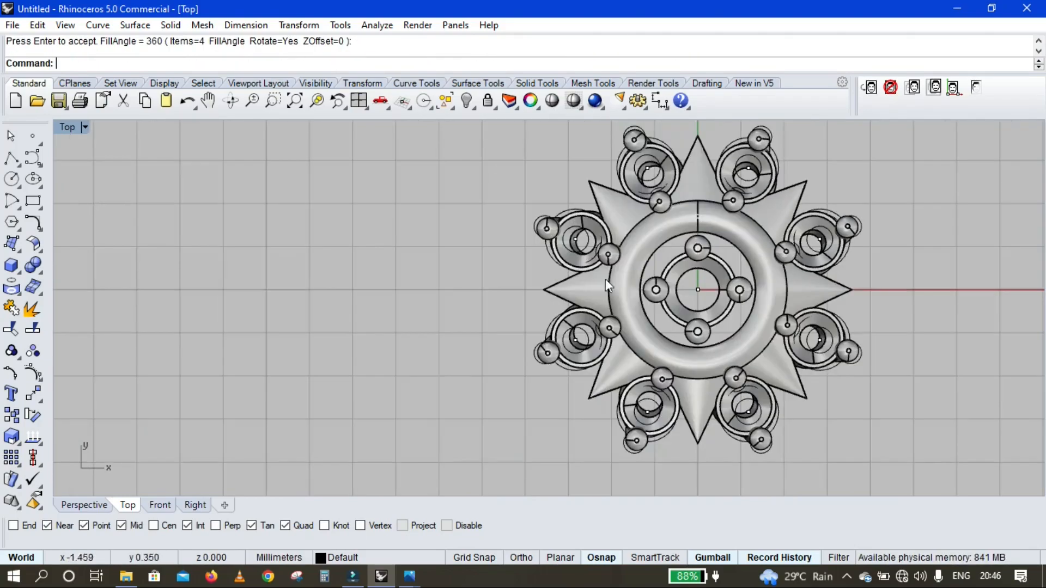
# Select all curves in the model and hide them
pyautogui.click(455, 110)
pyautogui.click(450, 104)
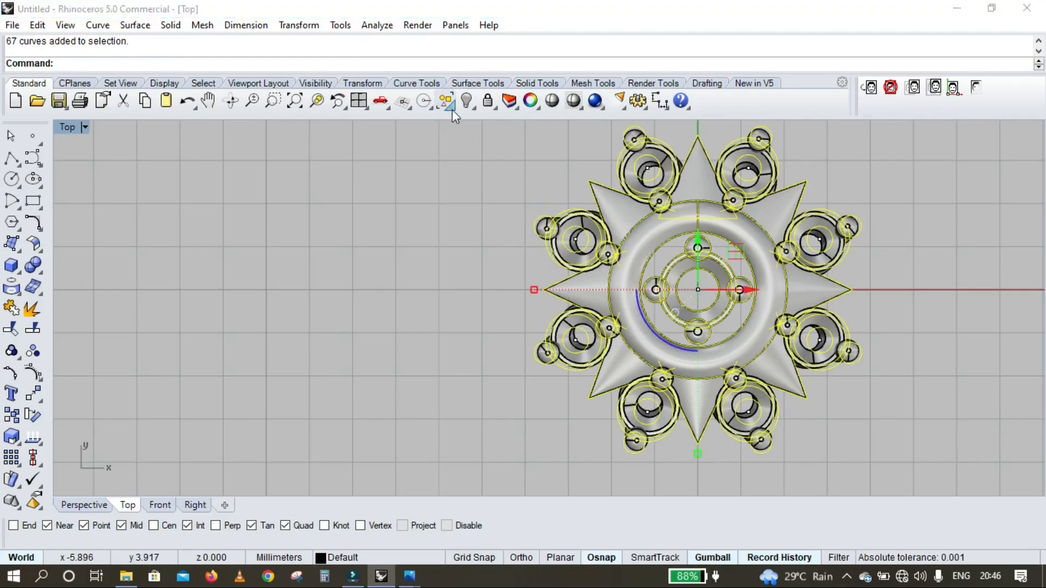
pyautogui.click(467, 102)
pyautogui.moveTo(582, 257); pyautogui.dragTo(463, 264, button='right')
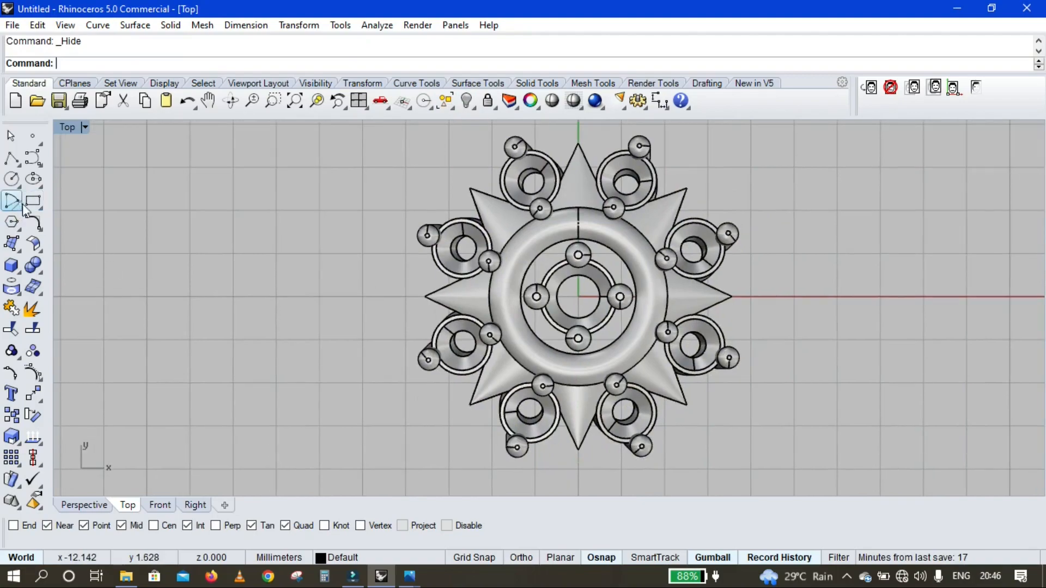
pyautogui.click(34, 203)
pyautogui.click(864, 229)
pyautogui.scroll(3, 907, 257)
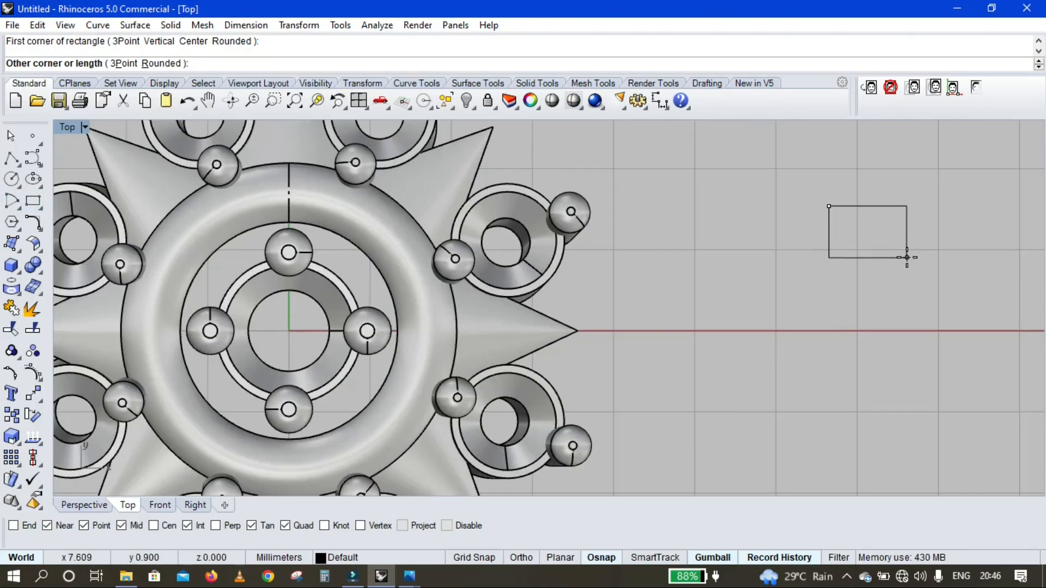
pyautogui.press('Return')
pyautogui.press('Return')
pyautogui.hotkey('ctrl', 'z')
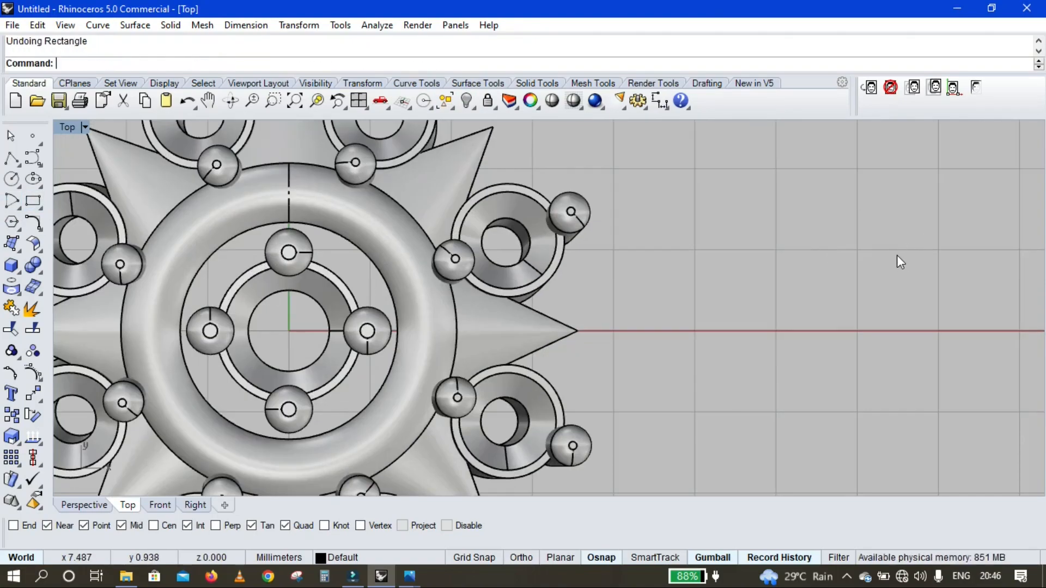
# Draw a 0.8 by 0.8 mm square in the empty area beside the model in the Top view
pyautogui.press('Return')
pyautogui.click(876, 220)
pyautogui.press('Return')
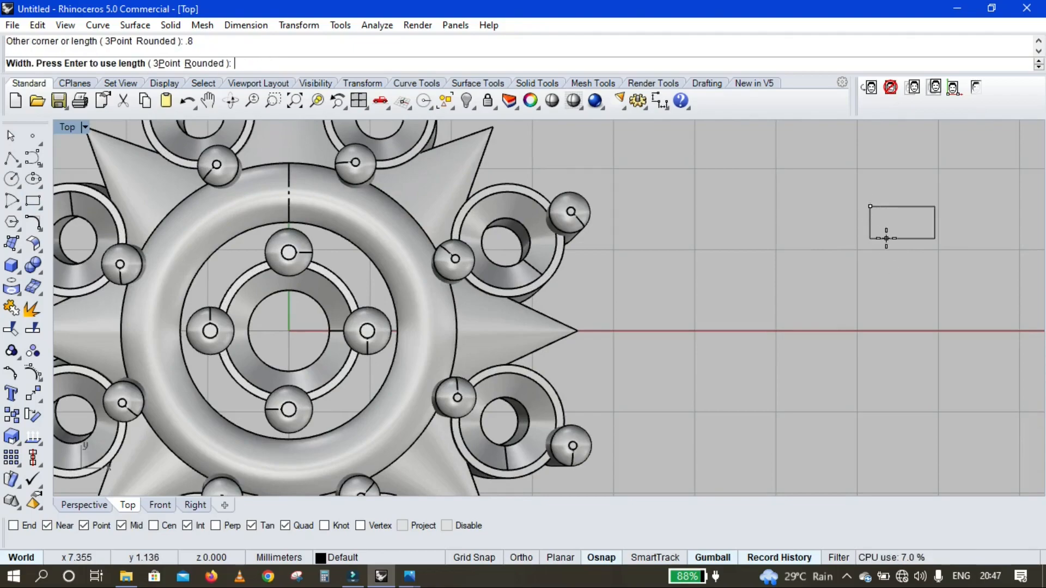
pyautogui.write('.8')
pyautogui.press('Return')
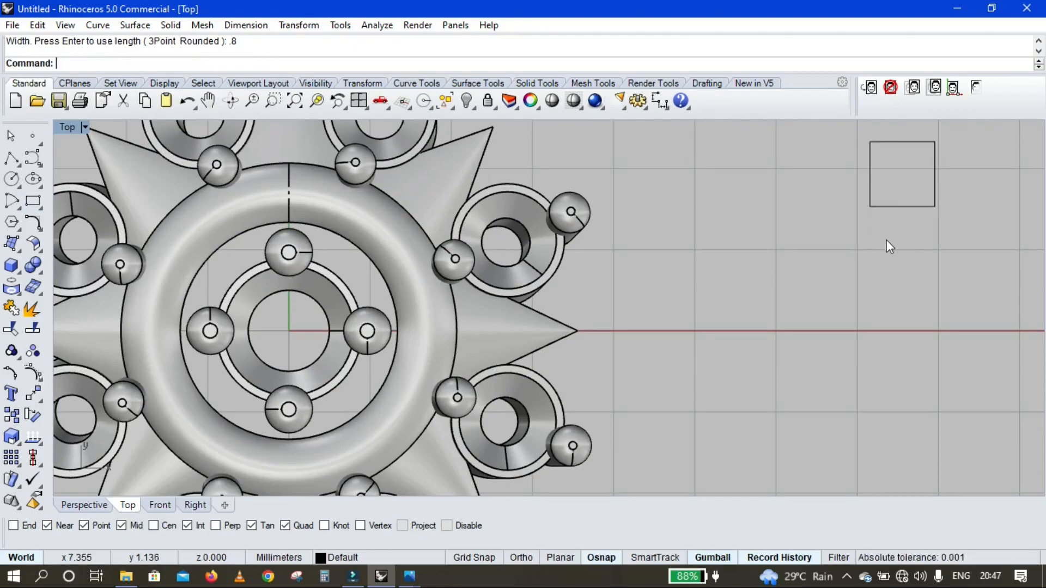
# Extrude the small square as a 2.8 mm solid block
pyautogui.click(934, 173)
pyautogui.write('E')
pyautogui.press('Return')
pyautogui.scroll(-3, 747, 316)
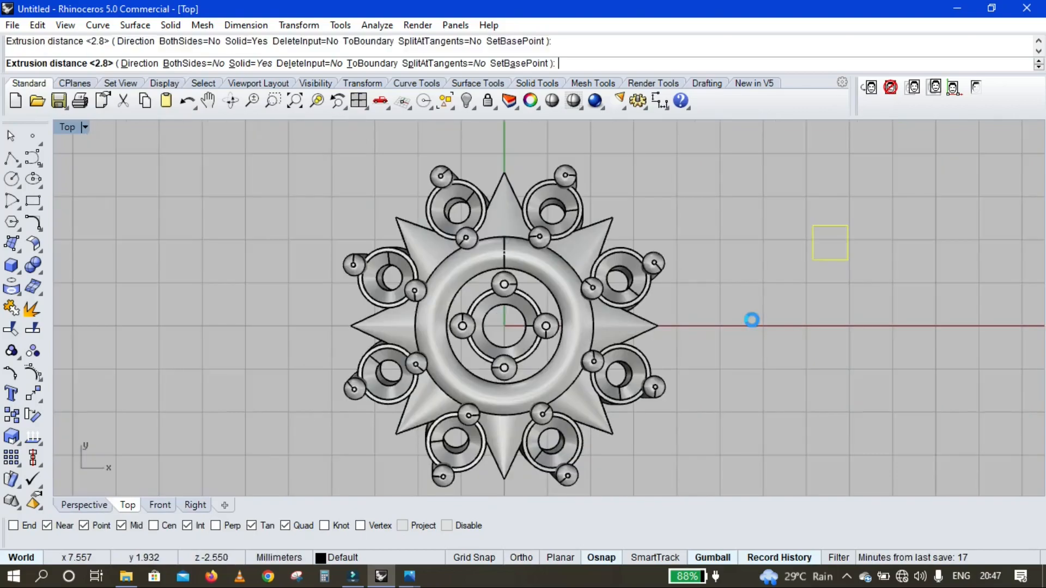
pyautogui.press('Return')
# Move the square block by its lower edge midpoint to the origin, and shift it up to the central ring's upper prong
pyautogui.scroll(3, 834, 237)
pyautogui.write('m')
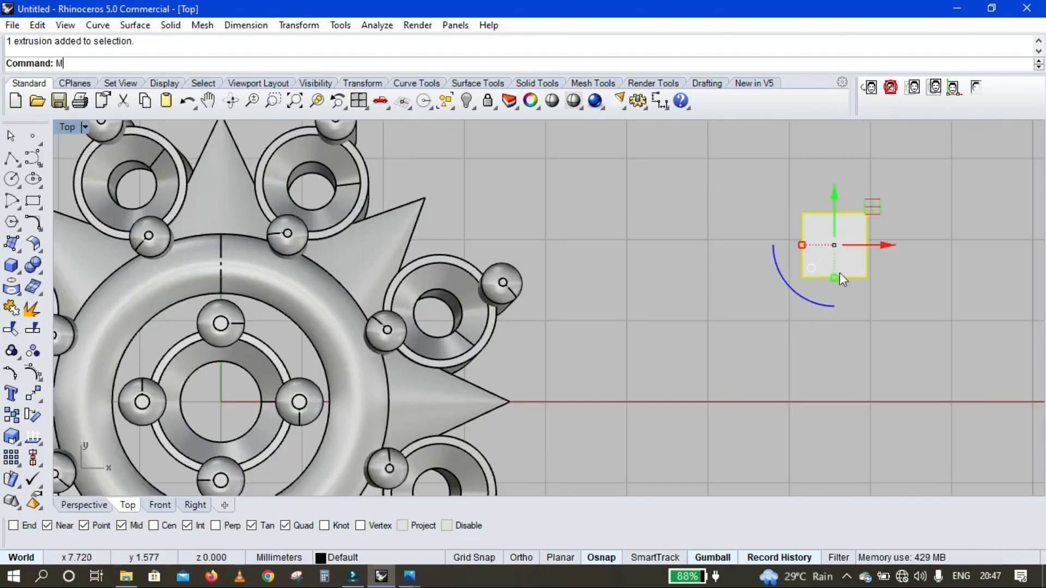
pyautogui.press('Return')
pyautogui.click(835, 278)
pyautogui.write('0')
pyautogui.press('Return')
pyautogui.moveTo(222, 329); pyautogui.dragTo(225, 272)
pyautogui.scroll(3, 250, 329)
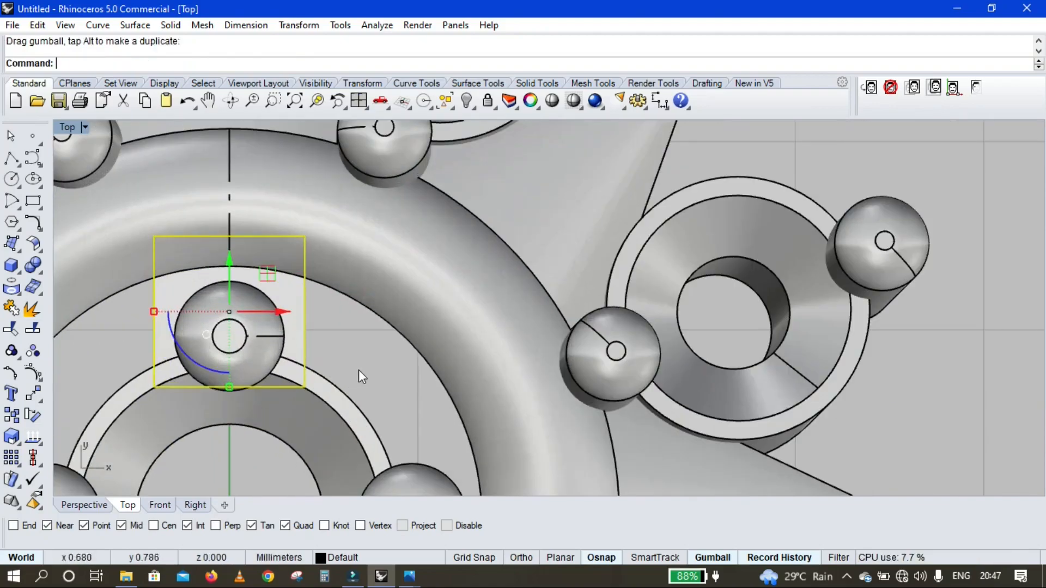
pyautogui.press('Escape')
# Group the central ring with its four prongs and lower the group into the sun model in the Right view
pyautogui.scroll(1, 294, 327)
pyautogui.click(88, 505)
pyautogui.moveTo(364, 401); pyautogui.dragTo(348, 250, button='right')
pyautogui.click(195, 505)
pyautogui.click(479, 183)
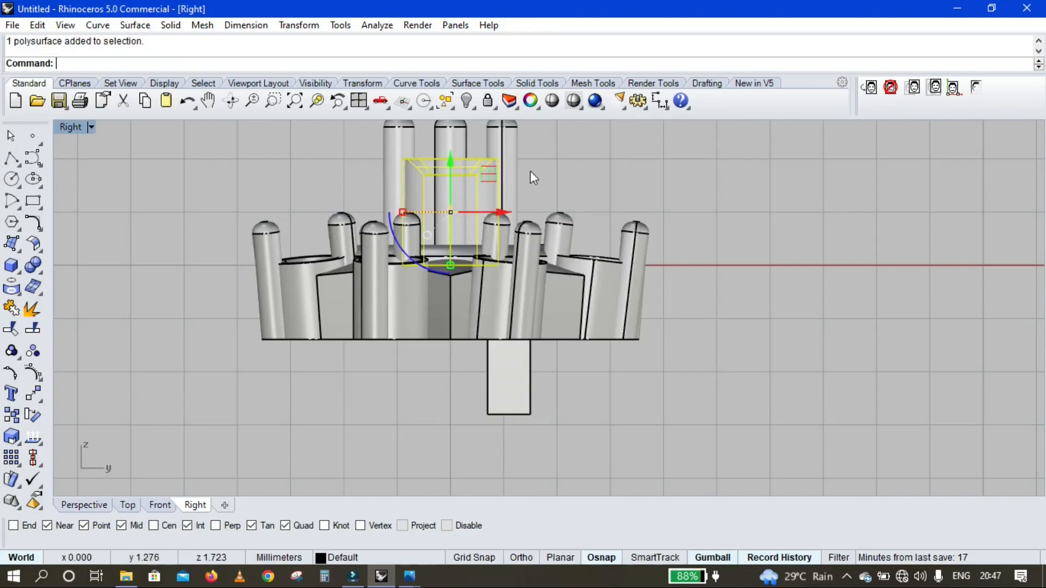
pyautogui.moveTo(565, 140); pyautogui.dragTo(380, 180)
pyautogui.moveTo(567, 170); pyautogui.dragTo(555, 307, button='right')
pyautogui.write('g')
pyautogui.press('Return')
pyautogui.moveTo(439, 282); pyautogui.dragTo(459, 340)
pyautogui.click(568, 344)
pyautogui.moveTo(568, 344); pyautogui.dragTo(555, 223, button='right')
# Raise the square block by about 0.3 mm in the Right view
pyautogui.click(503, 417)
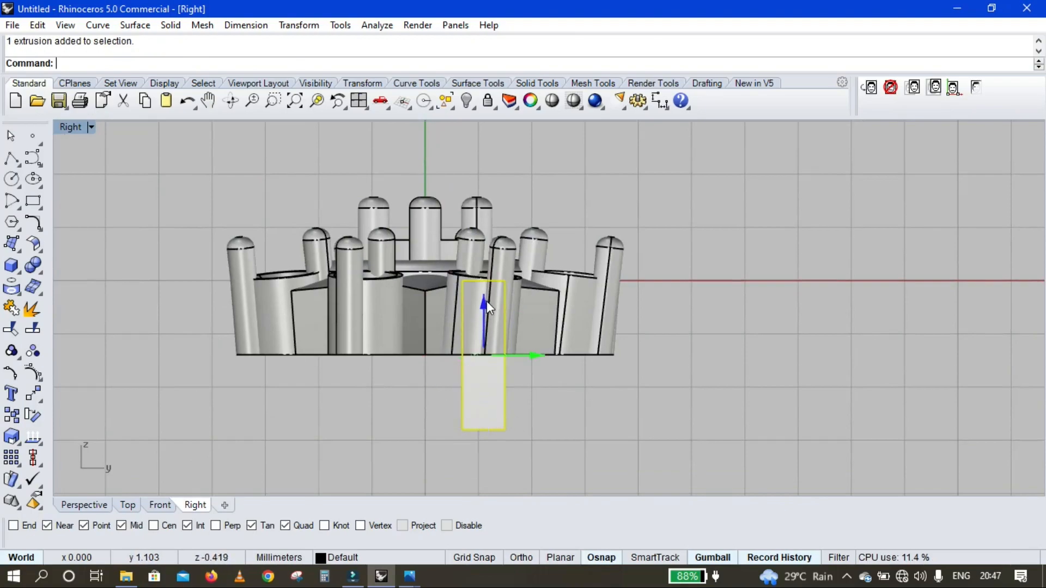
pyautogui.moveTo(486, 302); pyautogui.dragTo(498, 288)
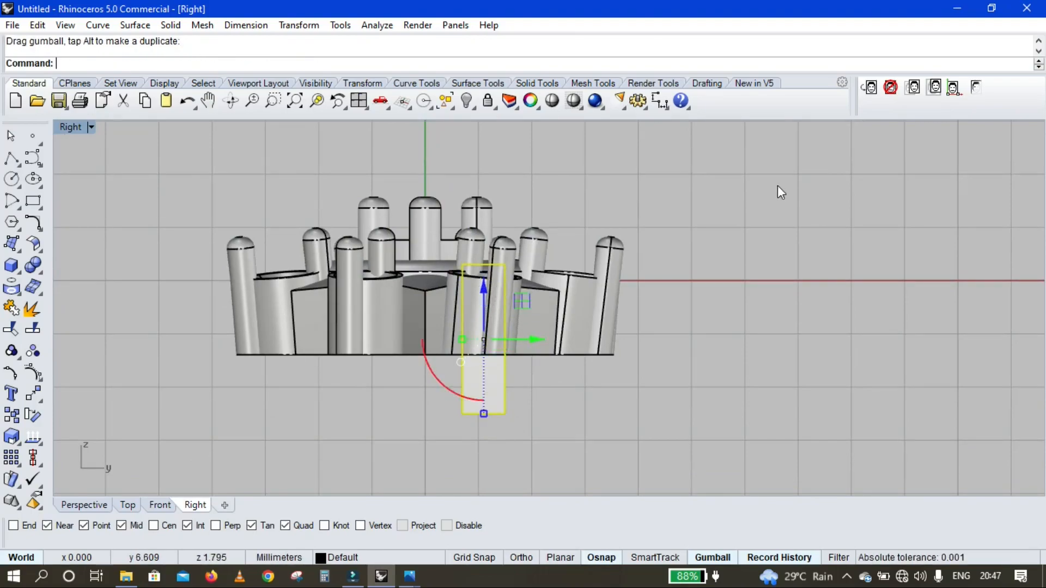
pyautogui.click(778, 187)
# Lower the square block slightly in Perspective so that the round outer band covers its top, and check it from above
pyautogui.click(128, 505)
pyautogui.scroll(-6, 506, 351)
pyautogui.click(396, 334)
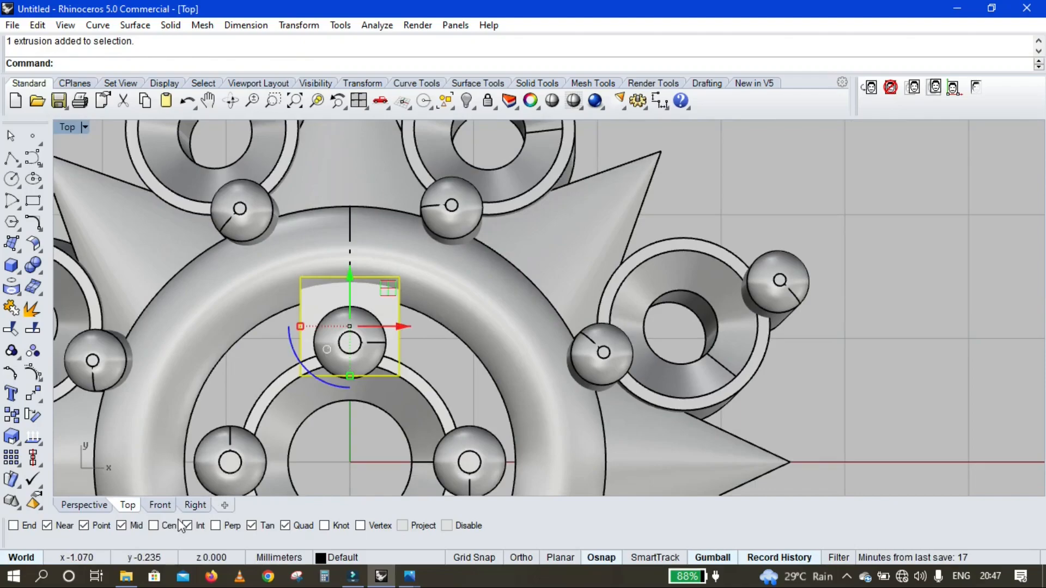
pyautogui.click(84, 505)
pyautogui.moveTo(234, 453); pyautogui.dragTo(567, 297, button='right')
pyautogui.scroll(5, 567, 296)
pyautogui.moveTo(538, 223); pyautogui.dragTo(554, 247)
pyautogui.scroll(-5, 700, 432)
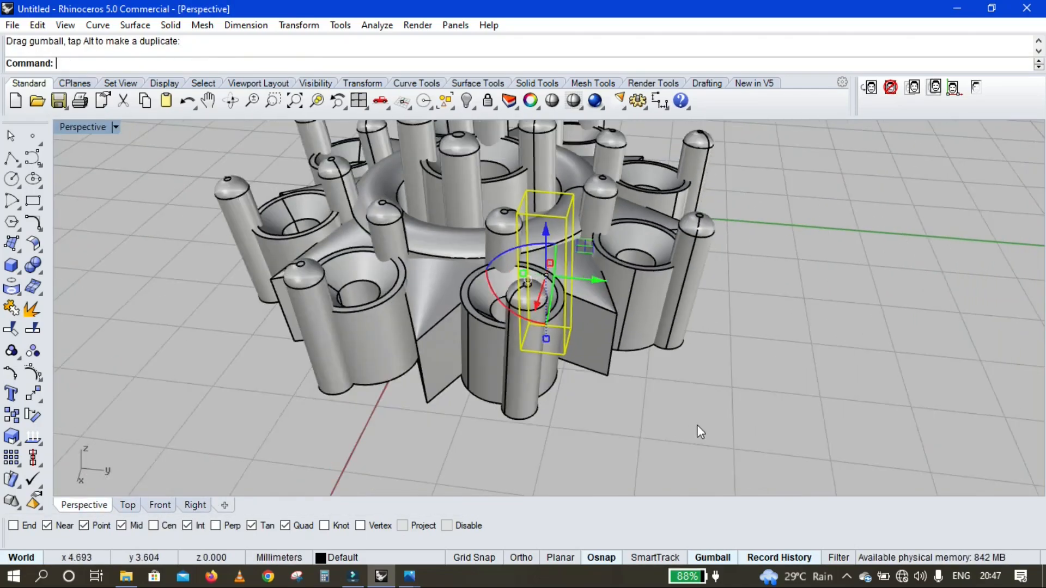
pyautogui.moveTo(700, 432); pyautogui.dragTo(551, 425, button='right')
pyautogui.click(128, 504)
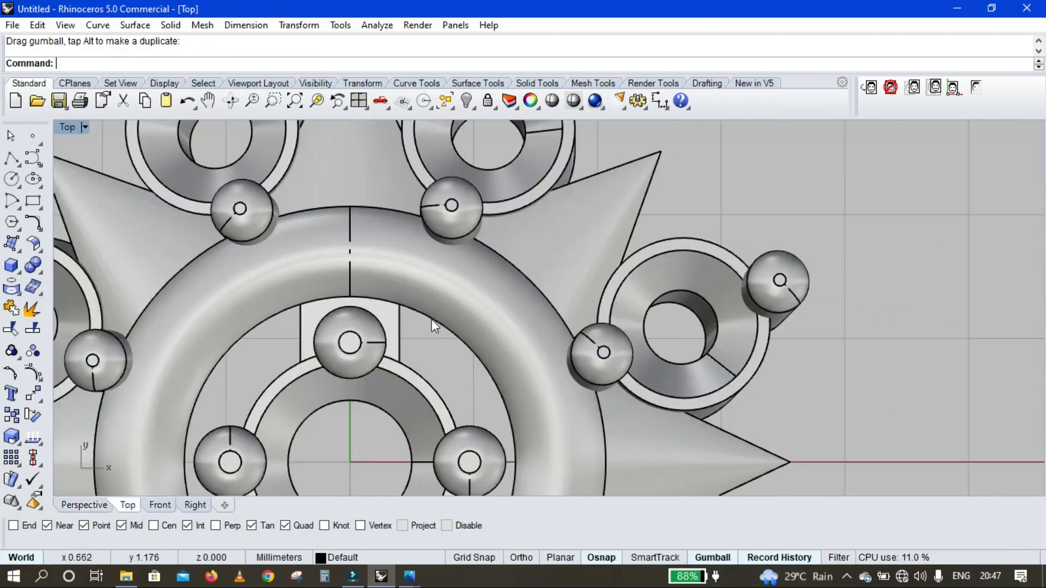
# Fillet the two side edges of the square block's top with a 0.2 mm radius
pyautogui.scroll(-4, 431, 319)
pyautogui.write('F')
pyautogui.press('Return')
pyautogui.scroll(8, 349, 331)
pyautogui.click(337, 308)
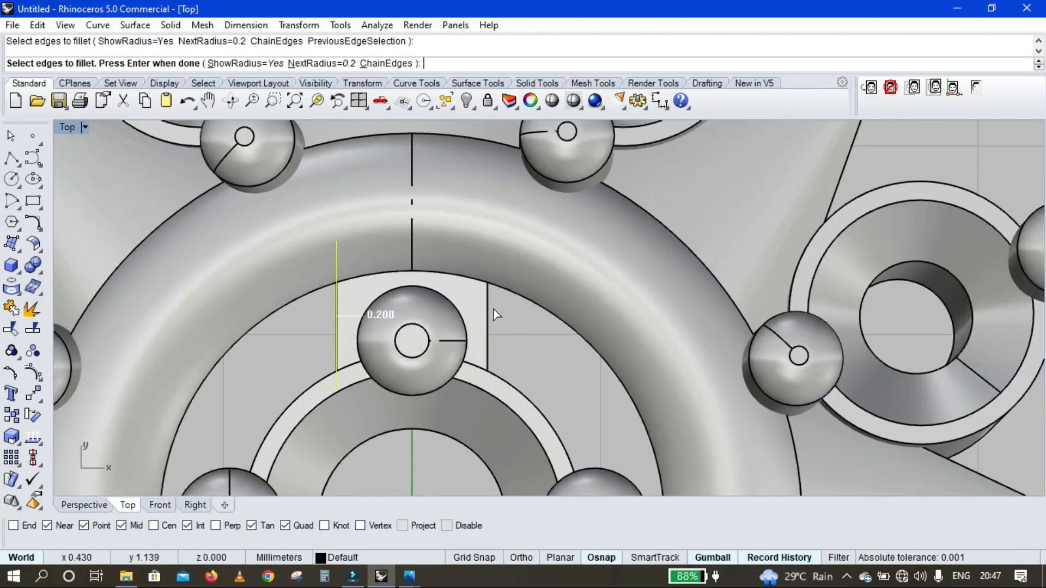
pyautogui.click(488, 308)
pyautogui.press('Return')
pyautogui.press('Return')
# Polar-array the filleted connector block about the origin as 4 items over 360 degrees
pyautogui.click(483, 316)
pyautogui.scroll(-6, 481, 321)
pyautogui.write('A')
pyautogui.press('Return')
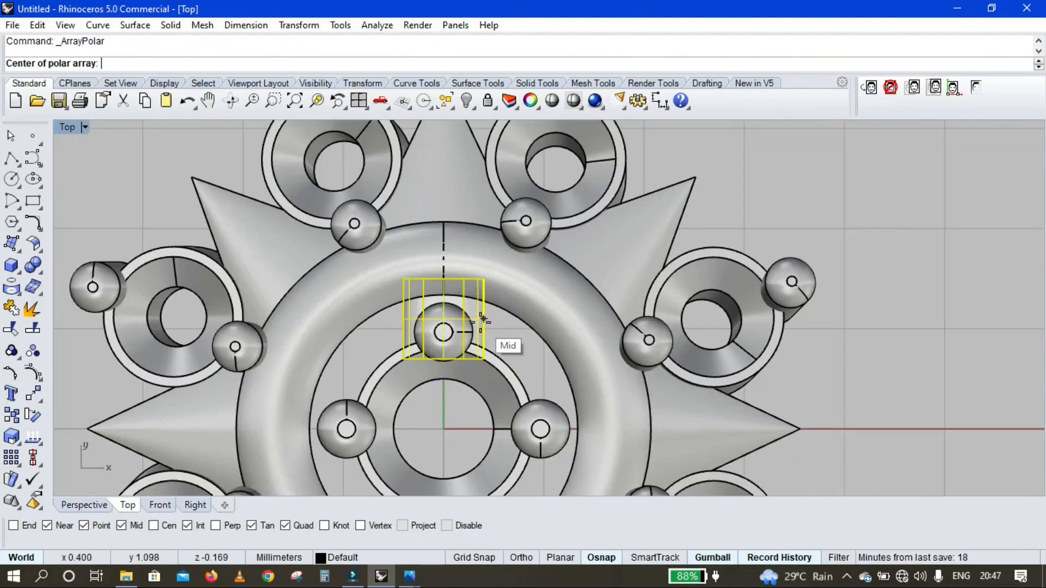
pyautogui.press('Return')
pyautogui.press('Return')
pyautogui.press('Return')
pyautogui.scroll(-5, 480, 322)
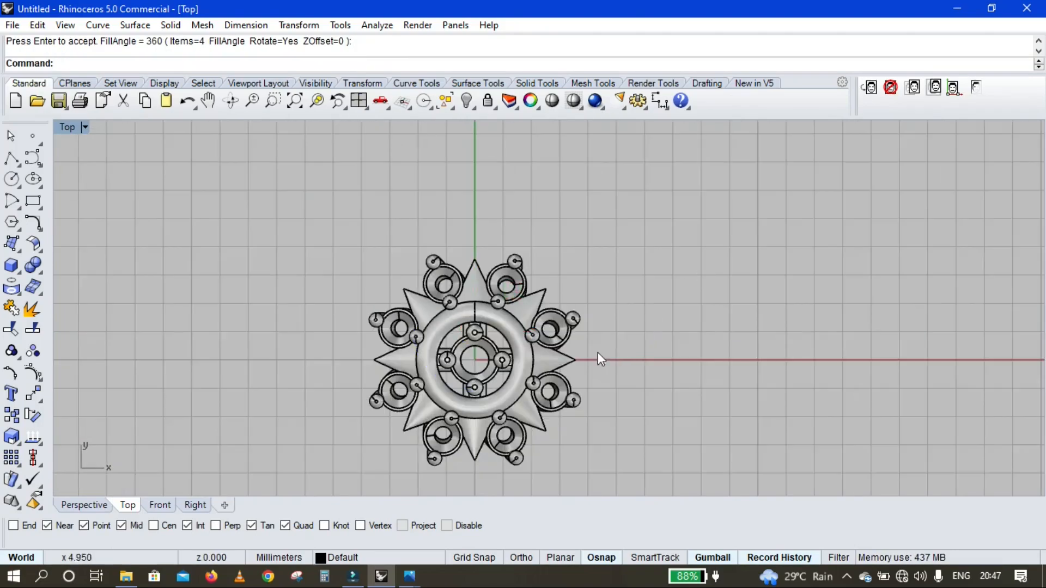
# Draw a horizontal line from its middle along the model's base in the Right view, extending about 10.4 mm to each side
pyautogui.click(201, 505)
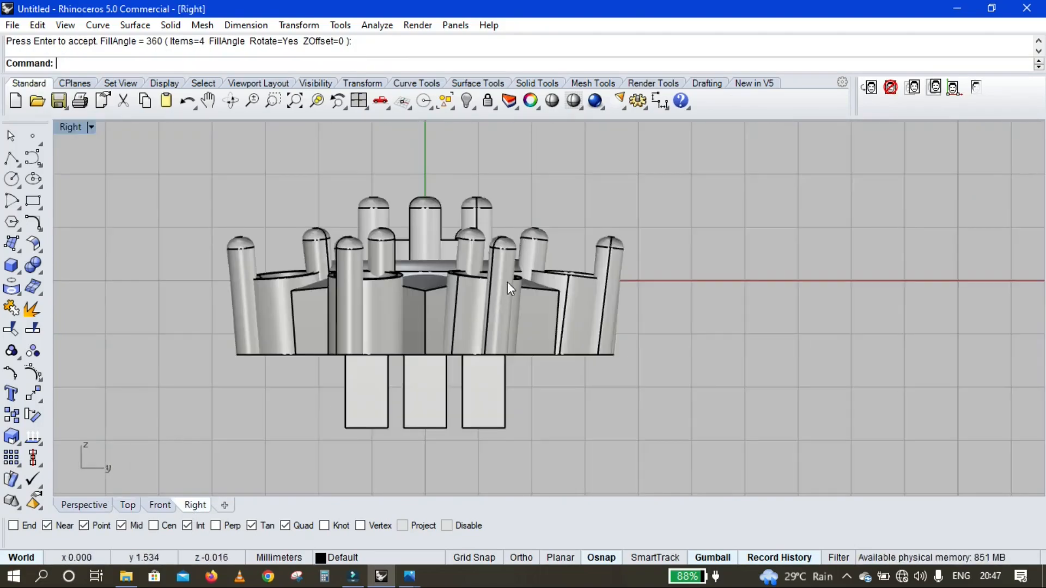
pyautogui.click(11, 158)
pyautogui.click(77, 182)
pyautogui.click(236, 355)
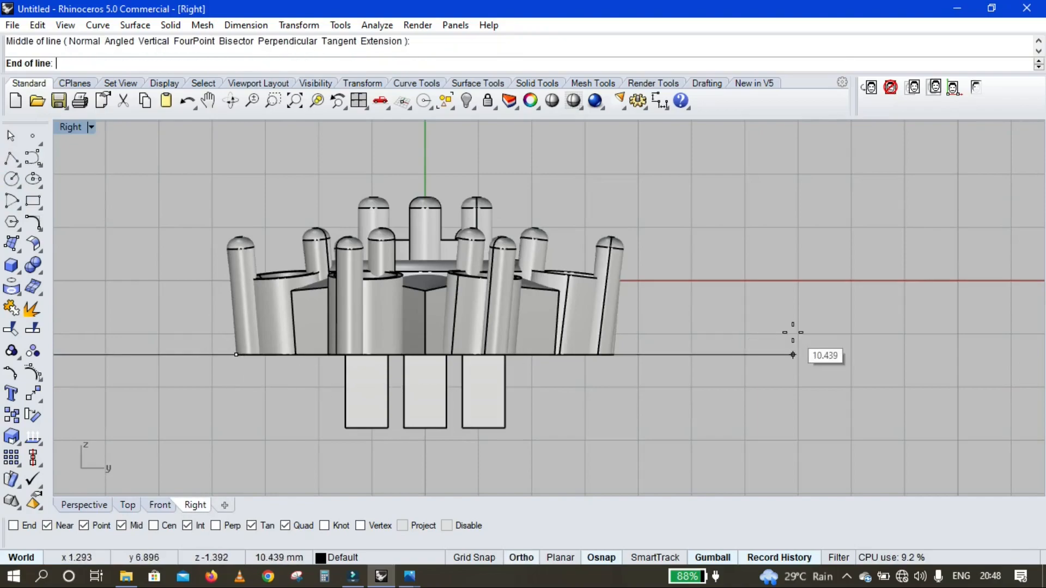
pyautogui.click(793, 355)
# Isolate the grouped central ring and prongs by hiding everything else
pyautogui.click(451, 223)
pyautogui.scroll(2, 428, 244)
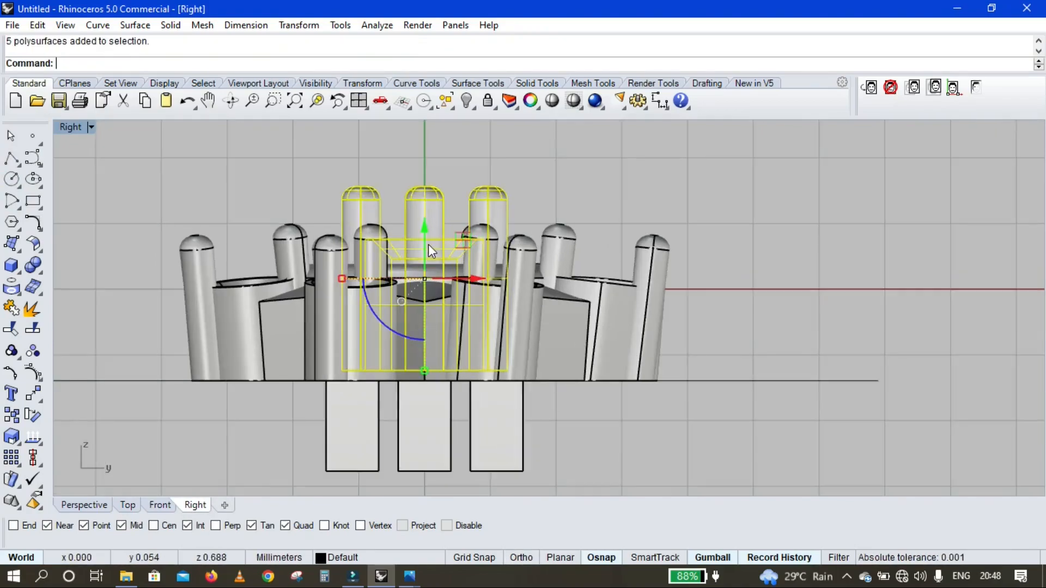
pyautogui.click(471, 112)
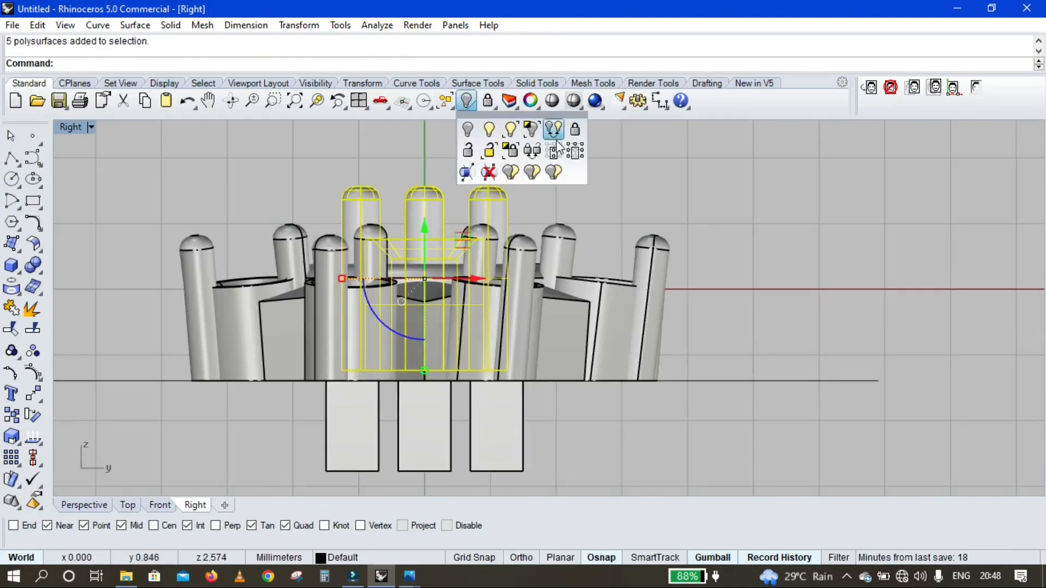
pyautogui.click(543, 136)
# Stretch the bottom faces of the isolated ring and prongs downward past the base level, and show all hidden objects again
pyautogui.keyDown('ctrl'); pyautogui.keyDown('shift'); pyautogui.moveTo(293, 394); pyautogui.dragTo(708, 320); pyautogui.keyUp('shift'); pyautogui.keyUp('ctrl')
pyautogui.scroll(-8, 567, 248)
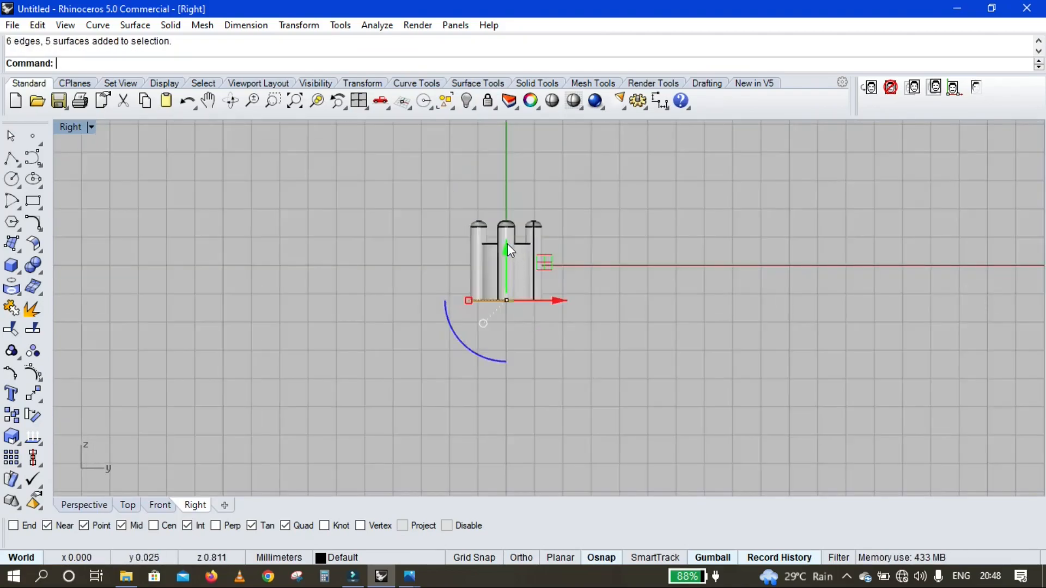
pyautogui.moveTo(508, 245); pyautogui.dragTo(334, 418)
pyautogui.click(621, 295)
pyautogui.rightClick(466, 102)
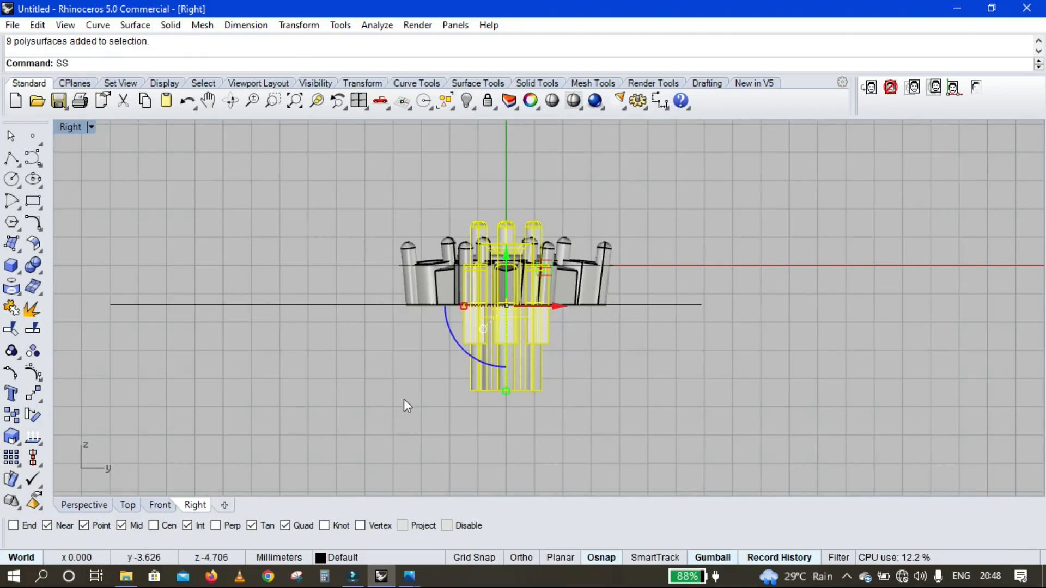
# Split the central setting and the four connector blocks with the horizontal base line
pyautogui.press('Return')
pyautogui.moveTo(679, 274); pyautogui.dragTo(596, 372)
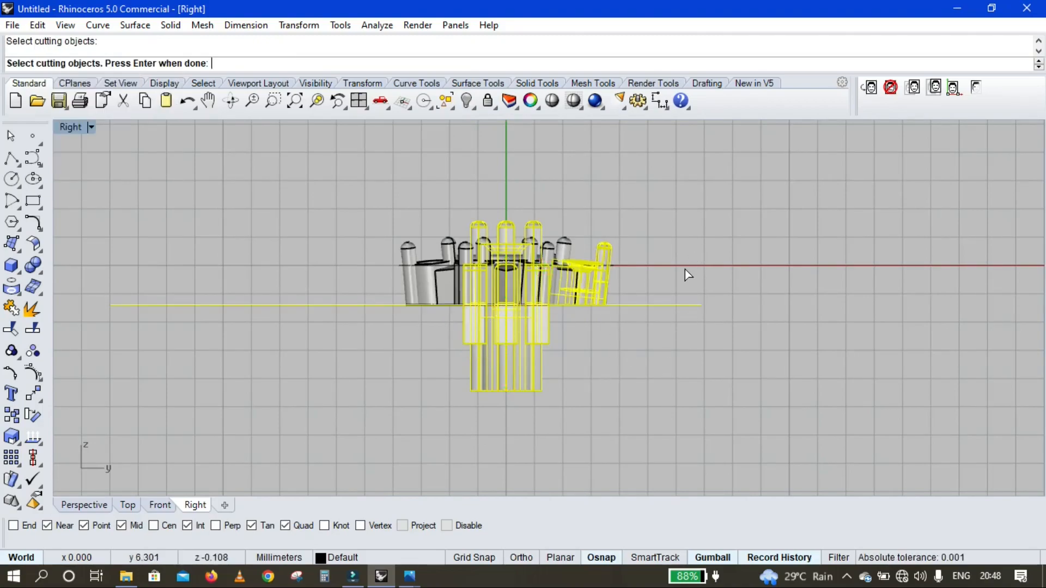
pyautogui.press('Return')
pyautogui.click(684, 305)
pyautogui.press('Return')
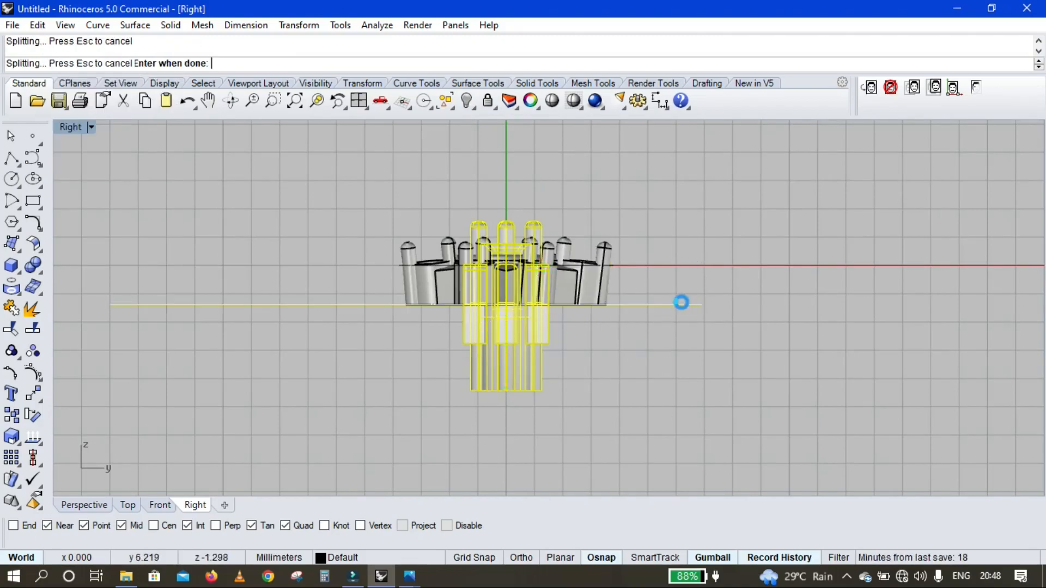
# Delete the split-off portions of the connector blocks below the base line
pyautogui.press('BackSpace')
pyautogui.press('BackSpace')
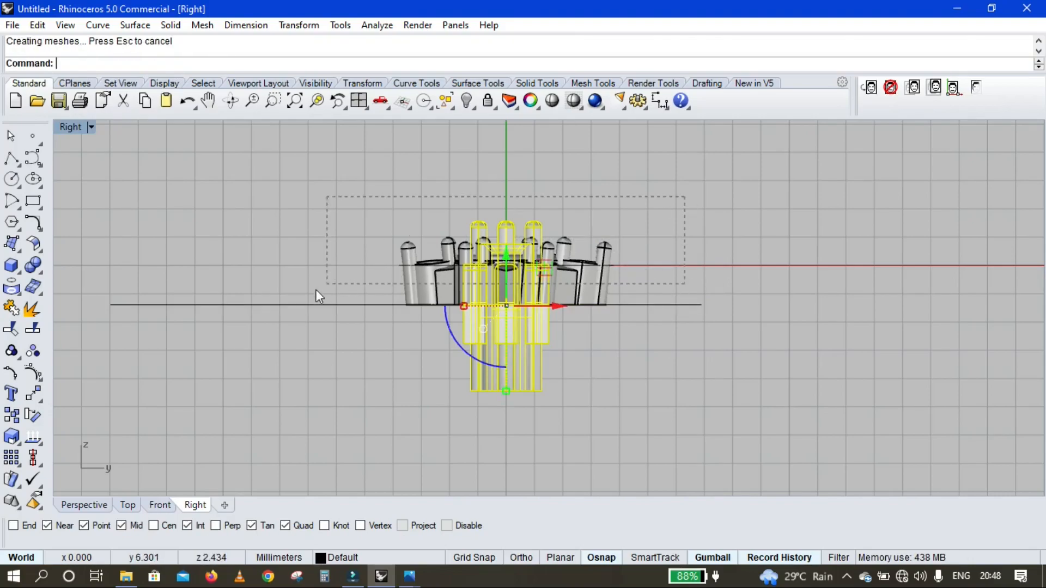
pyautogui.keyDown('ctrl'); pyautogui.moveTo(315, 290); pyautogui.dragTo(316, 290); pyautogui.keyUp('ctrl')
pyautogui.press('Delete')
# Ungroup the split central setting and delete its pieces below the base line
pyautogui.moveTo(600, 364); pyautogui.dragTo(425, 428)
pyautogui.click(34, 353)
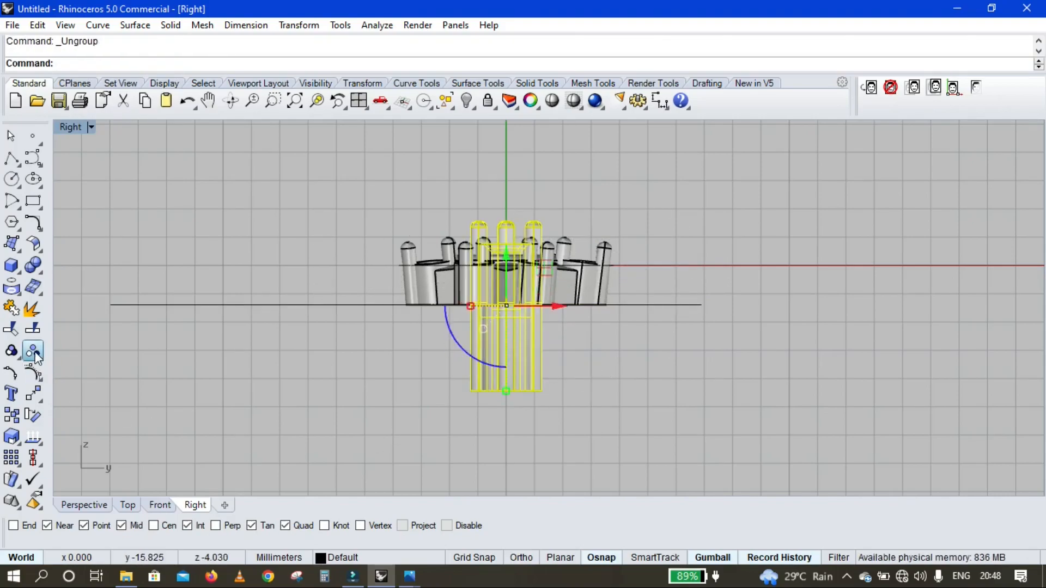
pyautogui.keyDown('ctrl'); pyautogui.moveTo(436, 243); pyautogui.dragTo(431, 245); pyautogui.keyUp('ctrl')
pyautogui.press('Delete')
# Delete the horizontal cutting line and orbit the model in Perspective to check its underside
pyautogui.moveTo(787, 270); pyautogui.dragTo(673, 379)
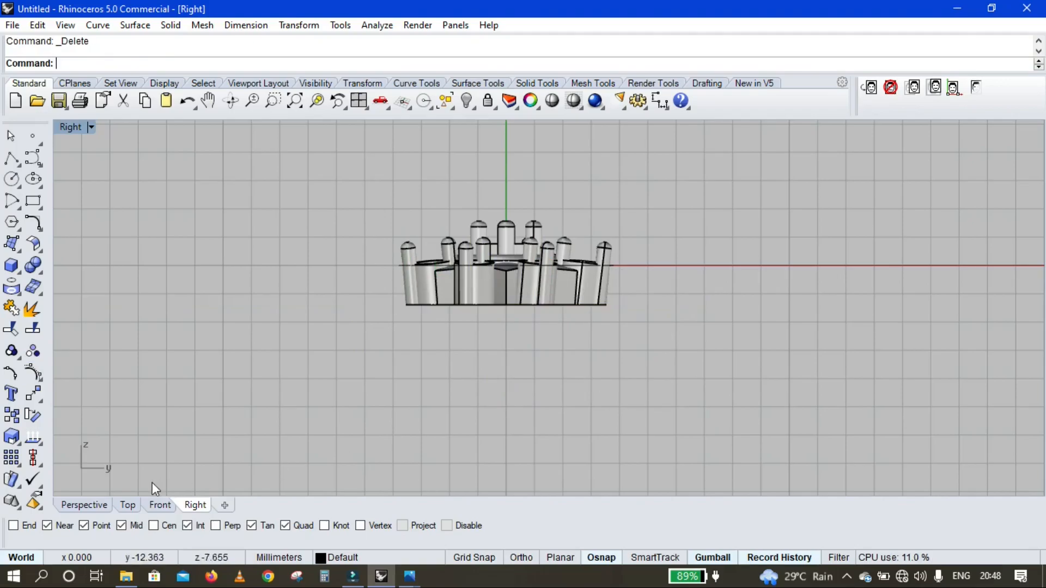
pyautogui.click(84, 505)
pyautogui.moveTo(458, 344); pyautogui.dragTo(545, 480, button='right')
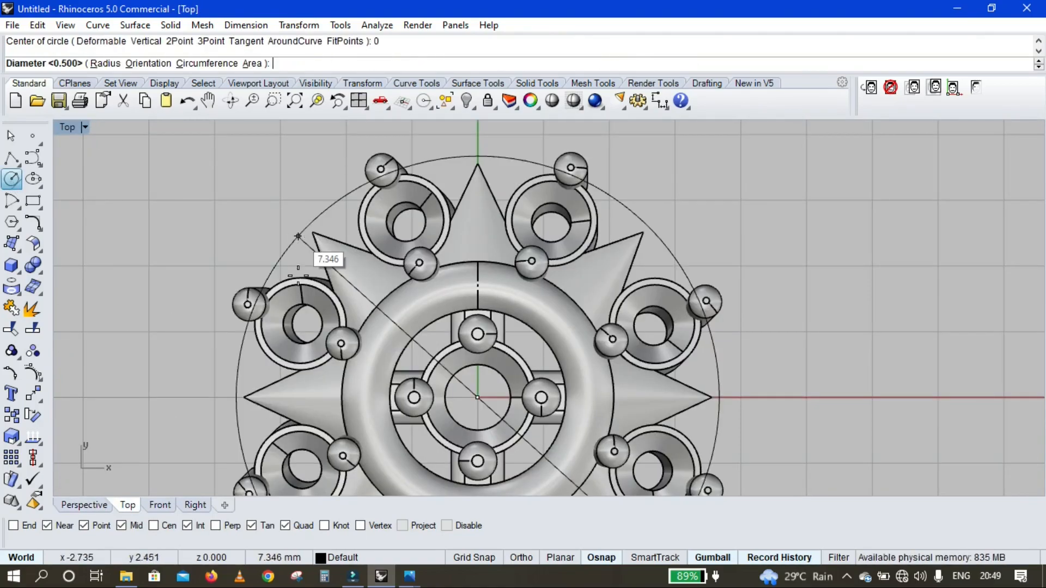
# Draw a circle centred on the origin with a diameter of about 3.5 mm, running along the middle of the central ring
pyautogui.scroll(3, 545, 292)
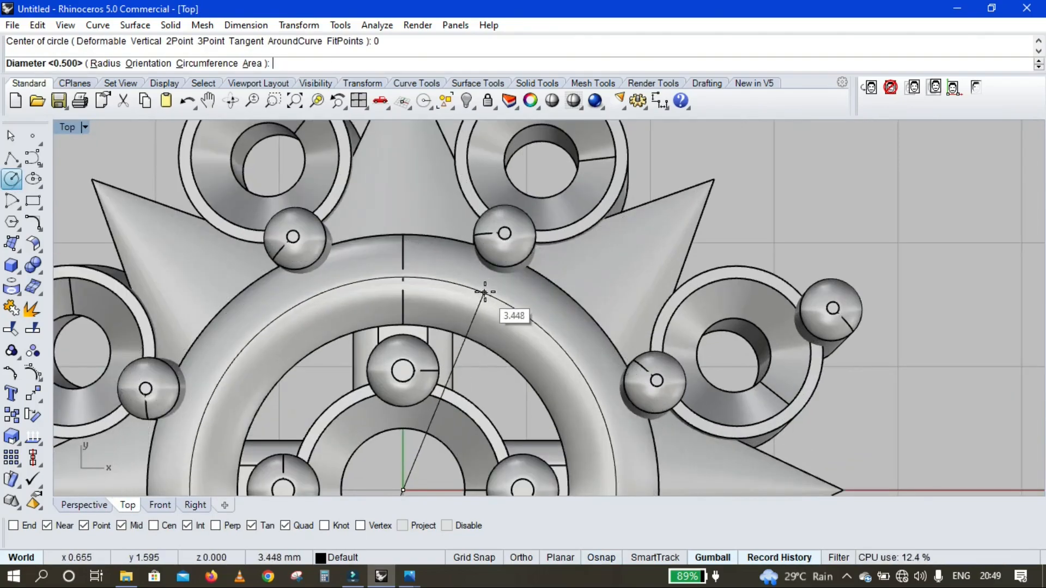
pyautogui.scroll(-9, 478, 295)
pyautogui.click(473, 296)
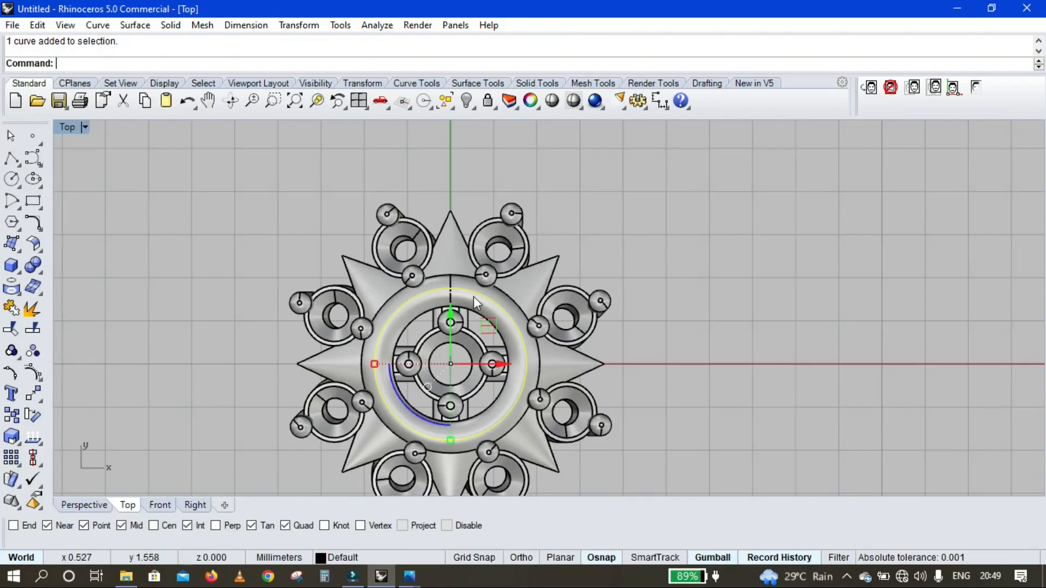
# Cut all eight pointed rays using the circle as the cutting curve
pyautogui.scroll(-6, 674, 299)
pyautogui.press('Return')
pyautogui.scroll(7, 564, 268)
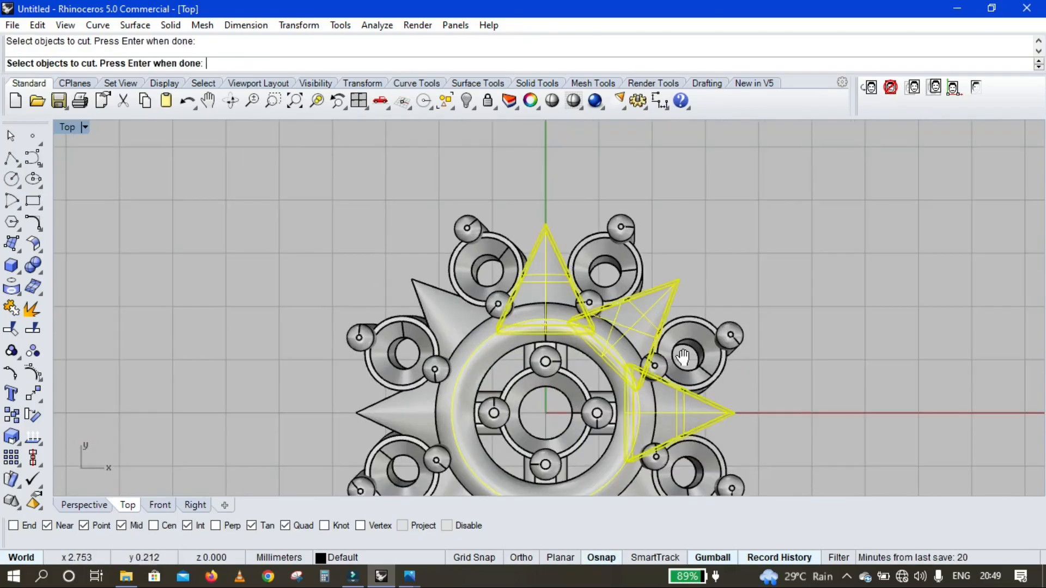
pyautogui.moveTo(682, 357); pyautogui.dragTo(658, 233, button='right')
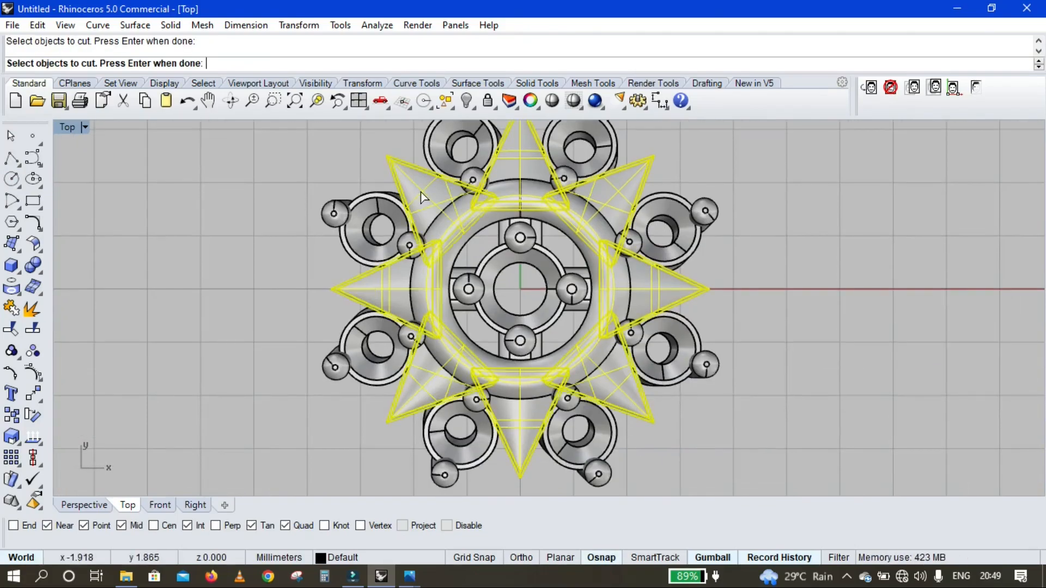
pyautogui.press('Return')
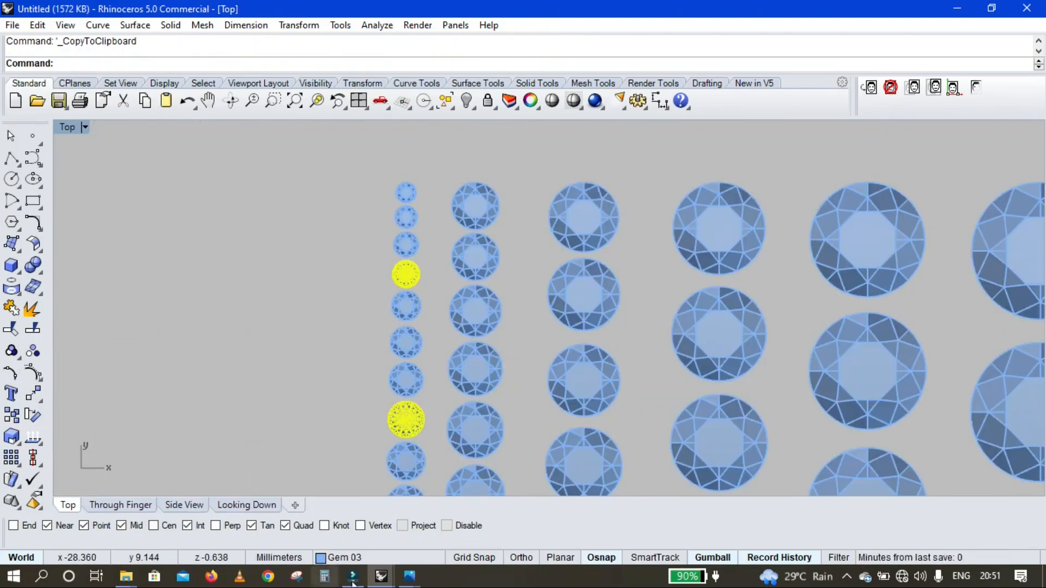
# Switch back to the sun model document, paste the two copied round gems and move them beside the model
pyautogui.click(382, 576)
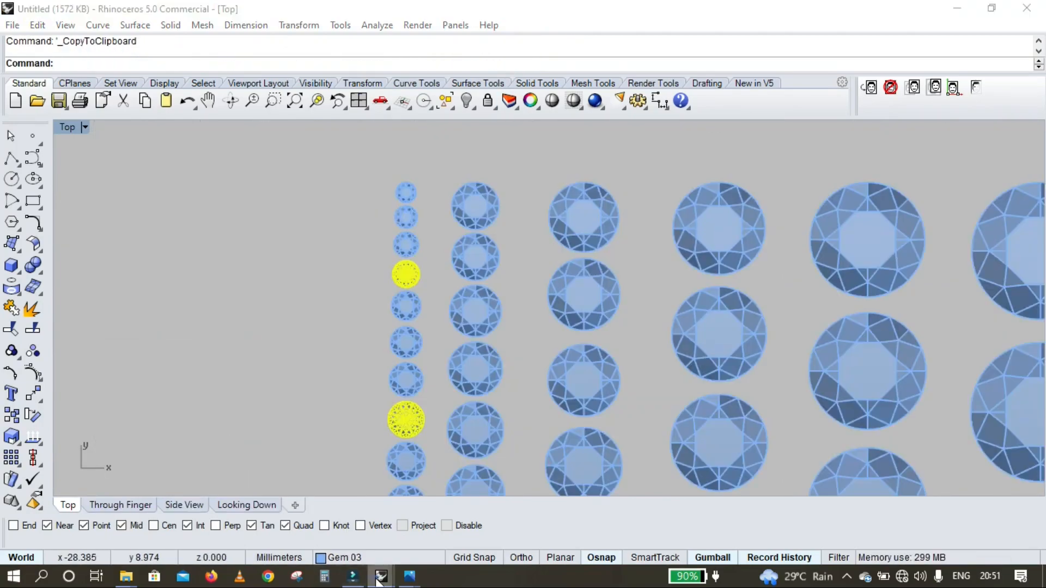
pyautogui.hotkey('alt', 'Tab')
pyautogui.scroll(-3, 364, 360)
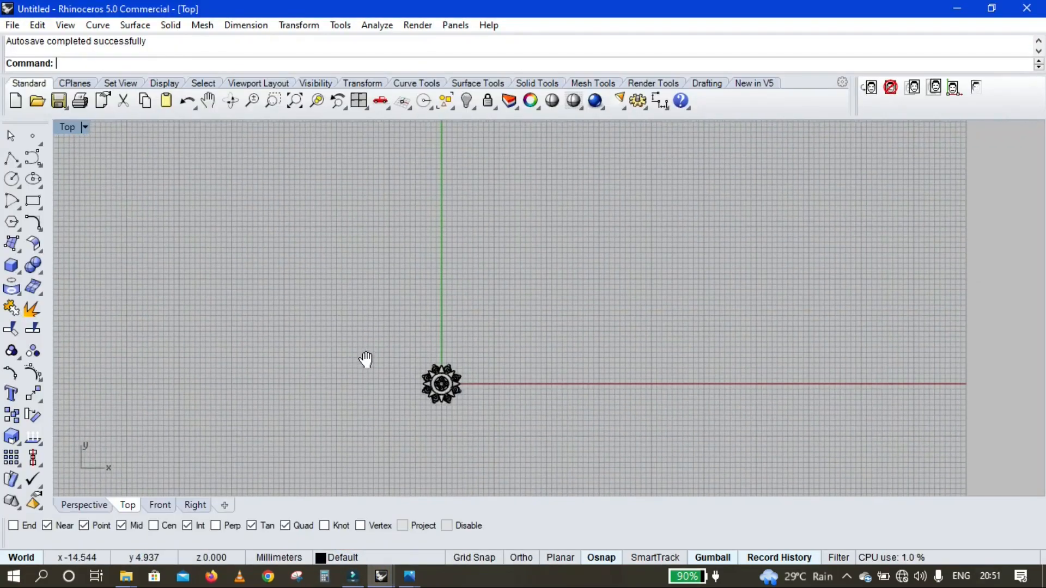
pyautogui.hotkey('ctrl', 'v')
pyautogui.scroll(5, 429, 327)
pyautogui.scroll(-2, 358, 318)
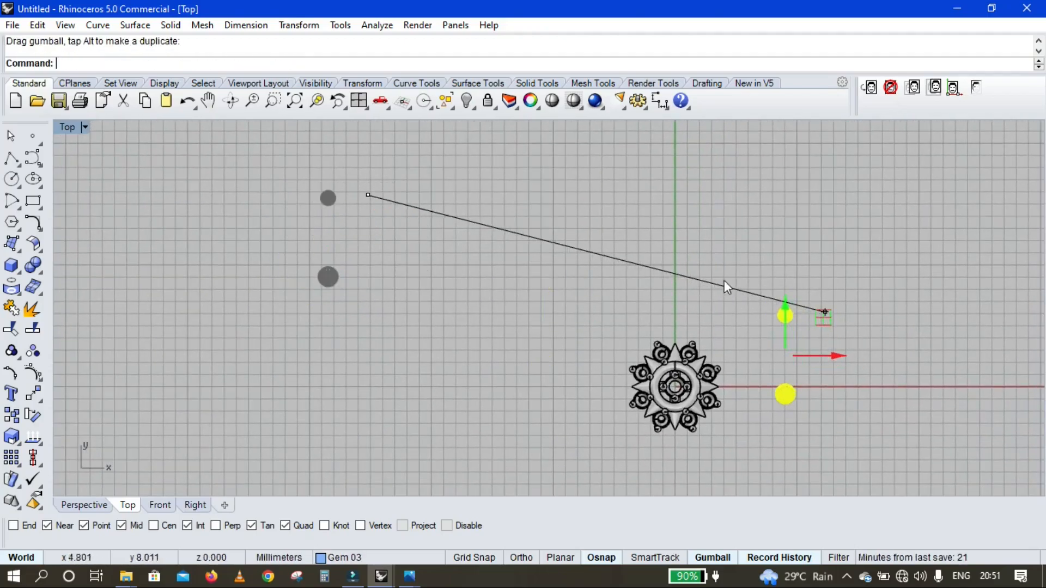
pyautogui.moveTo(724, 280); pyautogui.dragTo(825, 311)
# Move the larger gem by its centre point to the origin, 0, in the central setting
pyautogui.click(769, 418)
pyautogui.scroll(8, 774, 411)
pyautogui.click(839, 316)
pyautogui.scroll(6, 838, 320)
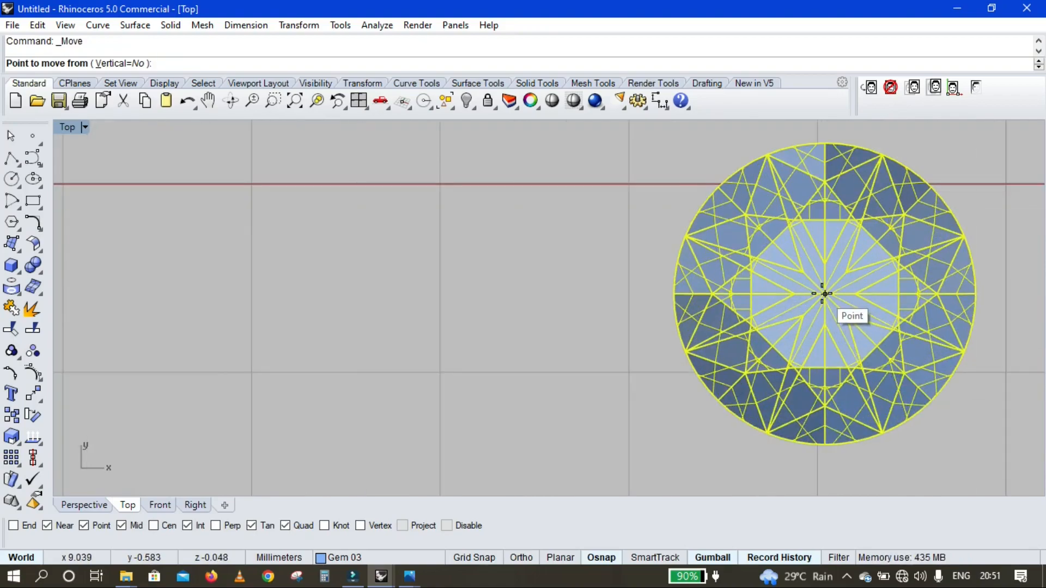
pyautogui.click(822, 292)
pyautogui.write('0')
pyautogui.press('Return')
# Move the smaller gem from its centre point into one of the outer stone settings
pyautogui.scroll(-7, 735, 283)
pyautogui.click(731, 296)
pyautogui.moveTo(722, 158); pyautogui.dragTo(711, 312, button='right')
pyautogui.scroll(-8, 711, 312)
pyautogui.scroll(4, 709, 267)
pyautogui.click(707, 236)
pyautogui.rightClick(711, 238)
pyautogui.scroll(15, 717, 244)
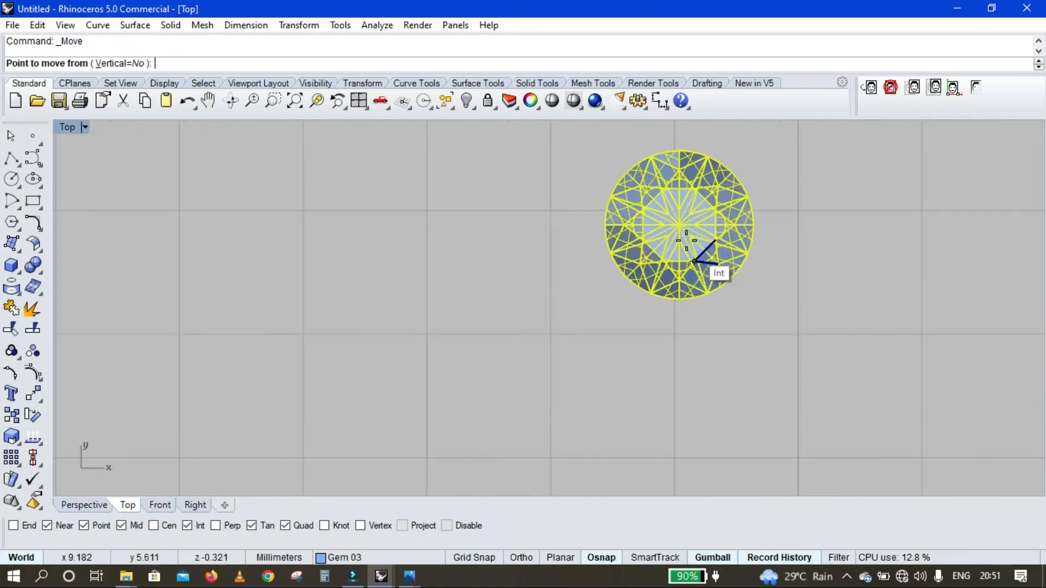
pyautogui.click(676, 215)
pyautogui.scroll(-8, 674, 264)
pyautogui.moveTo(490, 348); pyautogui.dragTo(706, 250, button='right')
pyautogui.scroll(8, 245, 420)
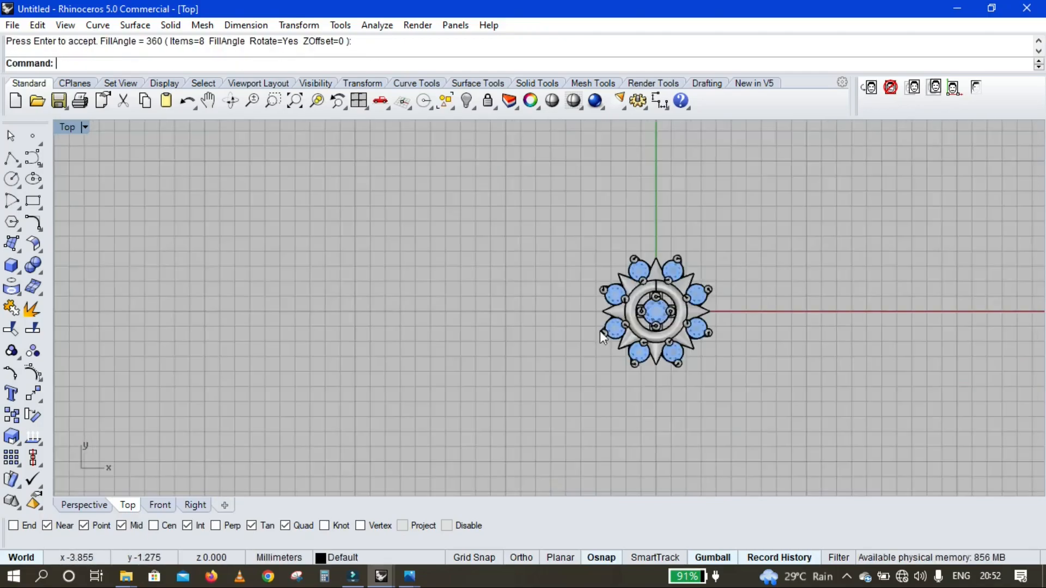
# Orbit the model in Perspective to check how the gems sit in their settings, and return to the Top view
pyautogui.scroll(4, 600, 331)
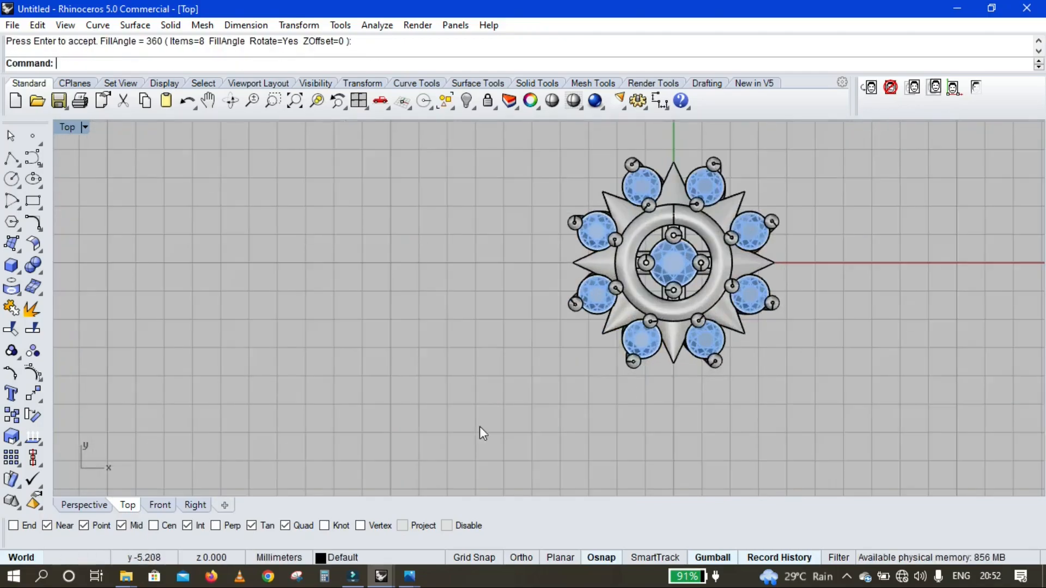
pyautogui.click(84, 505)
pyautogui.scroll(-6, 524, 329)
pyautogui.moveTo(516, 281); pyautogui.dragTo(442, 236, button='right')
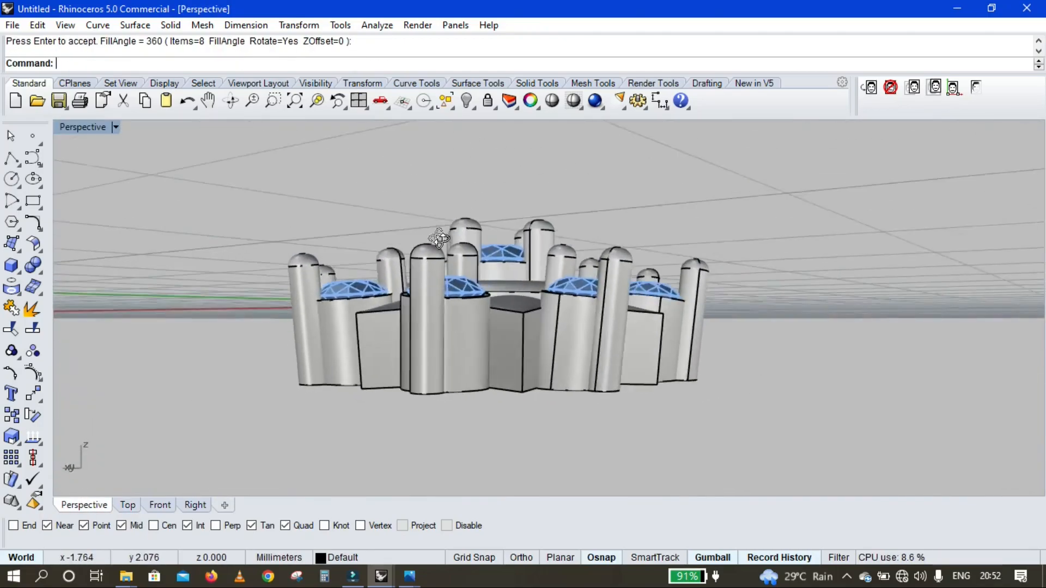
pyautogui.scroll(4, 480, 284)
pyautogui.moveTo(539, 294); pyautogui.dragTo(504, 306, button='right')
pyautogui.scroll(-3, 503, 306)
pyautogui.click(128, 505)
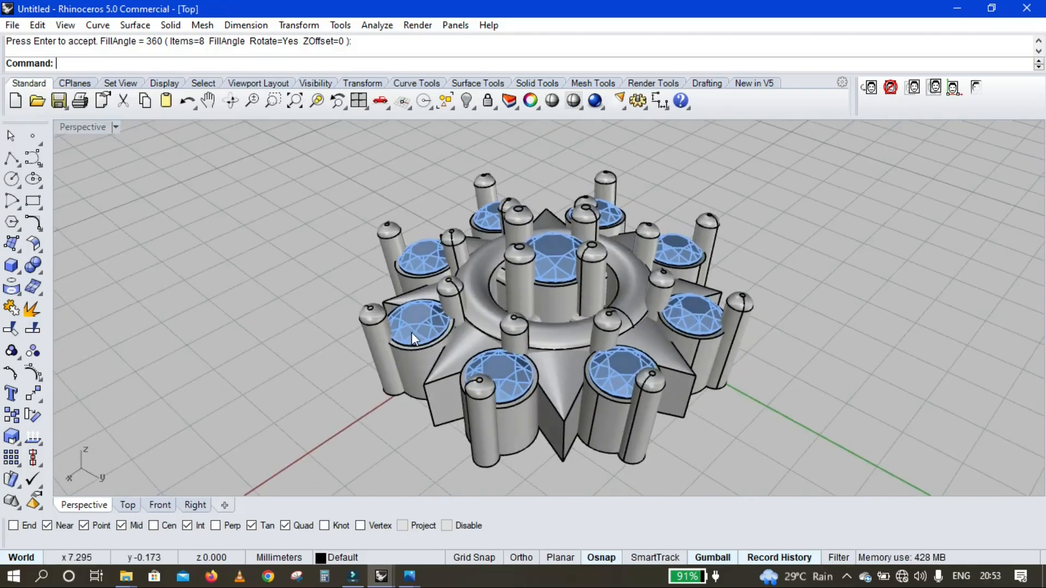
pyautogui.scroll(-4, 681, 243)
pyautogui.moveTo(681, 243); pyautogui.dragTo(503, 281, button='right')
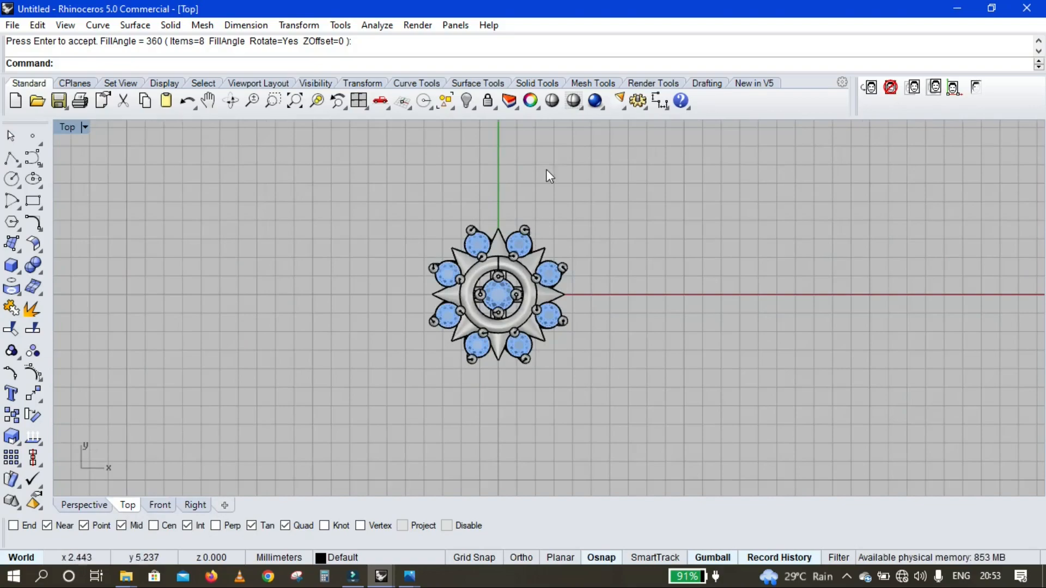
# Open the object properties
pyautogui.click(453, 108)
pyautogui.click(554, 106)
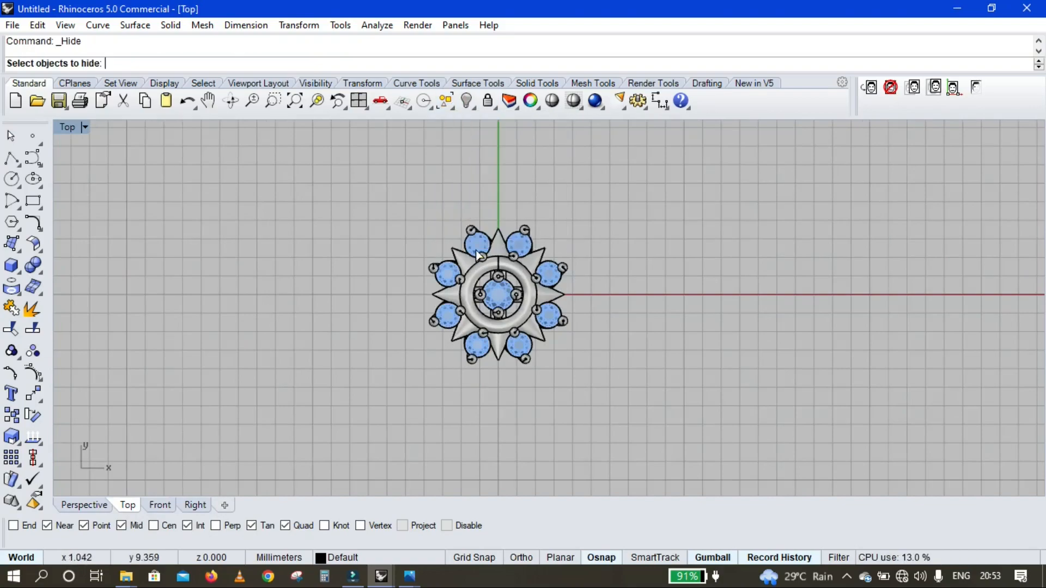
pyautogui.click(531, 101)
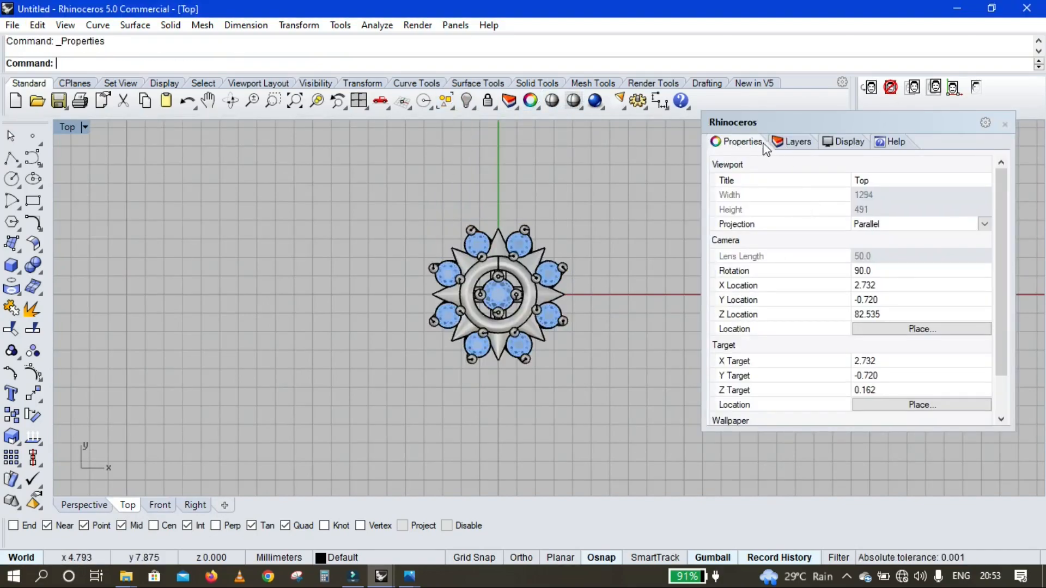
pyautogui.click(795, 142)
pyautogui.click(720, 143)
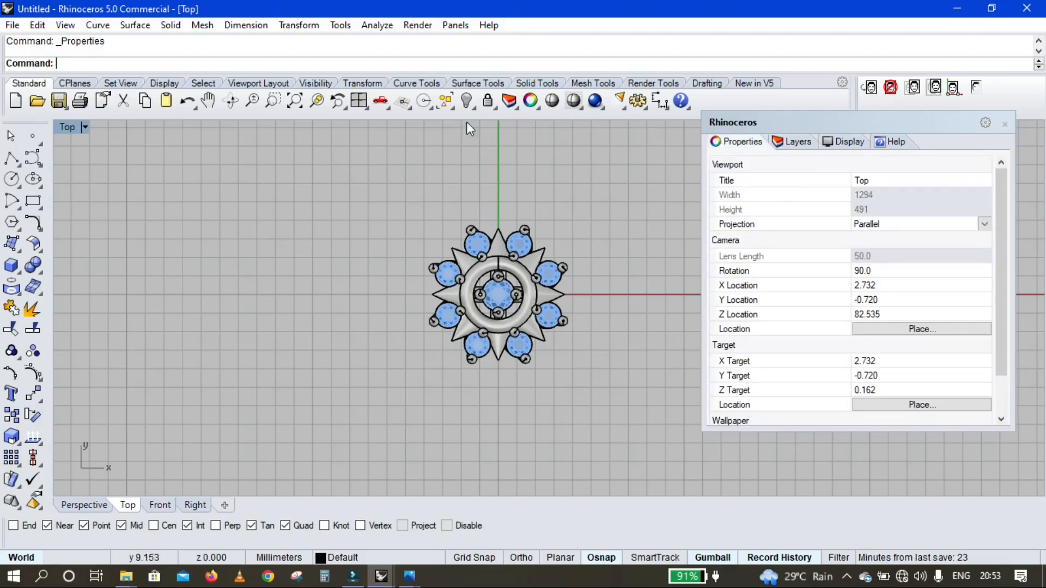
# Select all polysurfaces of the metal parts, assign their material by Object and colour it gold
pyautogui.click(450, 107)
pyautogui.click(478, 185)
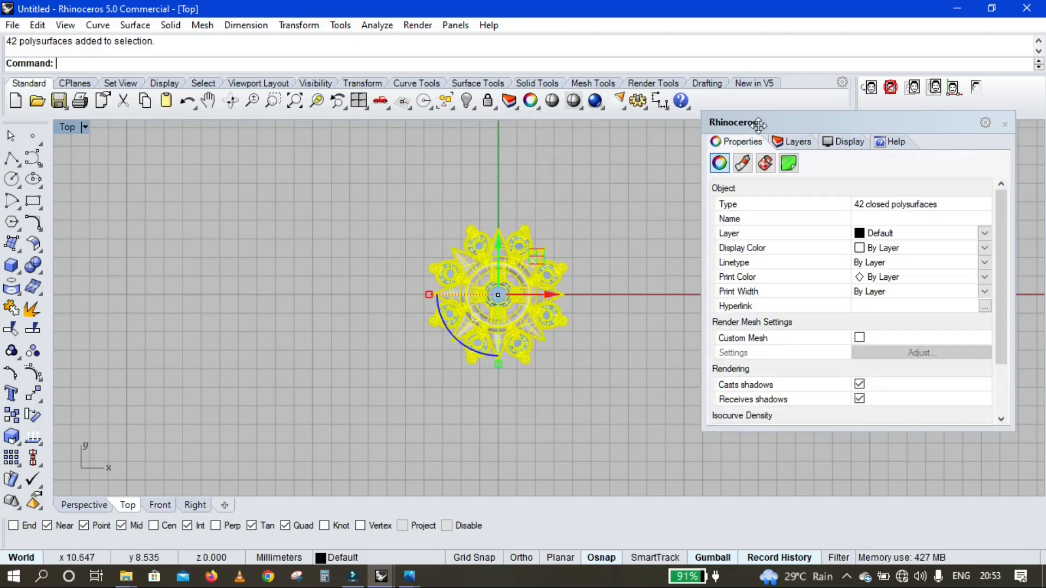
pyautogui.click(742, 163)
pyautogui.click(850, 185)
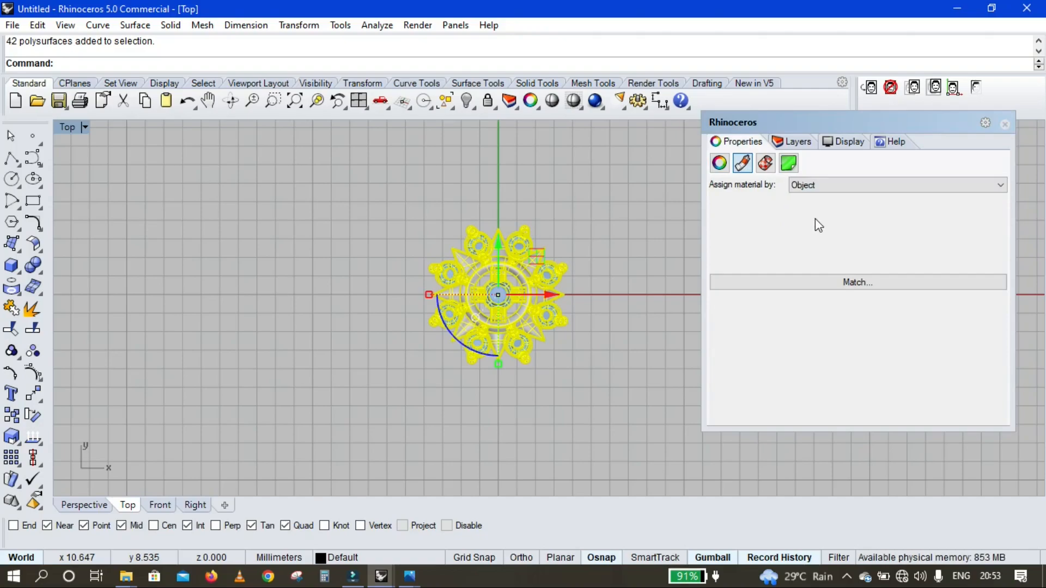
pyautogui.click(782, 329)
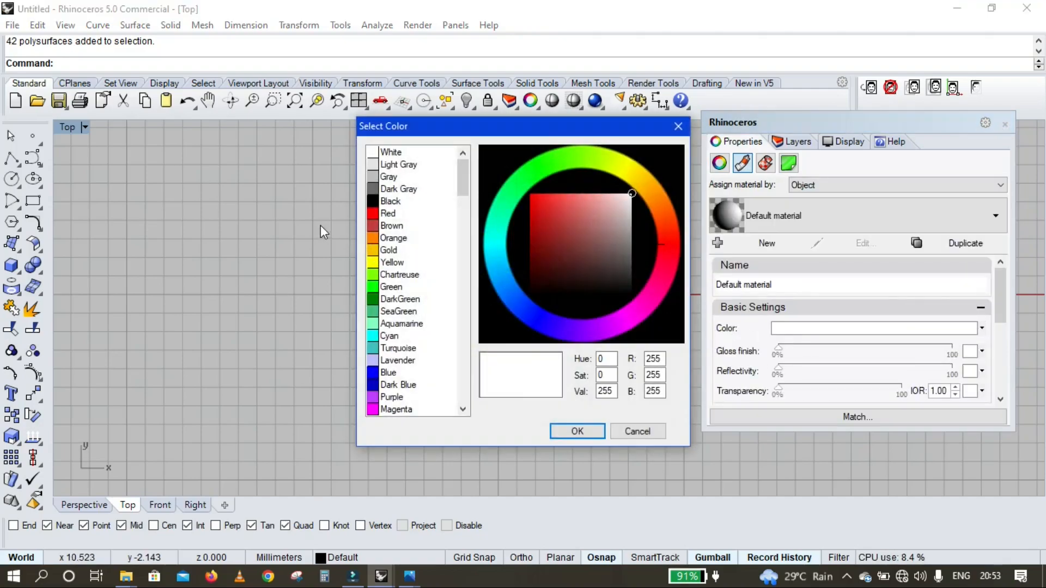
pyautogui.click(577, 431)
pyautogui.click(601, 347)
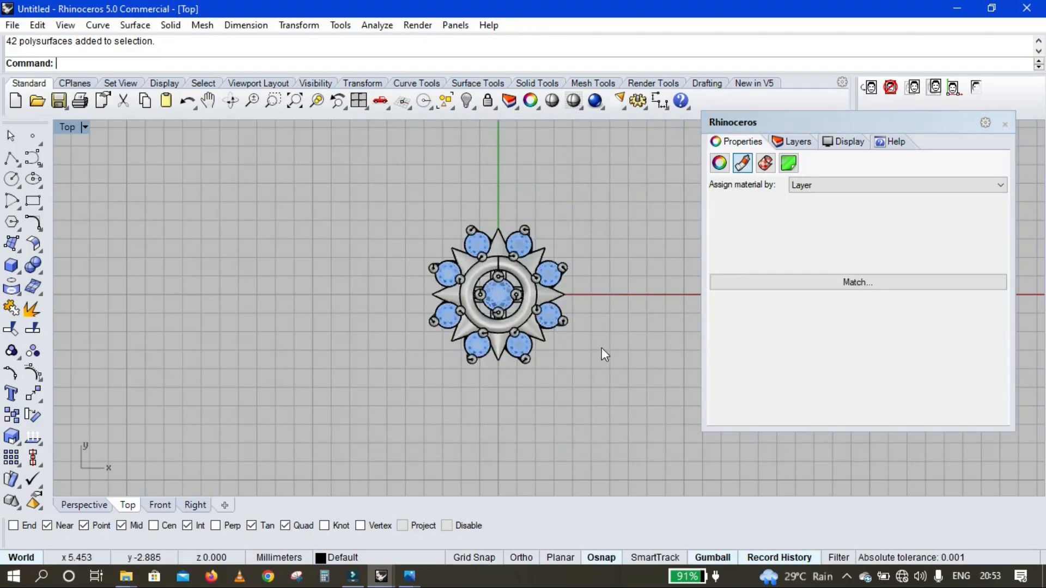
# Select the central gem and all eight outer gems and assign their material by Object
pyautogui.click(344, 557)
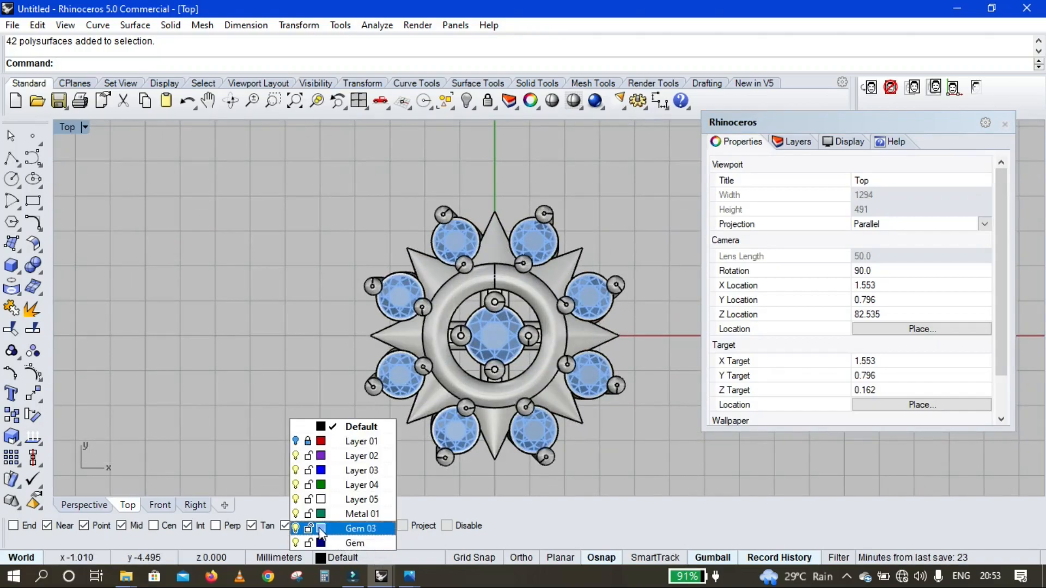
pyautogui.click(460, 241)
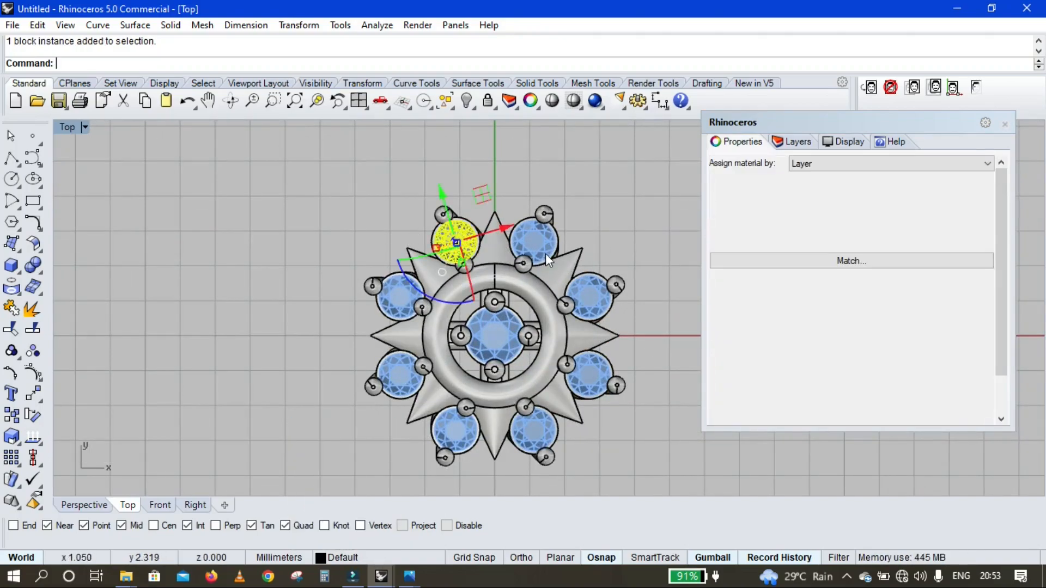
pyautogui.keyDown('shift'); pyautogui.click(542, 251); pyautogui.keyUp('shift')
pyautogui.keyDown('shift'); pyautogui.click(594, 299); pyautogui.keyUp('shift')
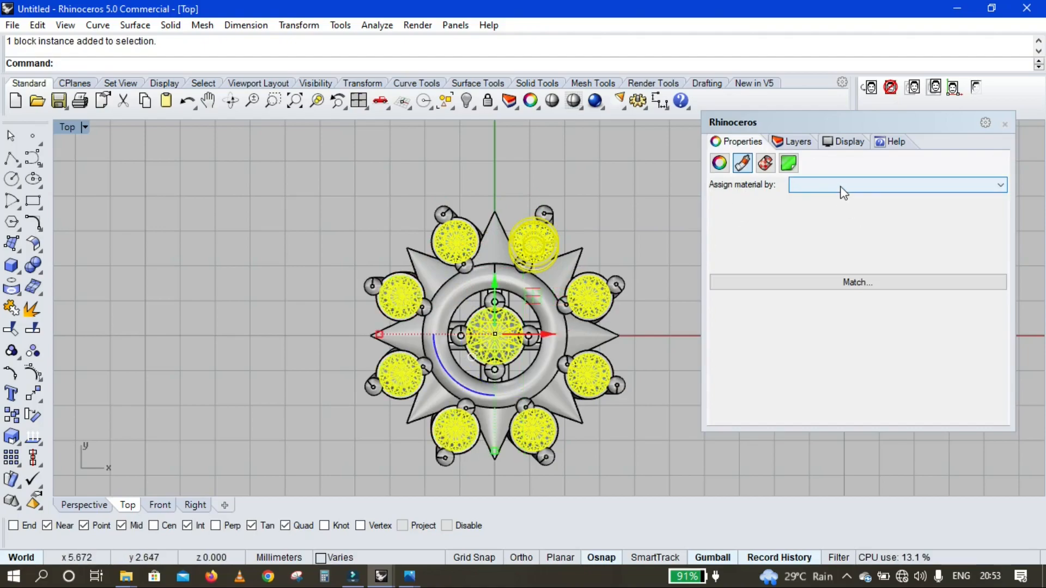
pyautogui.click(879, 185)
pyautogui.click(846, 223)
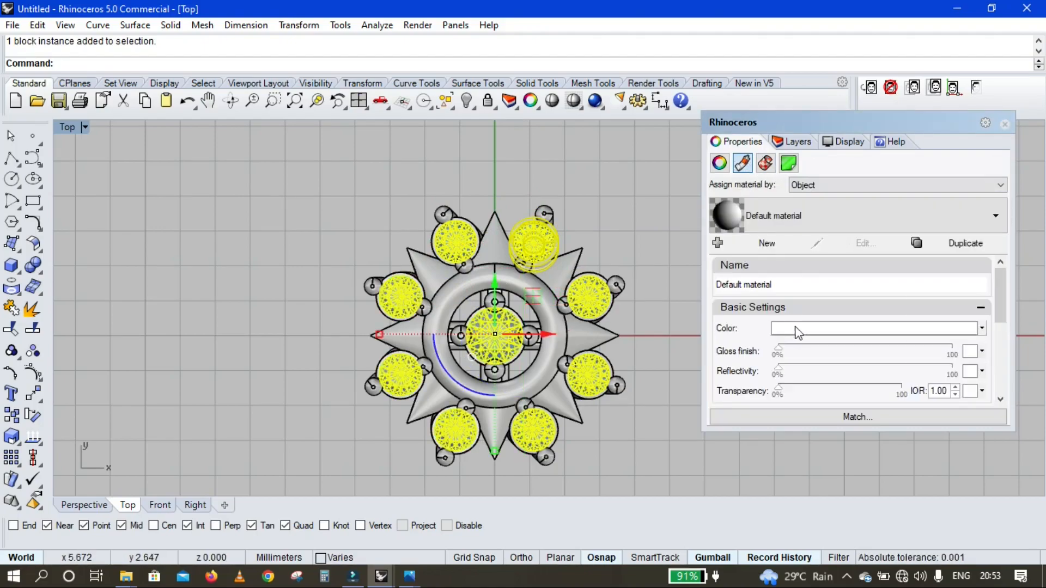
# Set the gem material's colour to a light blue with RGB 127, 127, 255 and close the properties
pyautogui.click(796, 328)
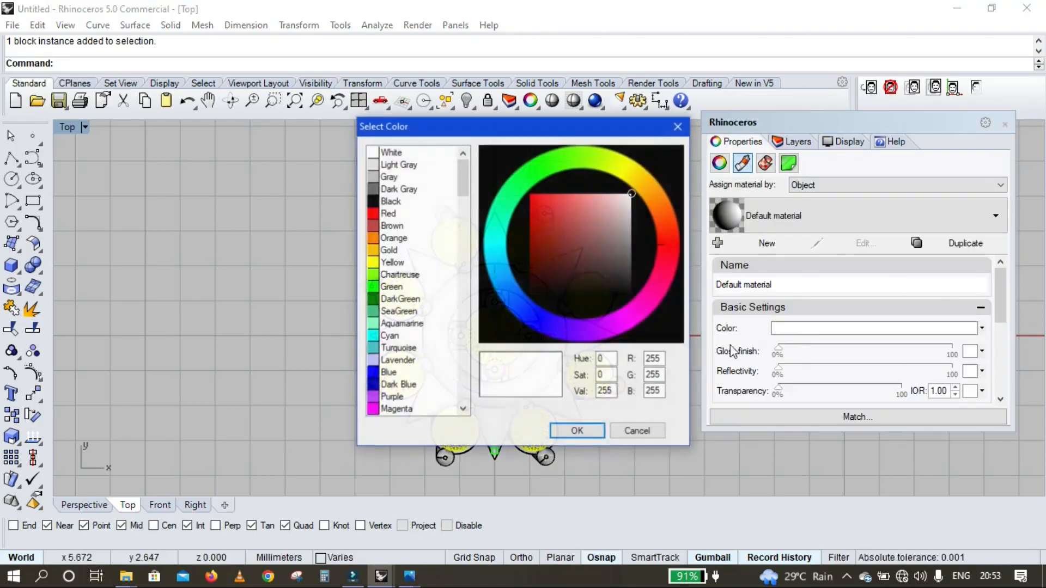
pyautogui.click(396, 349)
pyautogui.scroll(-4, 428, 365)
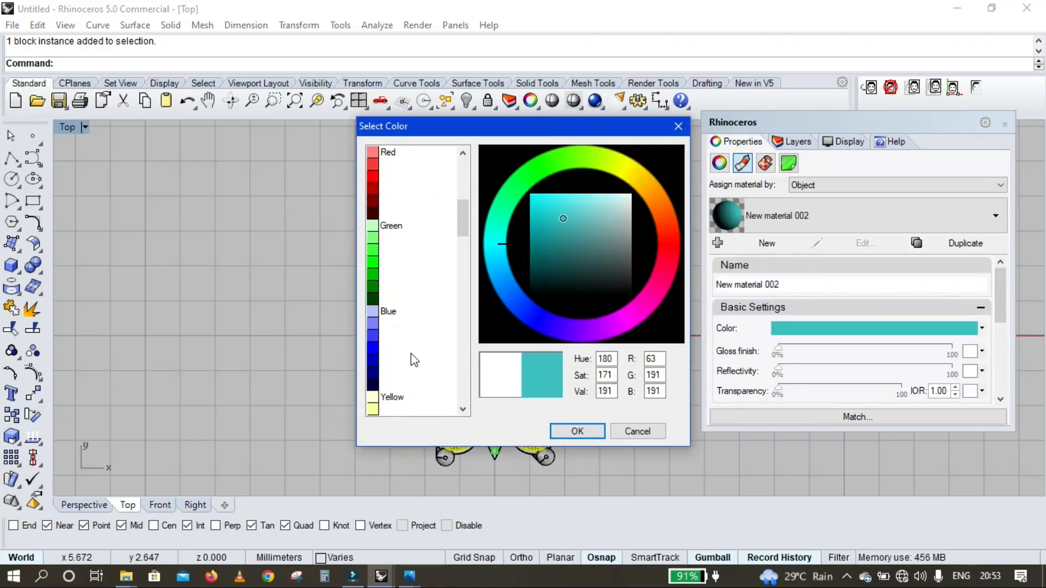
pyautogui.click(375, 324)
pyautogui.click(577, 431)
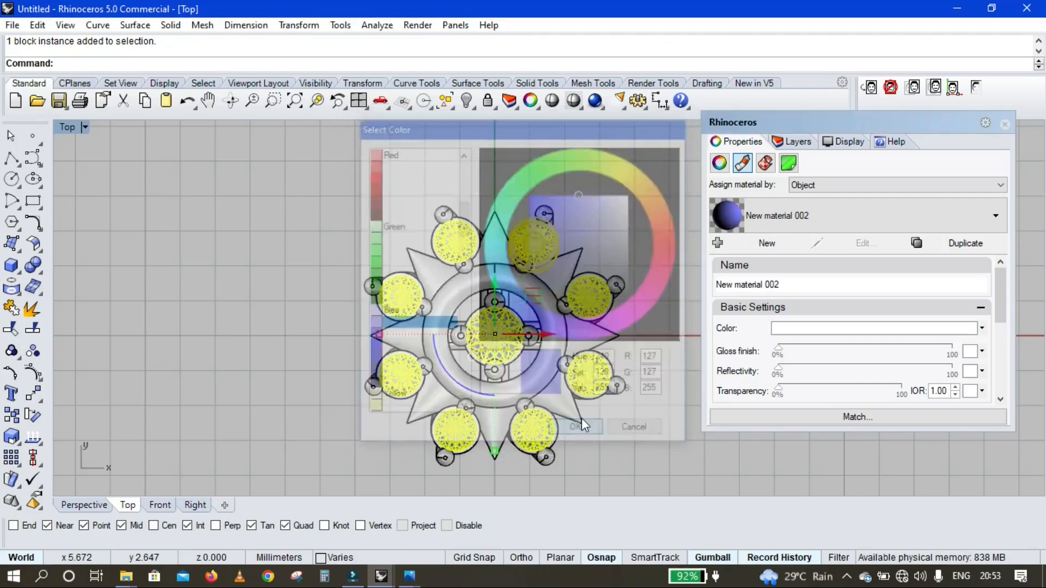
pyautogui.press('Escape')
pyautogui.click(1006, 125)
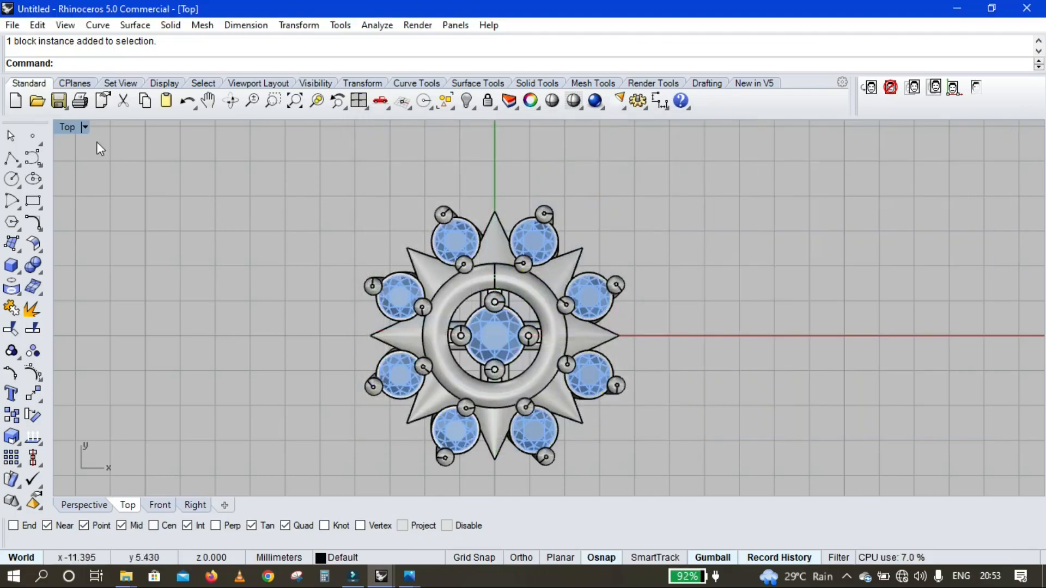
# Switch the viewport display to Rendered and review the finished model in the Perspective and Top views
pyautogui.click(85, 126)
pyautogui.click(136, 146)
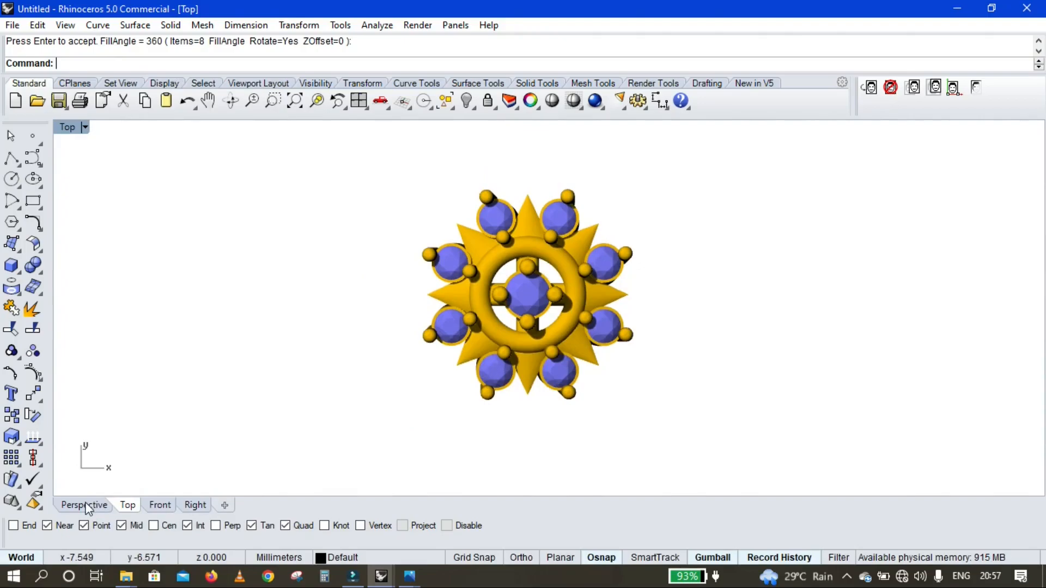
pyautogui.click(86, 508)
pyautogui.moveTo(522, 351); pyautogui.dragTo(475, 371, button='right')
pyautogui.scroll(-2, 473, 367)
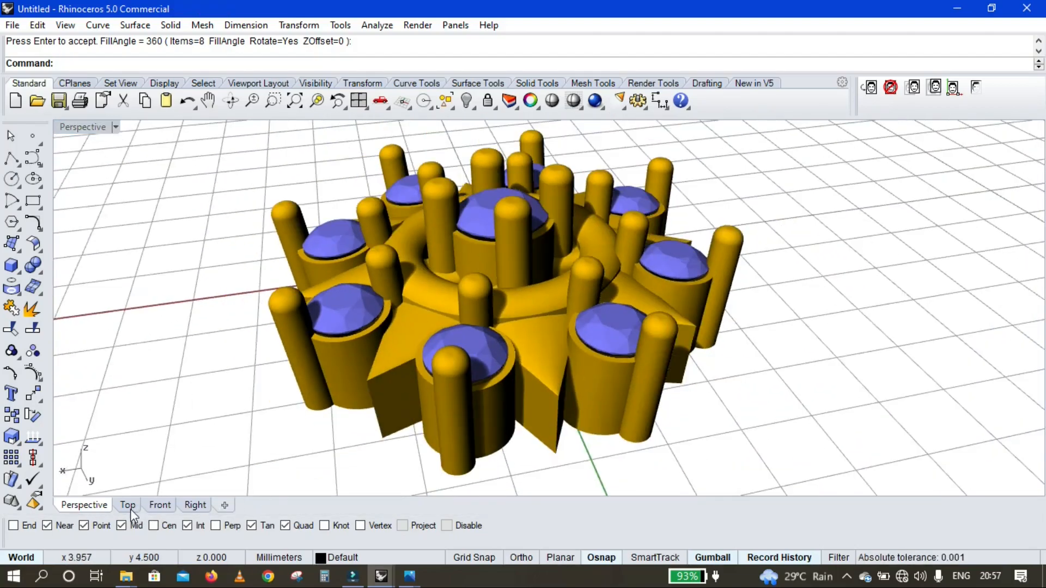
pyautogui.click(128, 506)
pyautogui.scroll(-1, 561, 291)
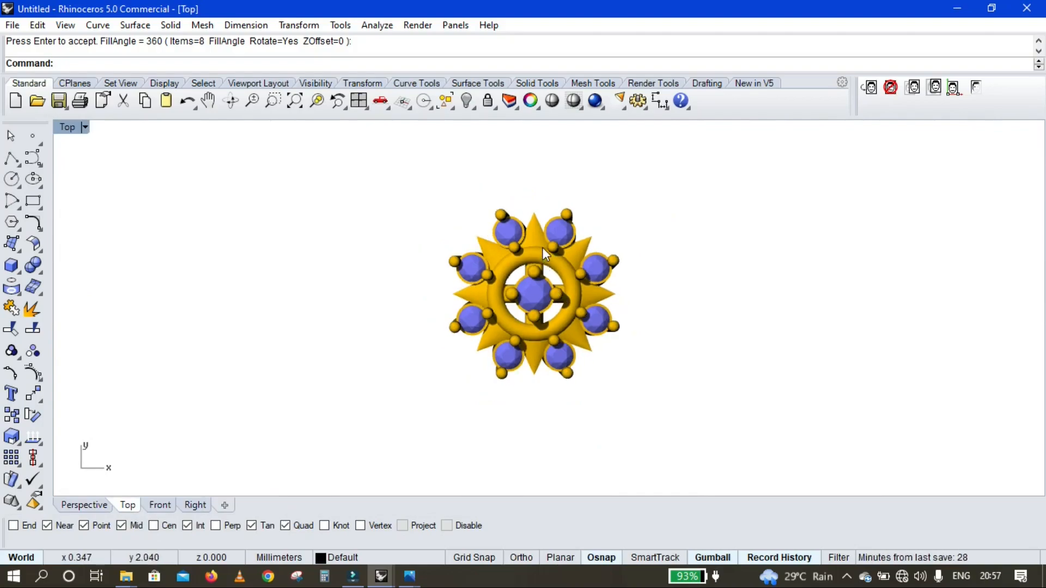
pyautogui.scroll(2, 556, 261)
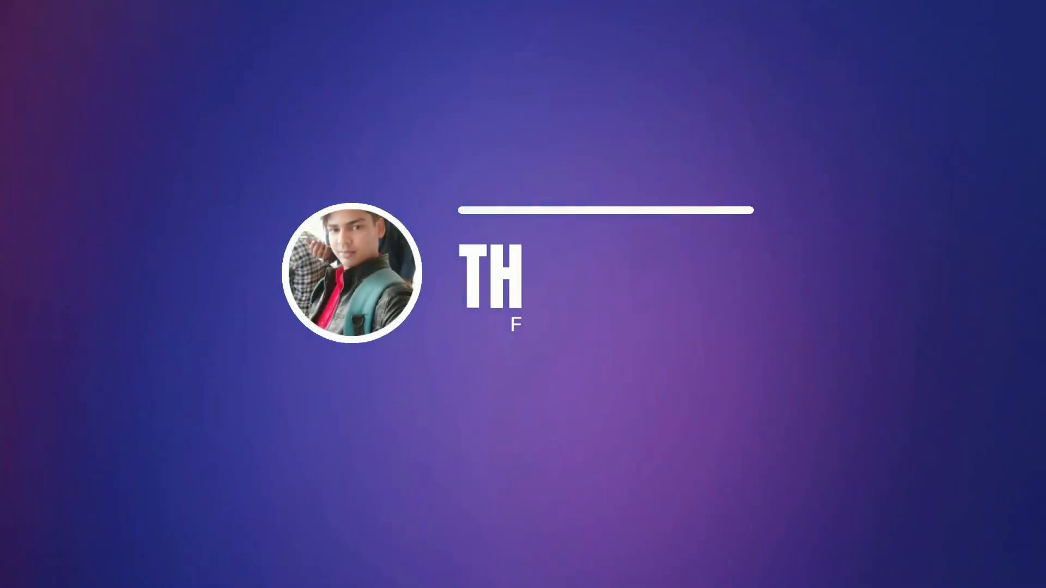